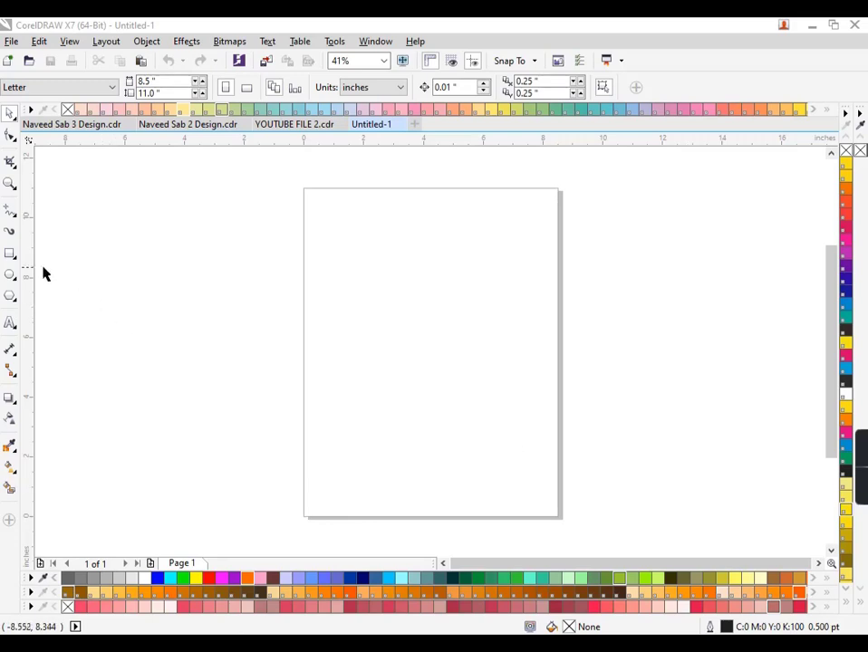
- Draw a tall rectangle covering most of the page as the frame, widened slightly
click(10, 254)
drag(351, 239, 534, 473)
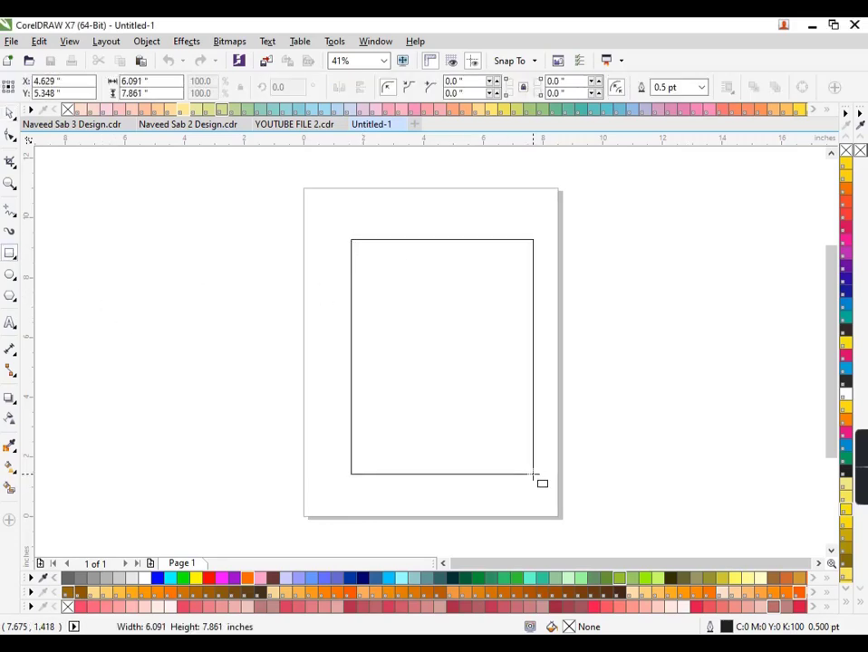
key(space)
drag(536, 356, 545, 356)
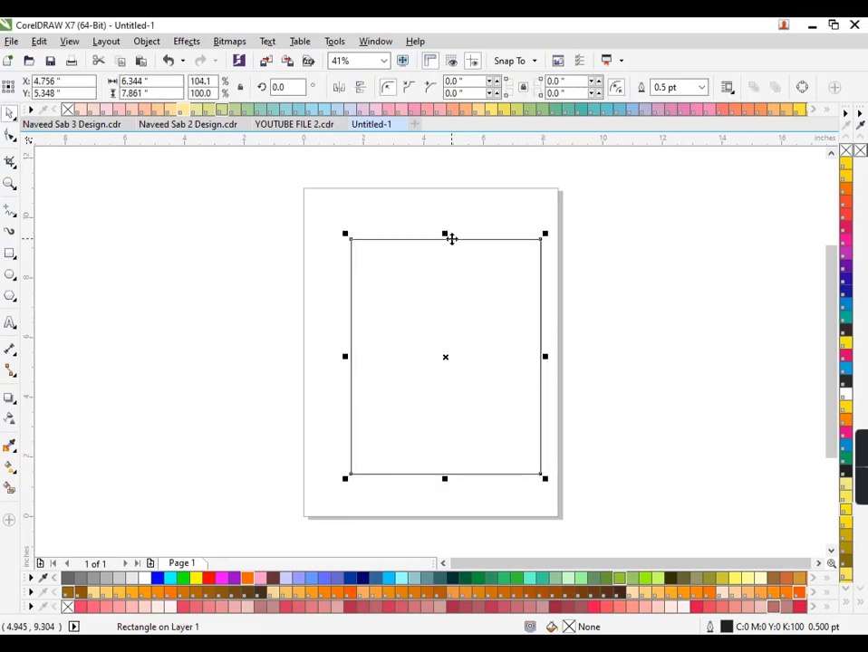
click(602, 354)
- Draw a shorter band rectangle at the frame's bottom and round its top corners
click(9, 254)
mouse_move(147, 282)
mouse_down()
mouse_move(230, 361)
mouse_move(340, 353)
mouse_up()
mouse_move(243, 317)
mouse_down()
mouse_move(452, 454)
mouse_move(441, 450)
mouse_up()
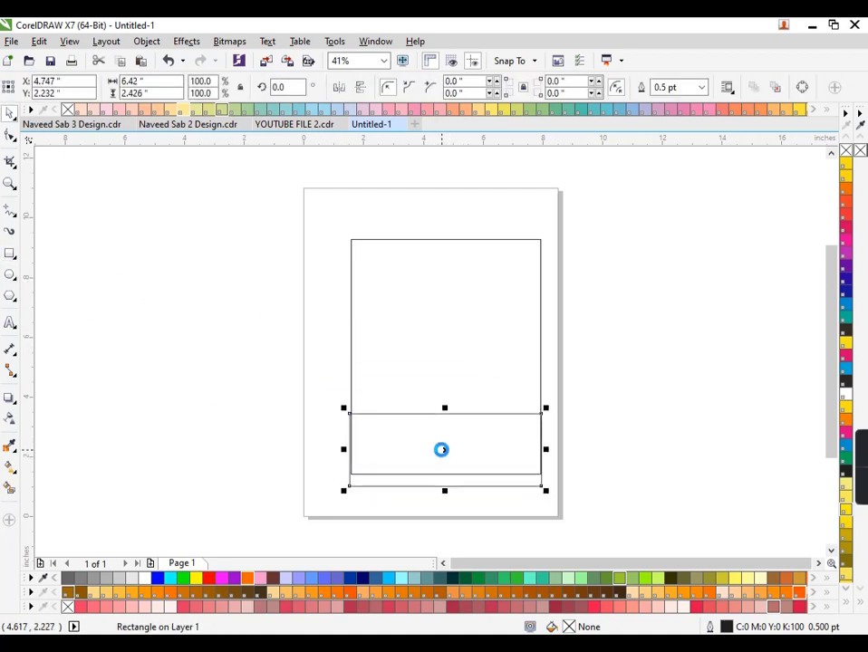
drag(441, 492, 451, 482)
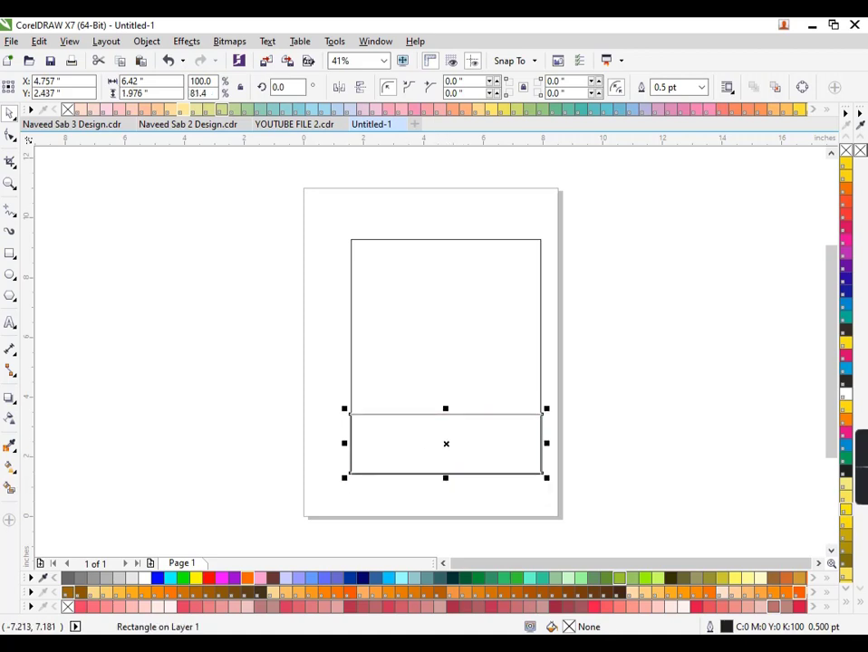
click(10, 134)
drag(352, 417, 407, 444)
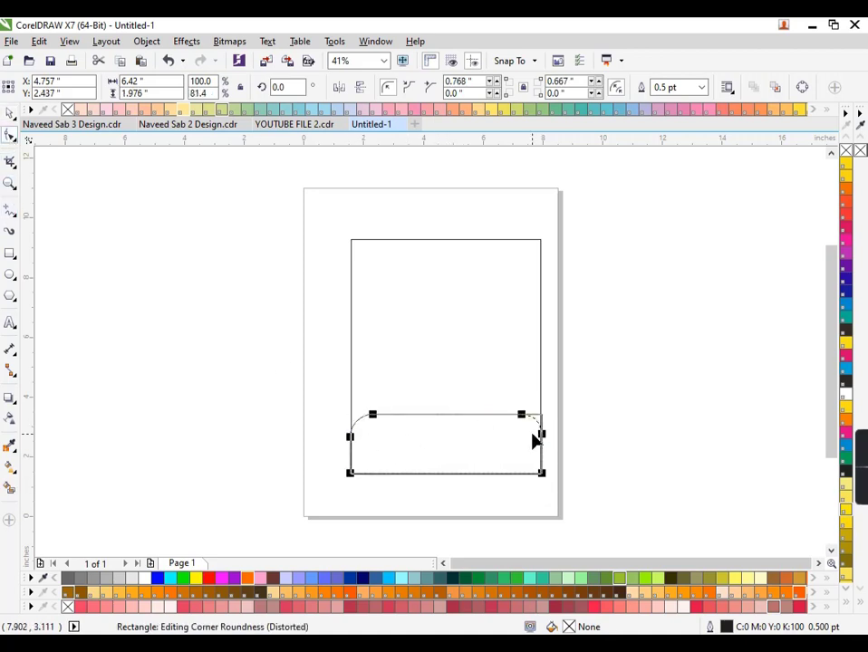
drag(531, 443, 532, 443)
scroll(465, 447, up, 2)
- PowerClip the rounded band inside the tall frame and stretch it taller
right_click(607, 439)
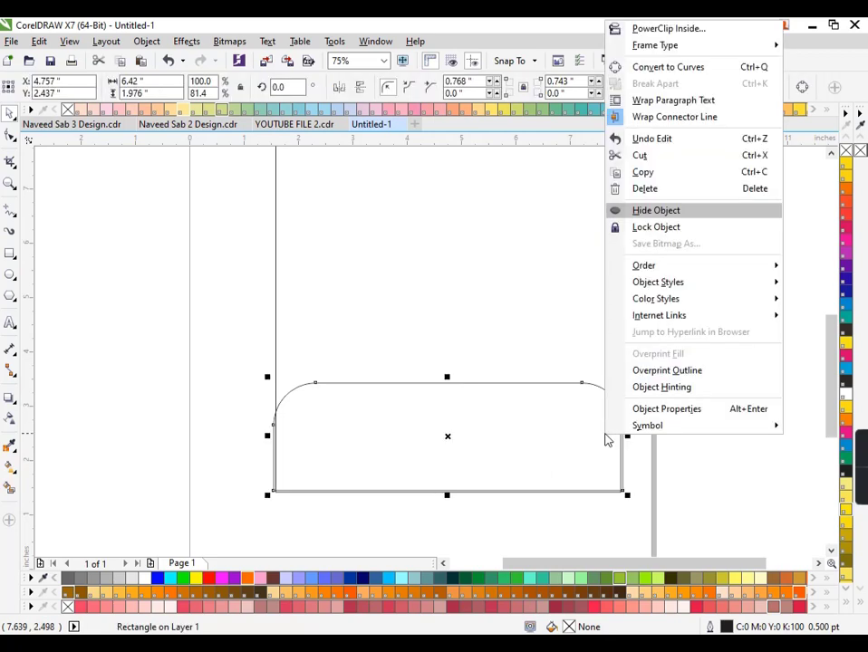
click(667, 28)
click(623, 385)
click(661, 385)
ctrl+click(465, 401)
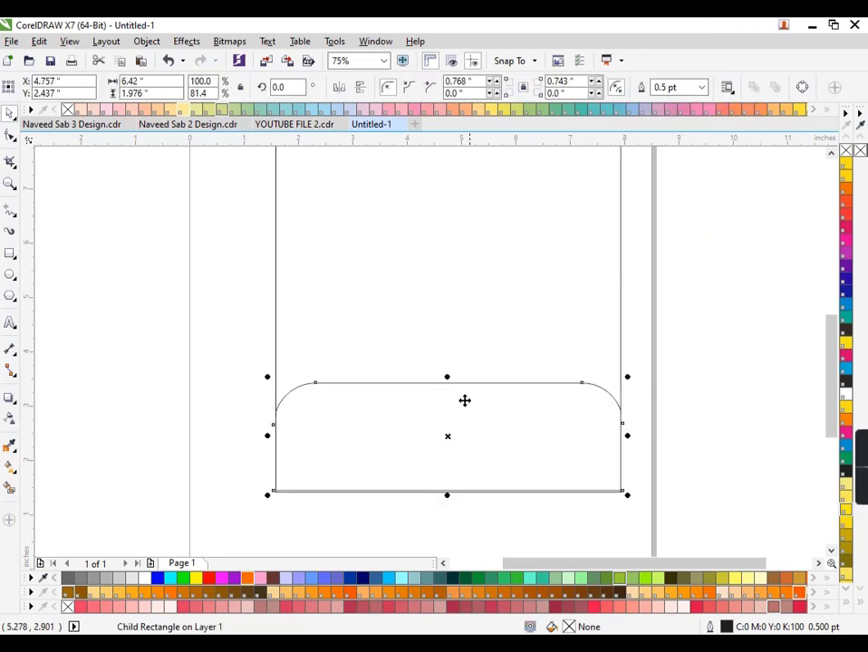
drag(447, 377, 447, 358)
scroll(537, 512, down, 2)
scroll(470, 445, up, 2)
click(470, 446)
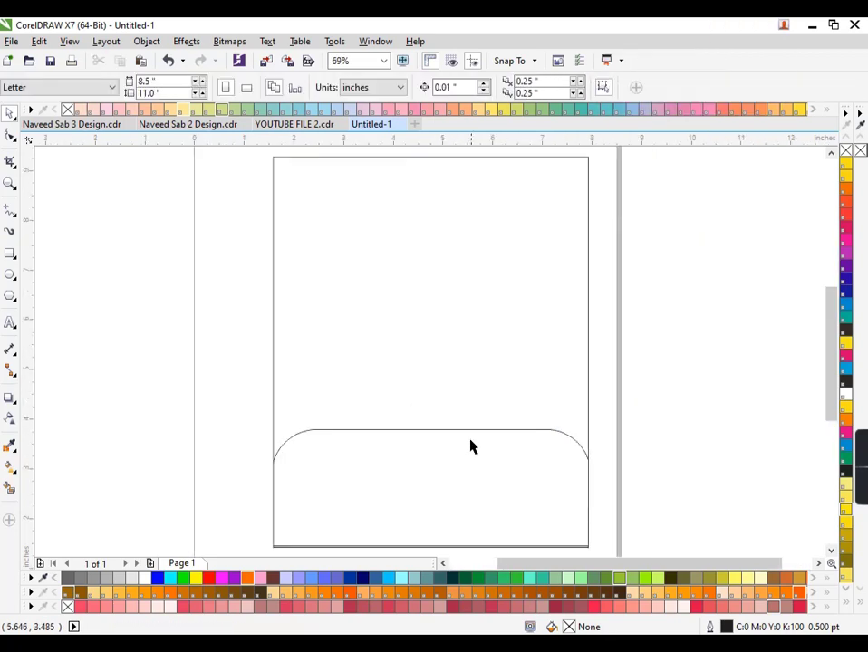
- Draw a centred rectangle over the lower frame and round all four corners
click(10, 255)
mouse_move(227, 352)
mouse_down()
mouse_move(451, 419)
mouse_move(456, 447)
mouse_up()
mouse_move(341, 400)
mouse_down()
mouse_move(402, 438)
mouse_move(429, 425)
mouse_up()
drag(431, 380, 431, 360)
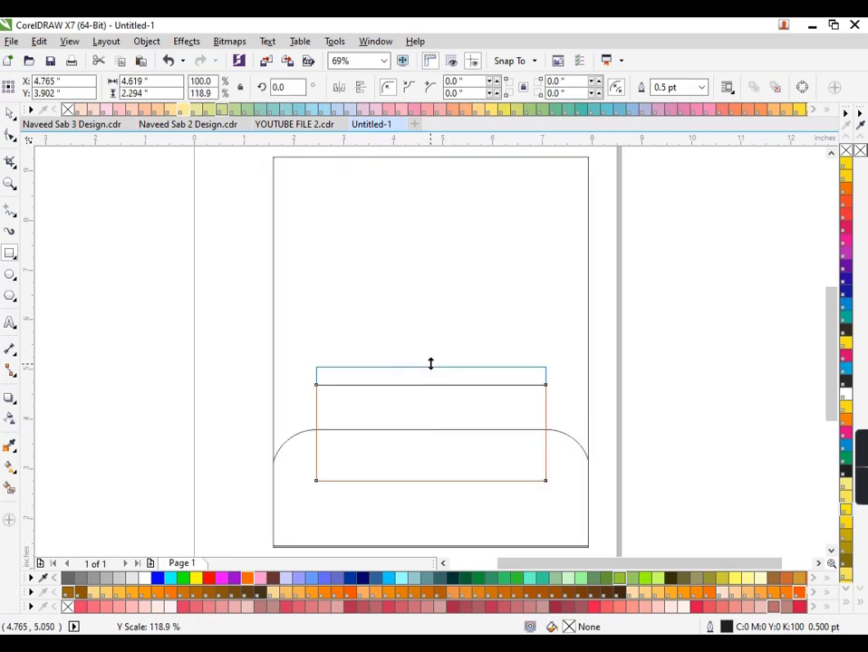
click(10, 134)
drag(317, 364, 347, 401)
- Import a downloaded photo from File Explorer into the document
key(space)
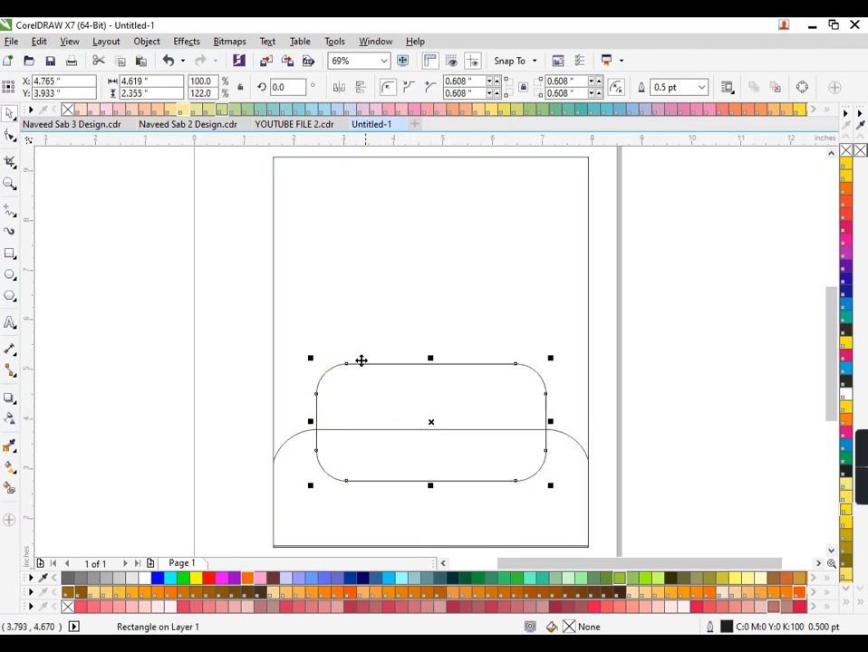
click(459, 382)
click(483, 627)
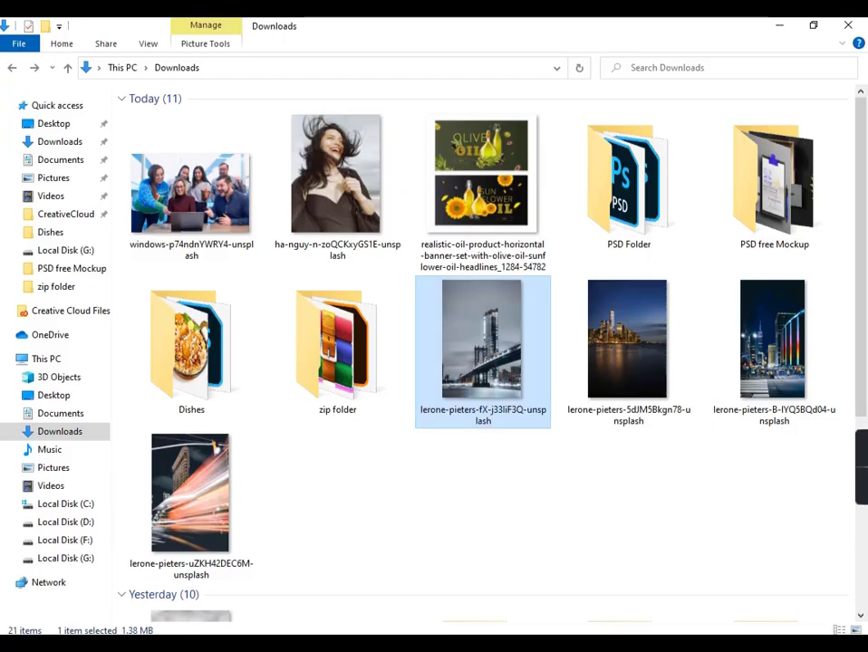
mouse_move(190, 181)
mouse_down()
mouse_move(398, 508)
mouse_move(412, 630)
mouse_move(181, 333)
mouse_up()
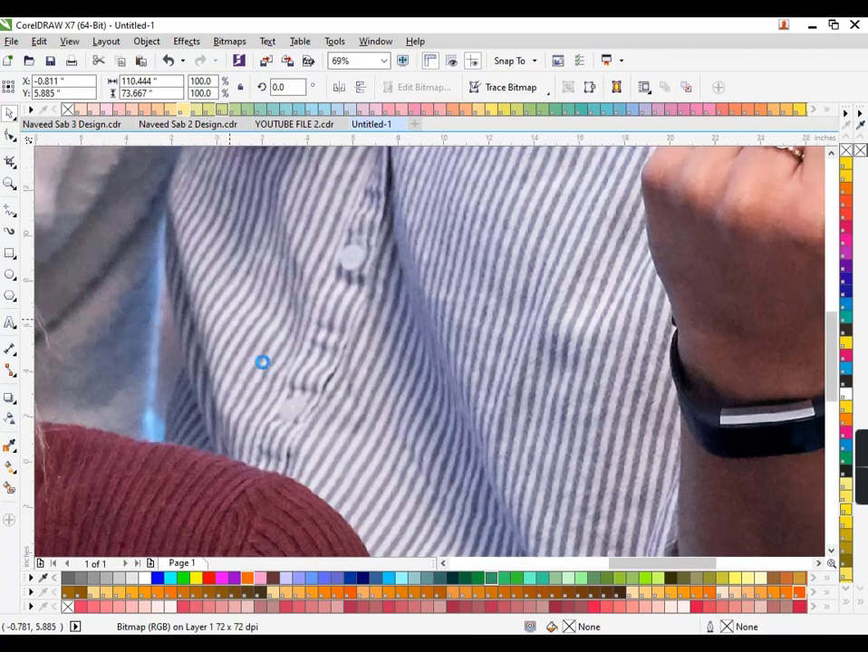
- Shrink the oversized photo and PowerClip it into the rounded rectangle
scroll(264, 363, down, 2)
scroll(333, 373, down, 5)
drag(406, 320, 371, 473)
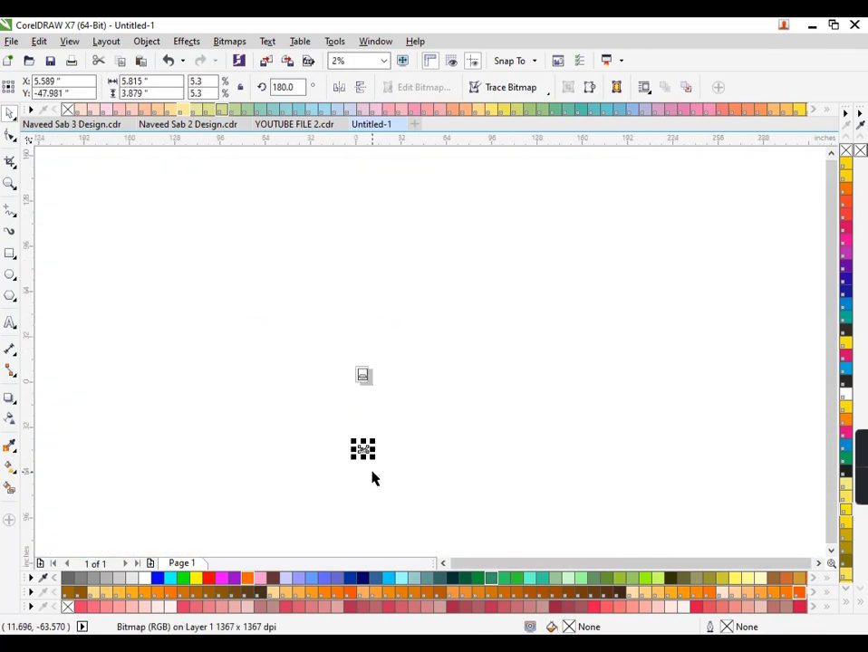
scroll(372, 478, up, 3)
scroll(467, 428, up, 3)
right_click(404, 488)
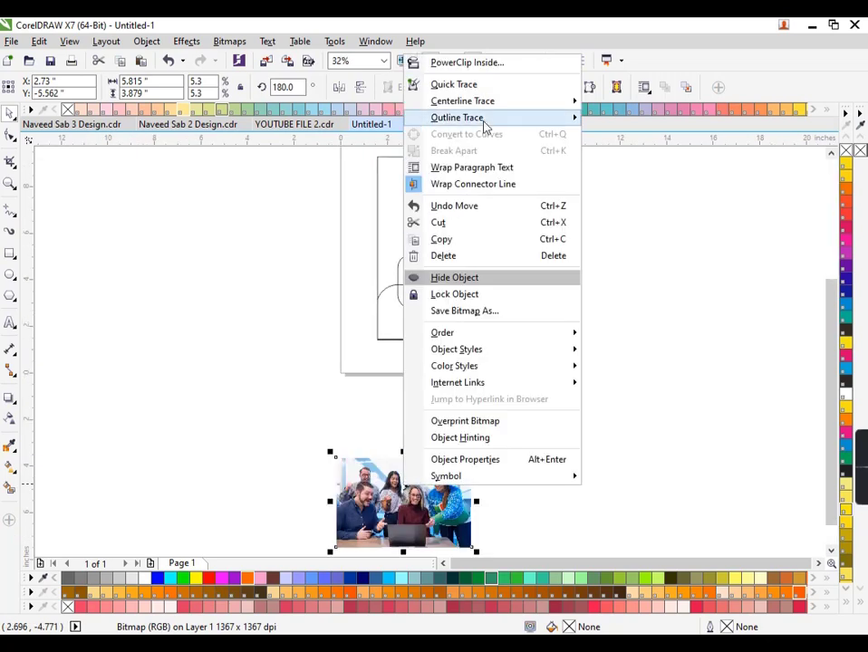
key(Escape)
drag(403, 503, 449, 281)
drag(518, 329, 502, 314)
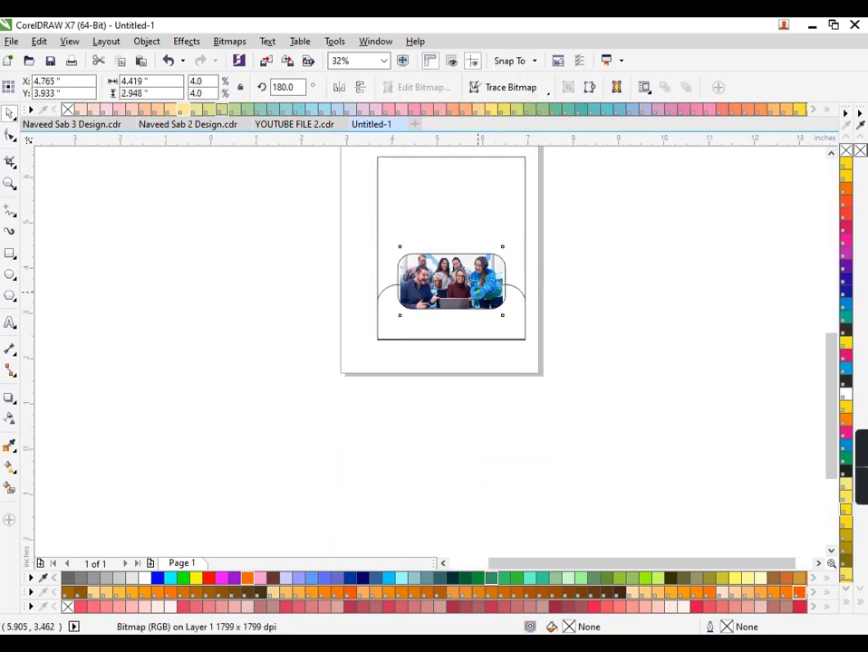
- Stretch and proportionally enlarge the photo inside the rounded frame
scroll(503, 303, up, 2)
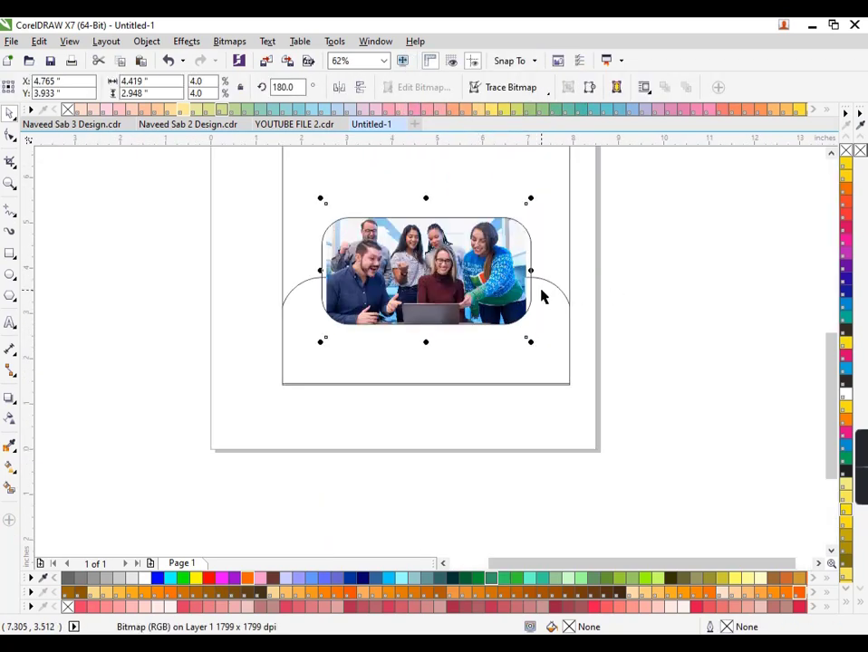
mouse_move(425, 341)
mouse_down()
mouse_move(443, 363)
mouse_move(425, 342)
mouse_up()
key(Escape)
click(457, 278)
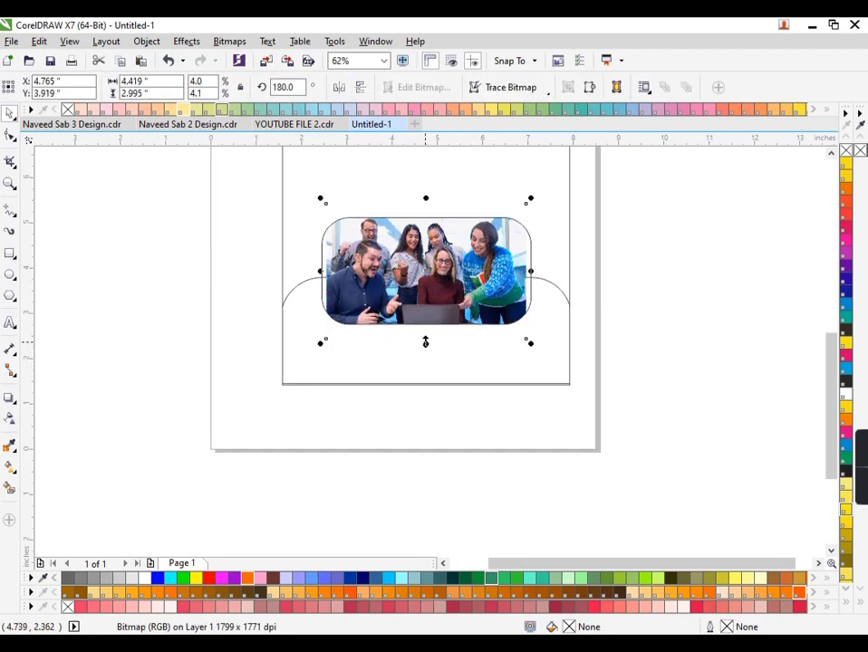
drag(529, 345, 538, 349)
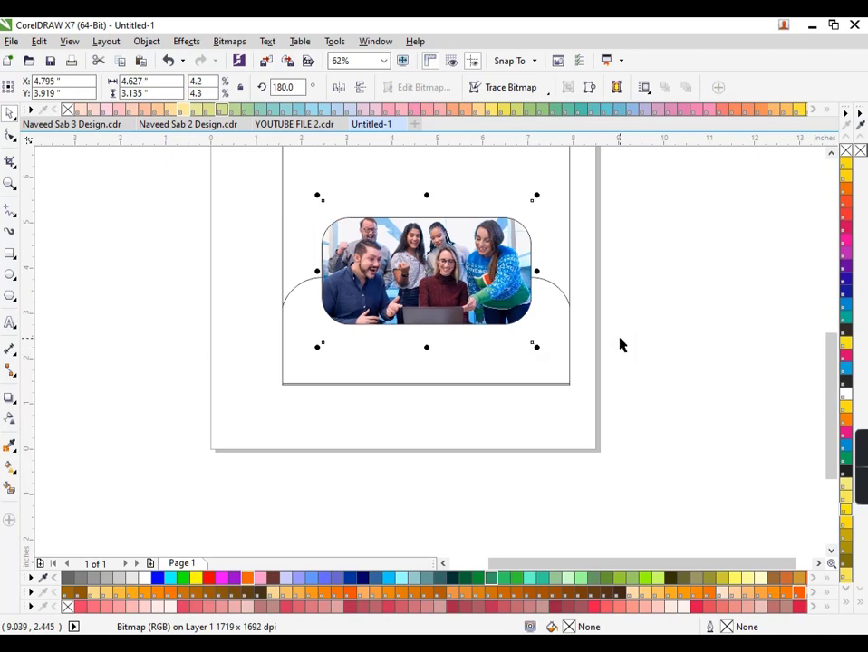
key(Escape)
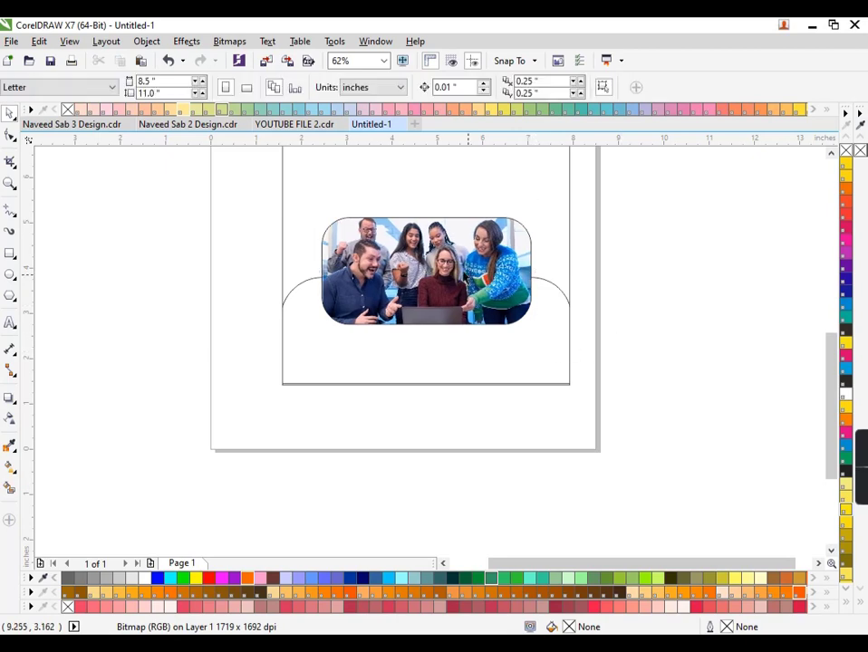
- Make the rounded photo frame taller and trim the photo's bottom to fit
click(342, 198)
ctrl+click(324, 259)
mouse_move(430, 342)
mouse_down()
mouse_move(430, 369)
mouse_move(424, 361)
mouse_up()
click(430, 334)
ctrl+click(425, 360)
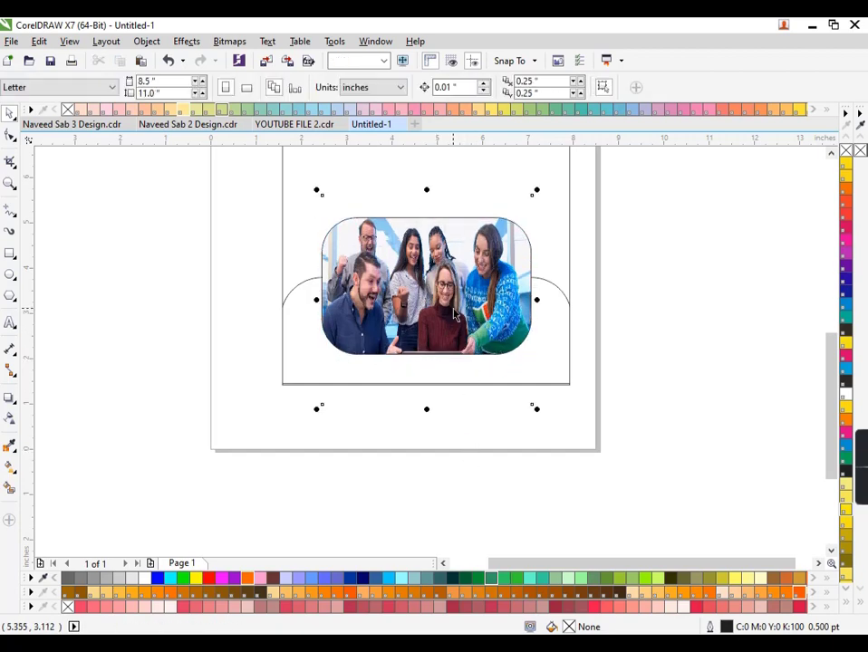
drag(427, 407, 430, 373)
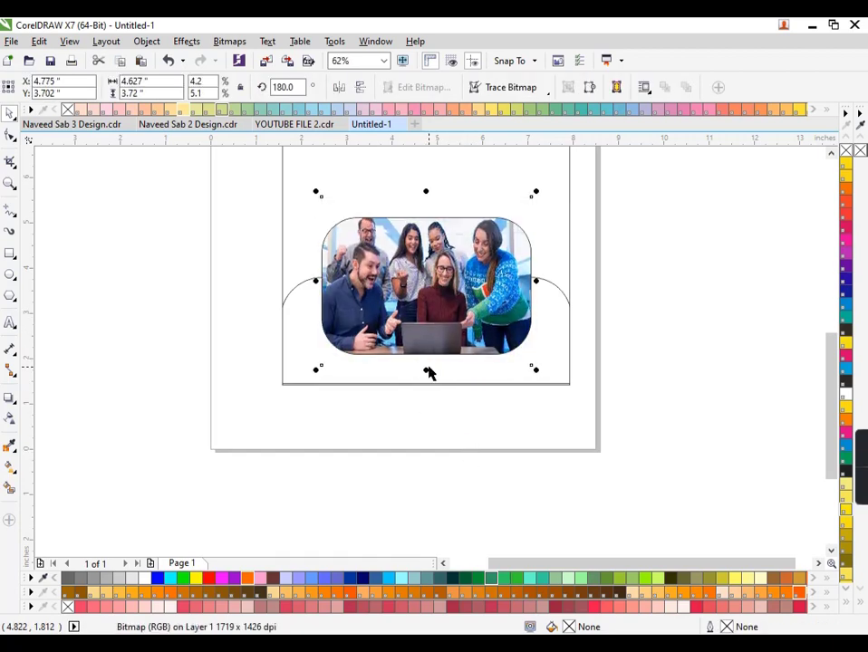
drag(547, 369, 541, 379)
click(551, 383)
scroll(521, 346, up, 2)
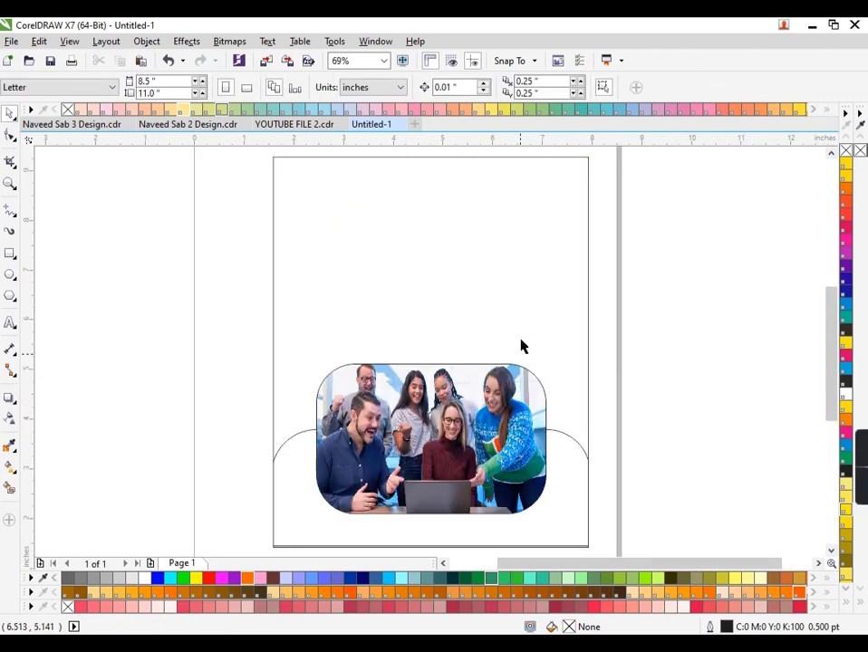
click(551, 301)
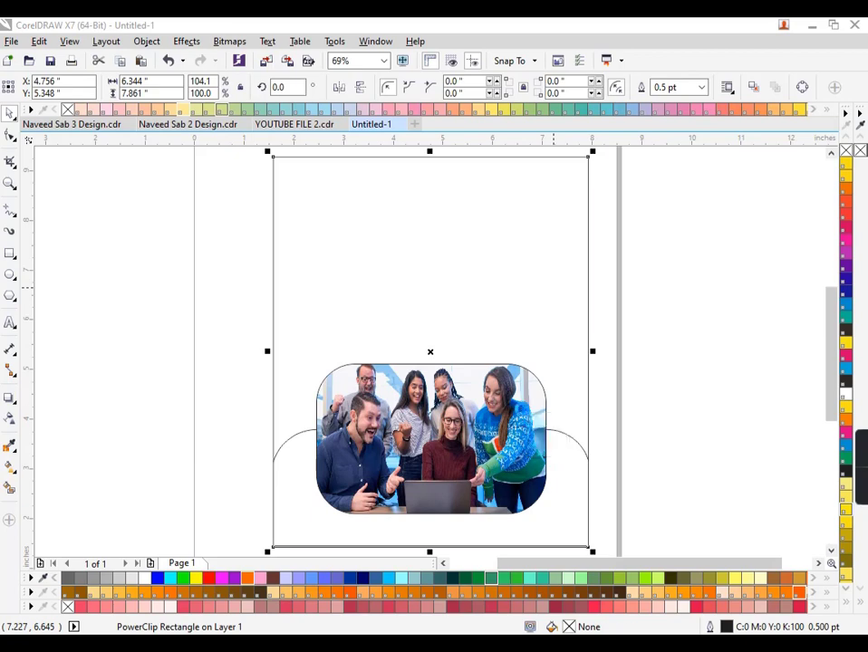
- Fill the page frame blue and the curved band with eyedropper-sampled dark navy
click(580, 381)
ctrl+click(578, 468)
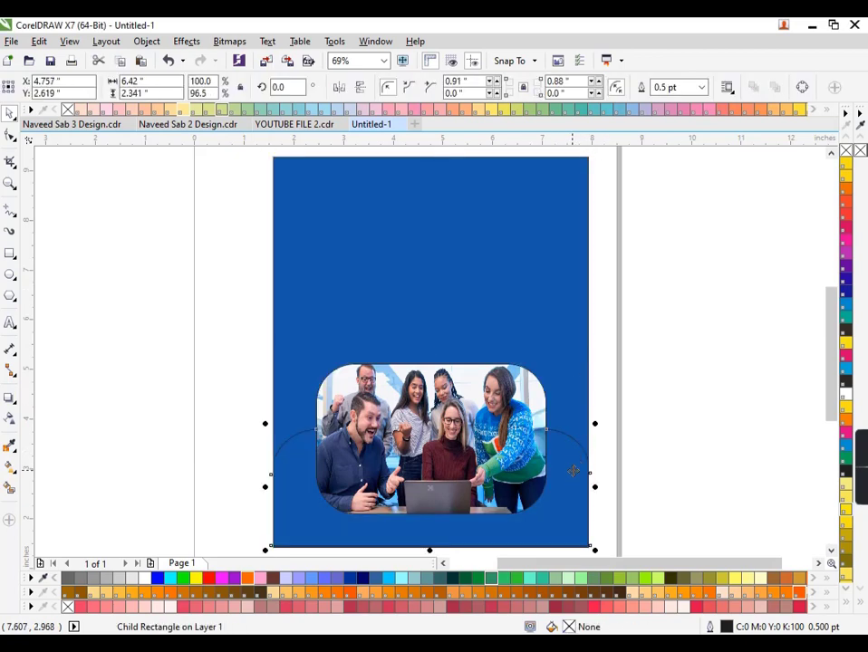
click(343, 448)
click(567, 471)
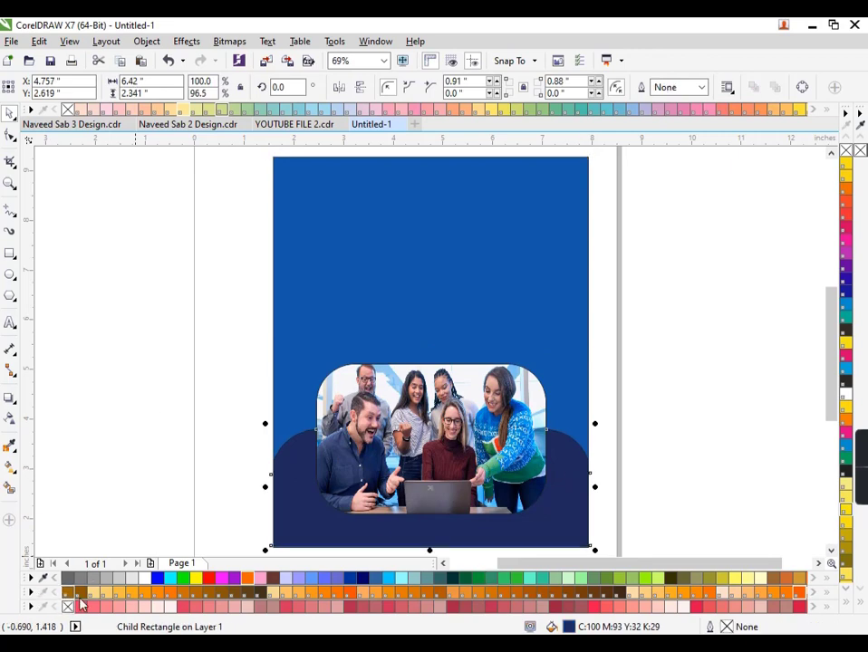
key(Escape)
click(451, 285)
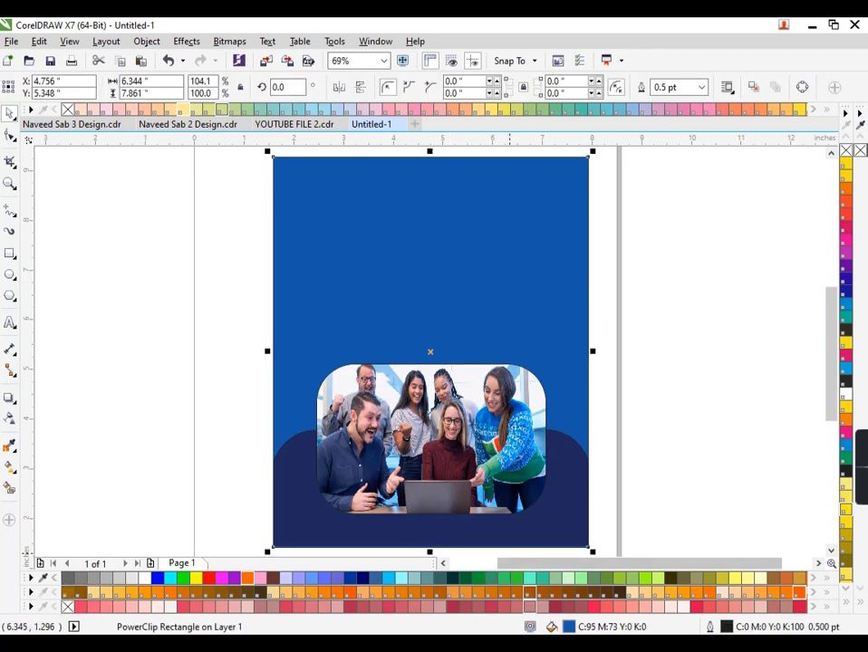
key(Escape)
- Type the ONLINE BUSINESS WORKSHOP title text beside the page
click(11, 322)
click(84, 306)
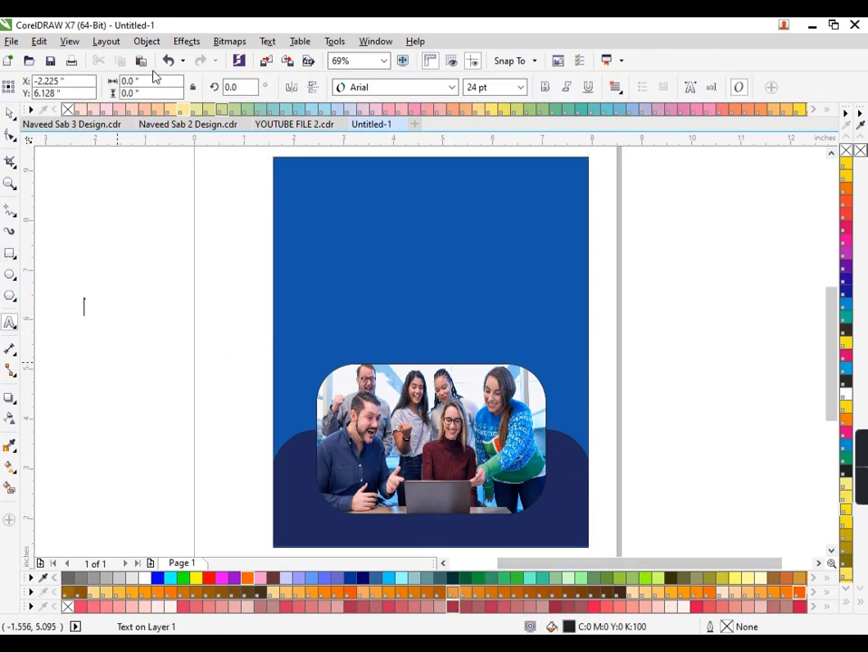
text(ONLINE BUSINESS)
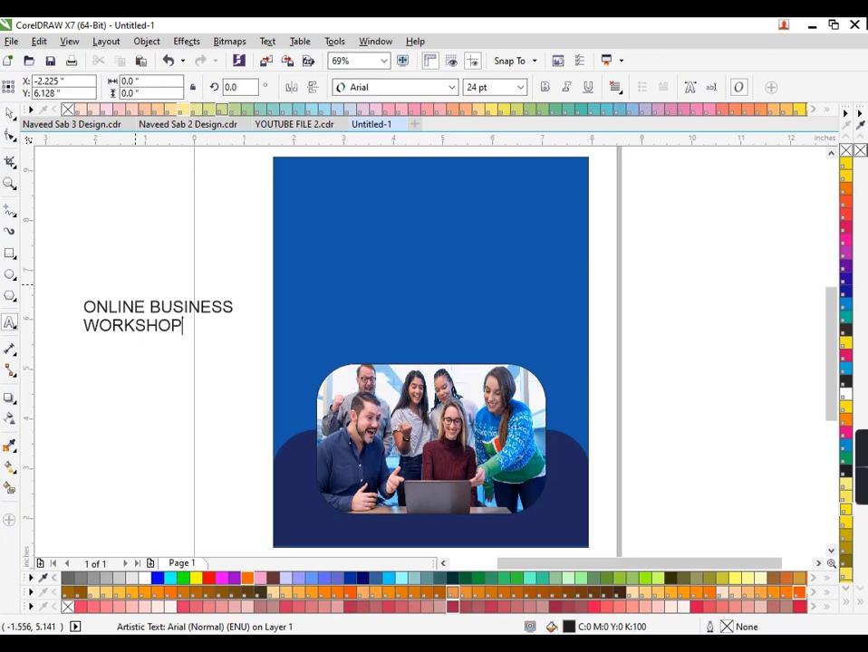
key(ctrl+space)
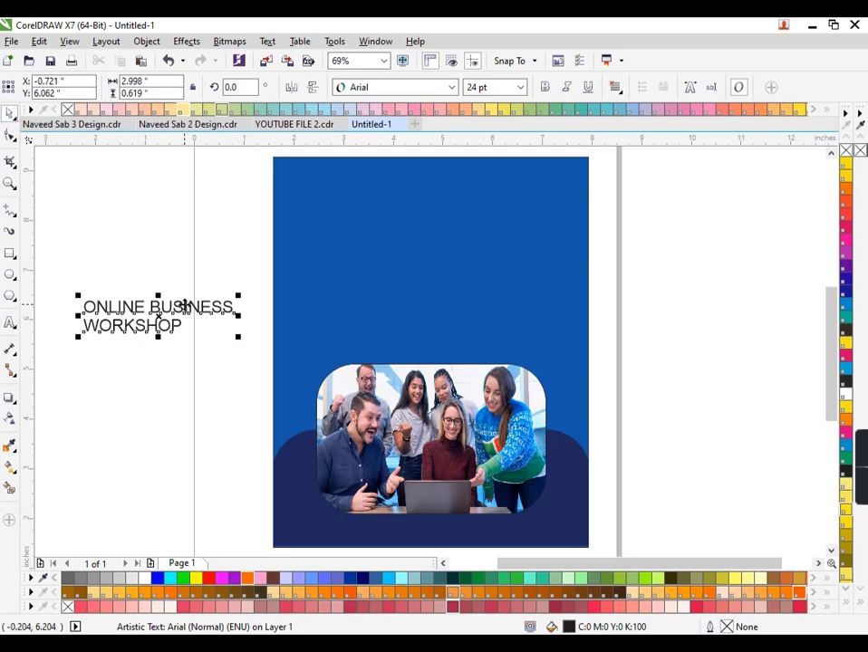
- Centre both title lines, move them to the page top, enlarge, bold and colour white
drag(60, 290, 237, 342)
key(c)
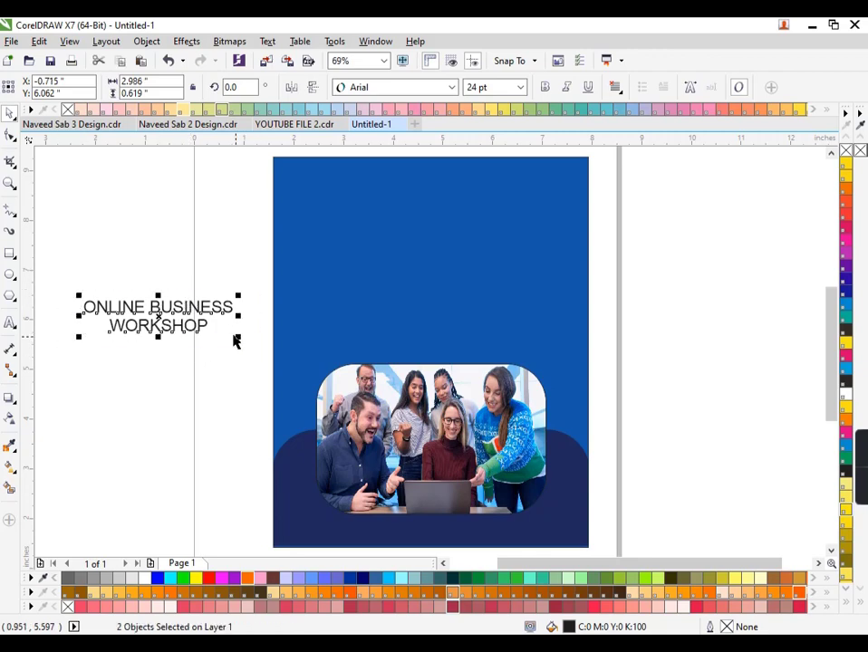
drag(158, 319, 425, 258)
mouse_move(507, 274)
mouse_down()
mouse_move(523, 301)
mouse_move(541, 299)
mouse_up()
click(546, 90)
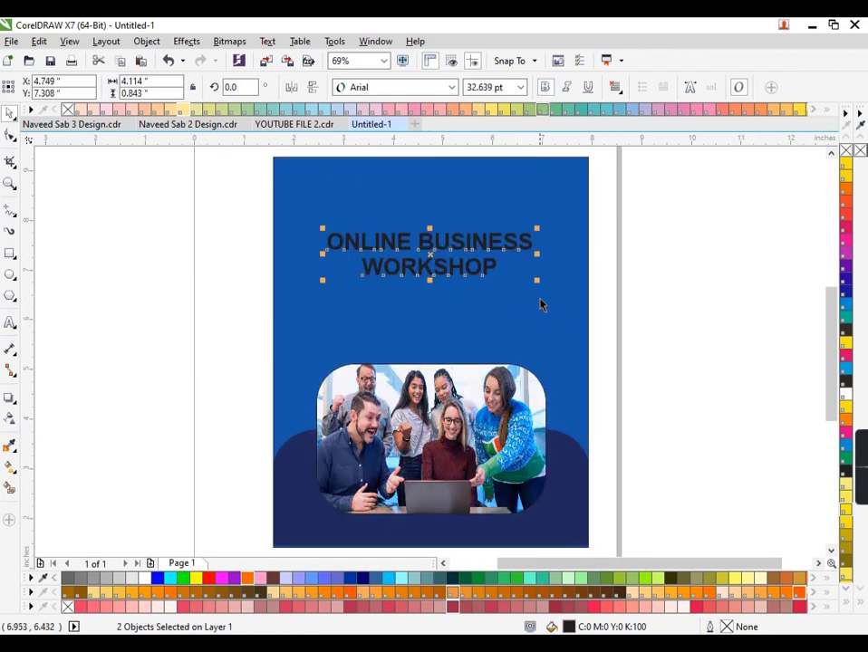
click(144, 578)
drag(641, 333, 308, 218)
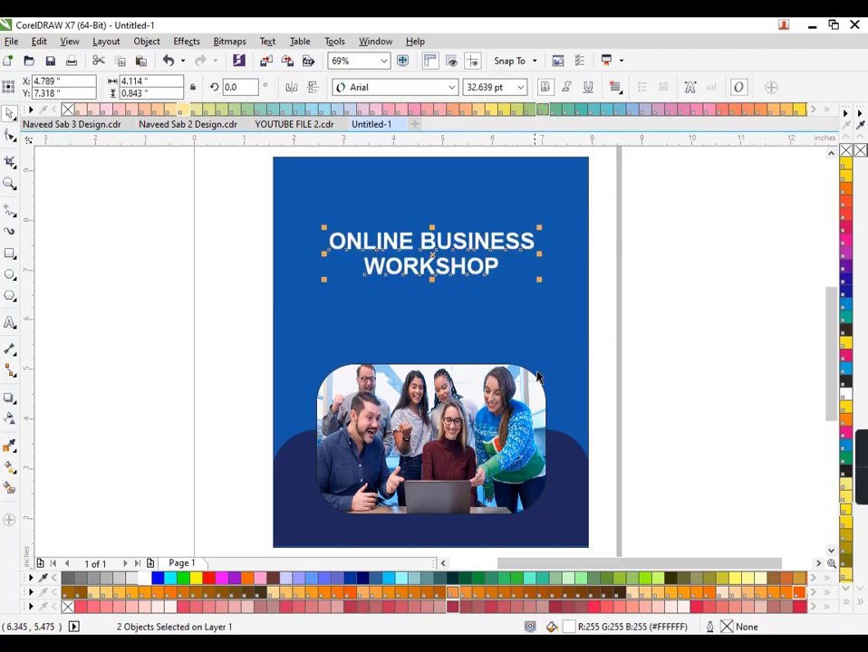
click(290, 317)
click(100, 449)
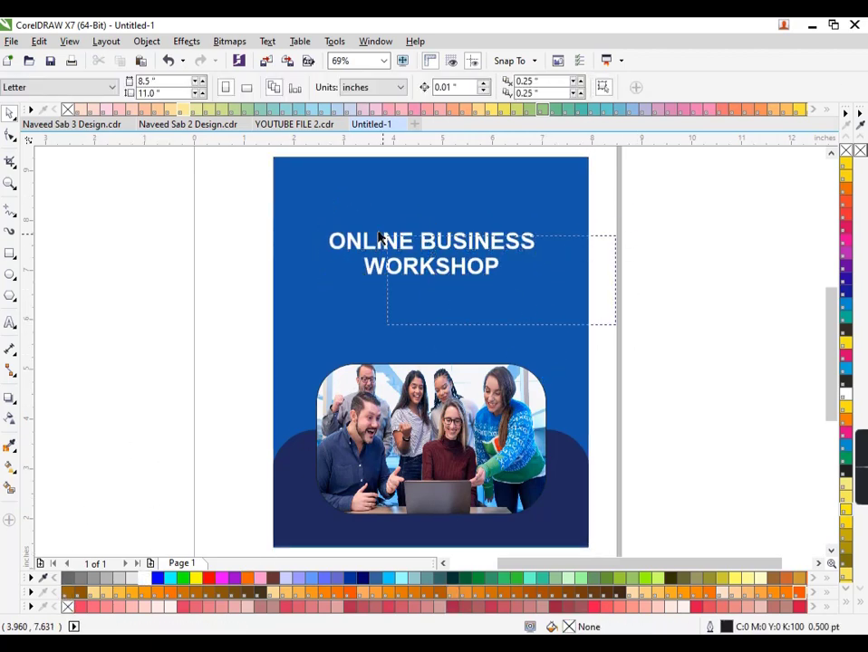
drag(379, 238, 310, 228)
- Draw a 0.5-inch square to the left of the page
click(136, 254)
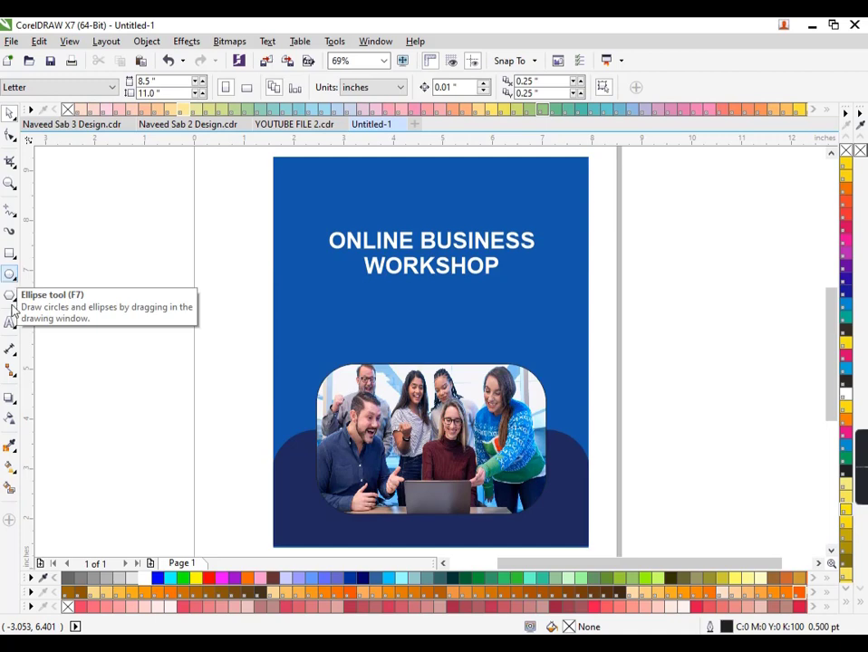
click(10, 254)
drag(99, 279, 174, 356)
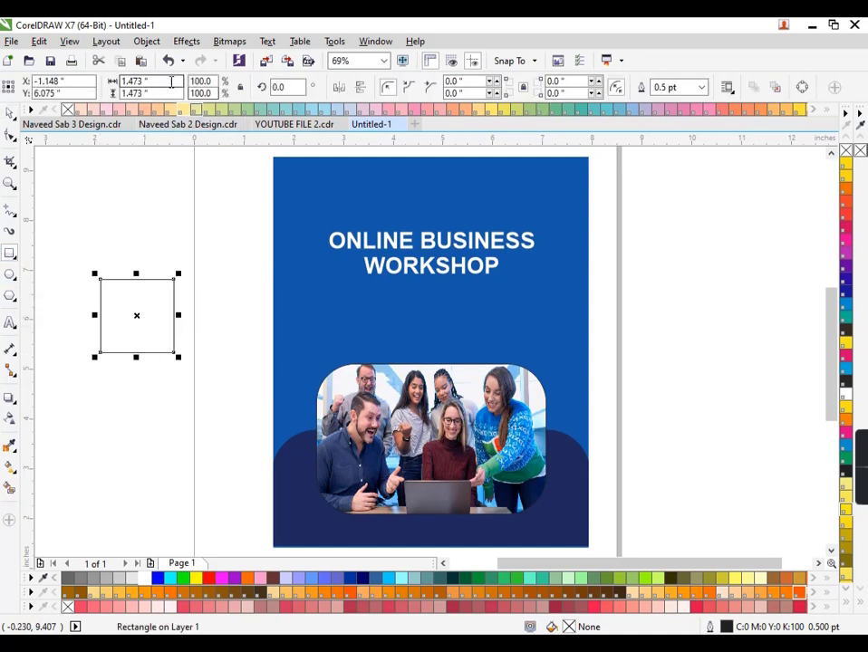
key(BackSpace)
text(0.5)
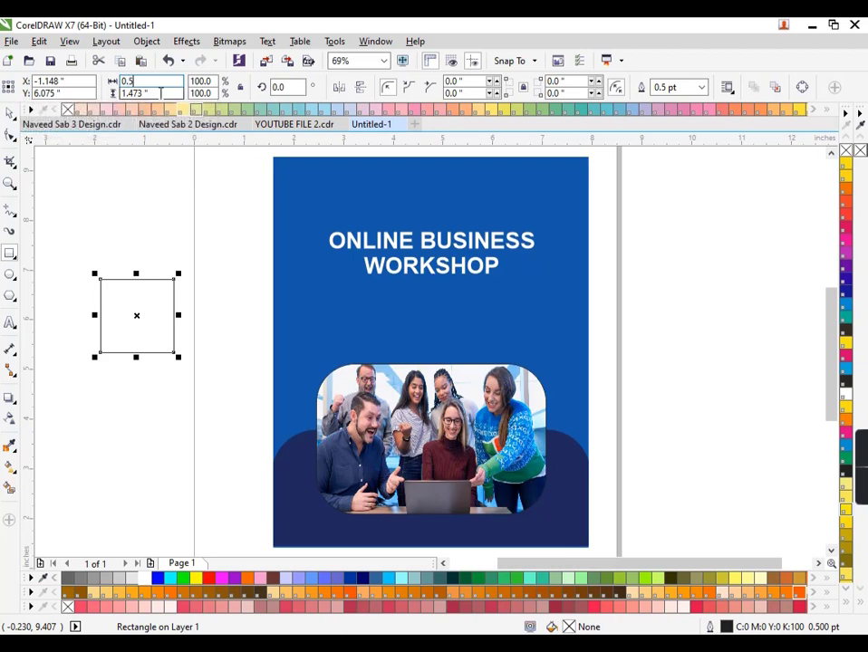
key(Tab)
text(0.5)
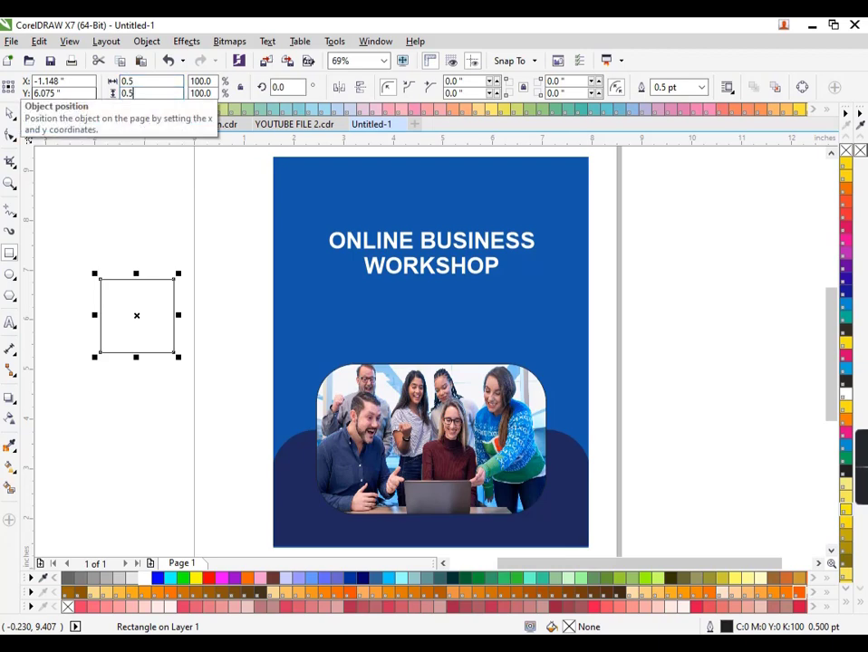
key(Return)
- Rotate the square 45° into a diamond
scroll(134, 315, up, 2)
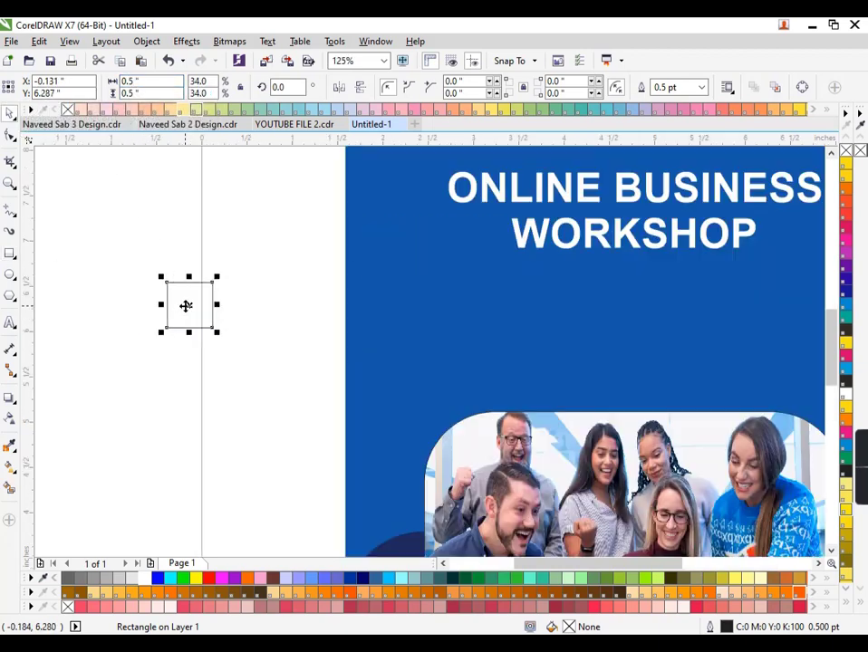
drag(218, 280, 213, 305)
scroll(171, 341, up, 2)
key(F10)
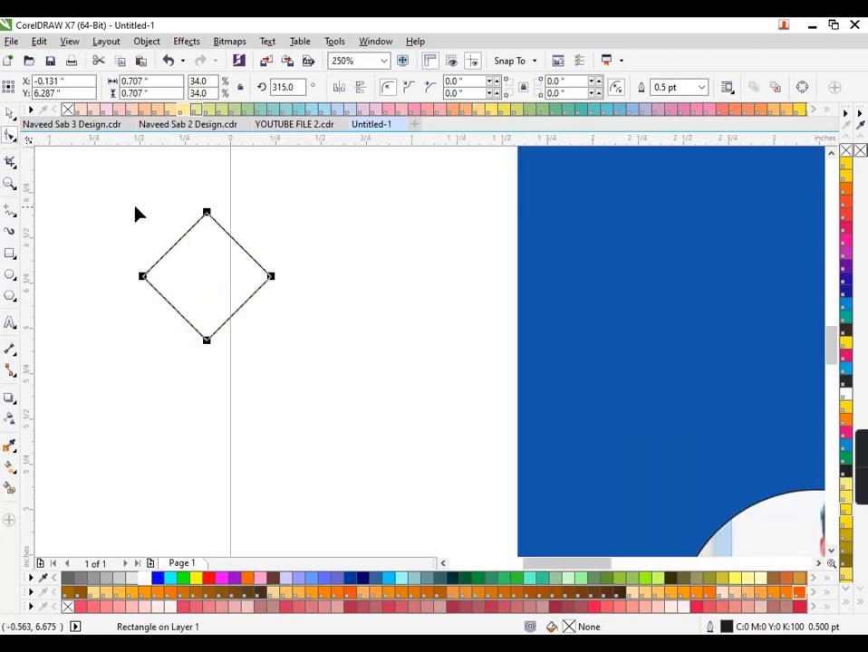
scroll(253, 232, up, 3)
- Convert the diamond to curves (Ctrl+Q) and bend its sides inward into a four-pointed star
key(ctrl+q)
scroll(268, 237, down, 2)
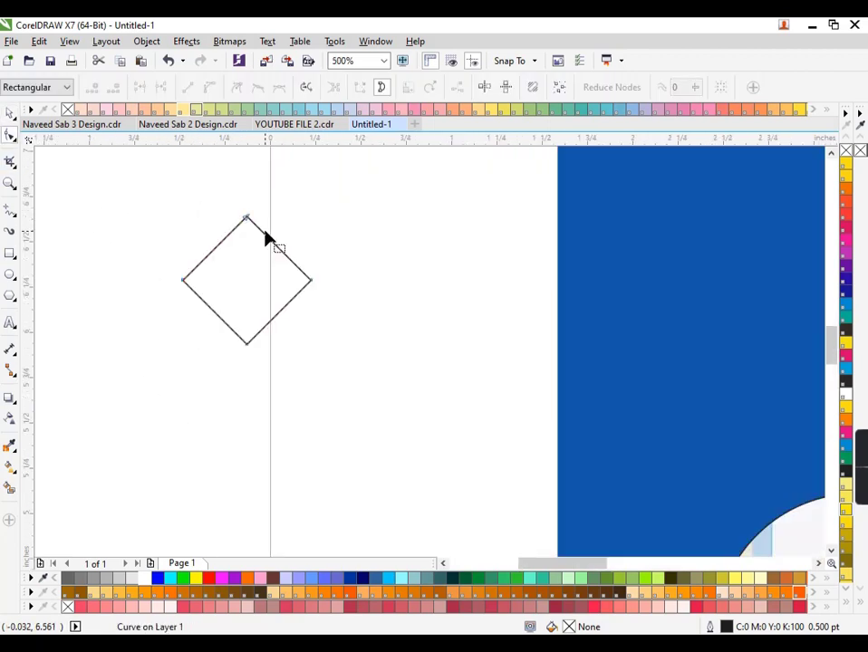
drag(374, 204, 172, 358)
click(310, 257)
drag(284, 258, 267, 263)
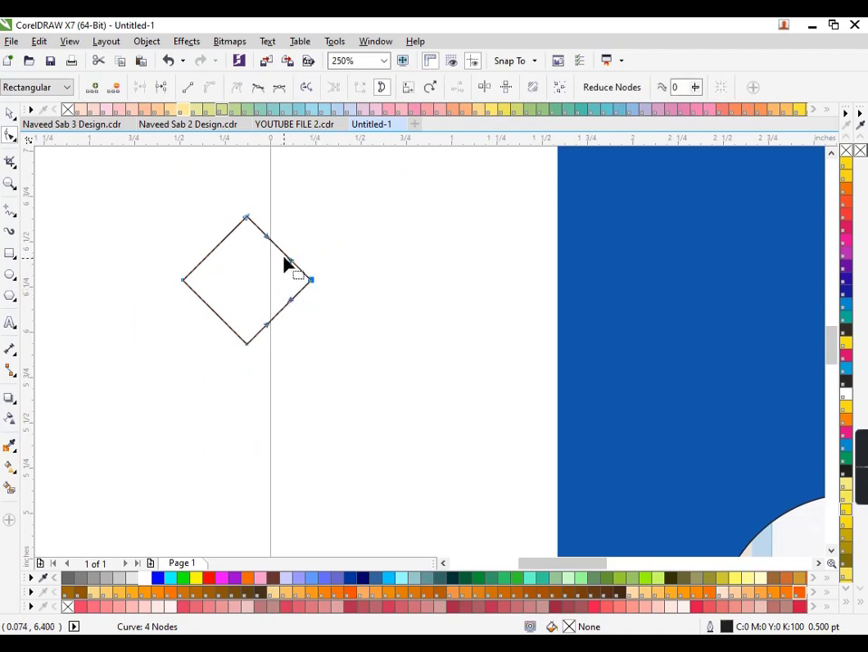
drag(214, 252, 226, 264)
mouse_move(220, 320)
mouse_down()
mouse_move(222, 305)
mouse_move(265, 308)
mouse_move(266, 301)
mouse_up()
click(225, 298)
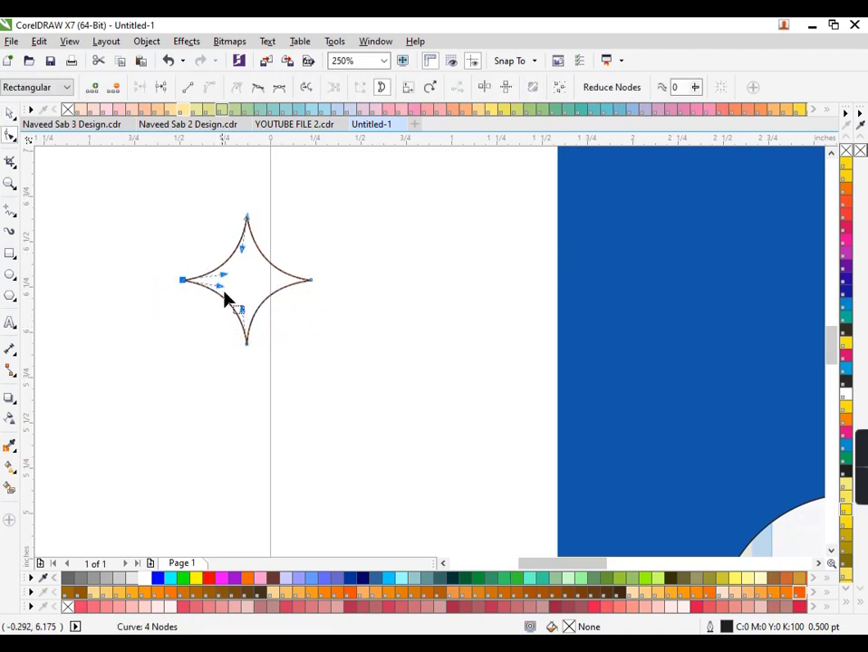
click(309, 280)
key(space)
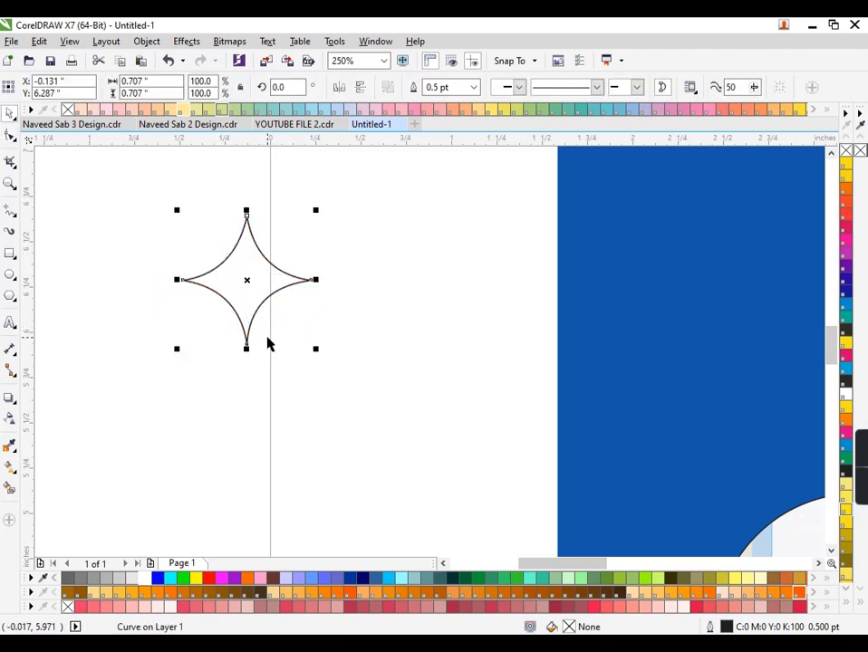
scroll(270, 346, down, 5)
scroll(258, 322, up, 2)
- Draw a circle centred on the star and shrink it around the star
drag(258, 320, 331, 333)
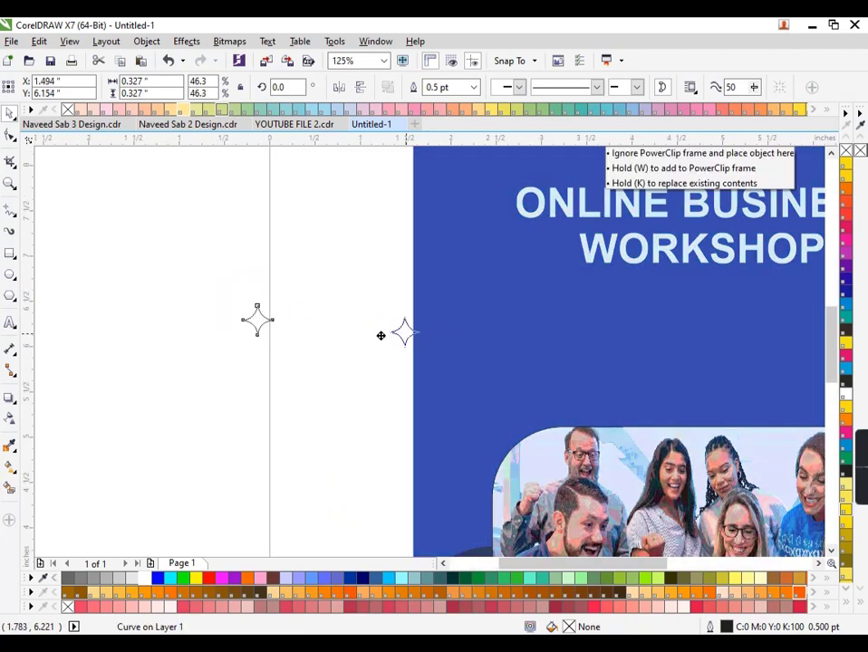
click(10, 275)
drag(130, 284, 170, 353)
scroll(170, 353, up, 2)
mouse_move(159, 287)
mouse_down()
mouse_move(439, 349)
mouse_move(495, 317)
mouse_up()
drag(572, 395, 539, 397)
scroll(529, 401, up, 2)
scroll(529, 400, down, 6)
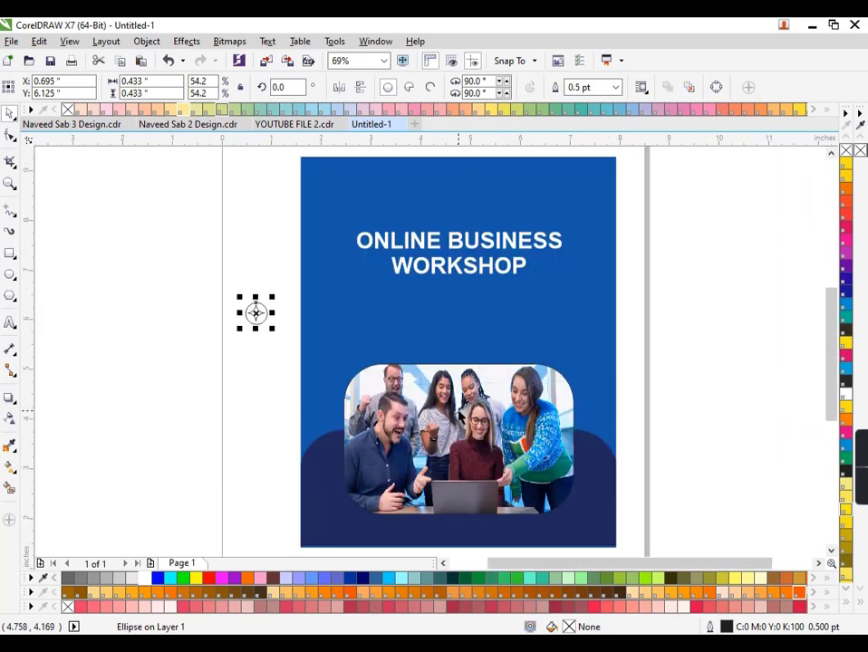
click(229, 328)
- Enlarge the star until its points touch the 0.433-inch circle
scroll(240, 320, up, 6)
click(378, 320)
drag(430, 338, 448, 361)
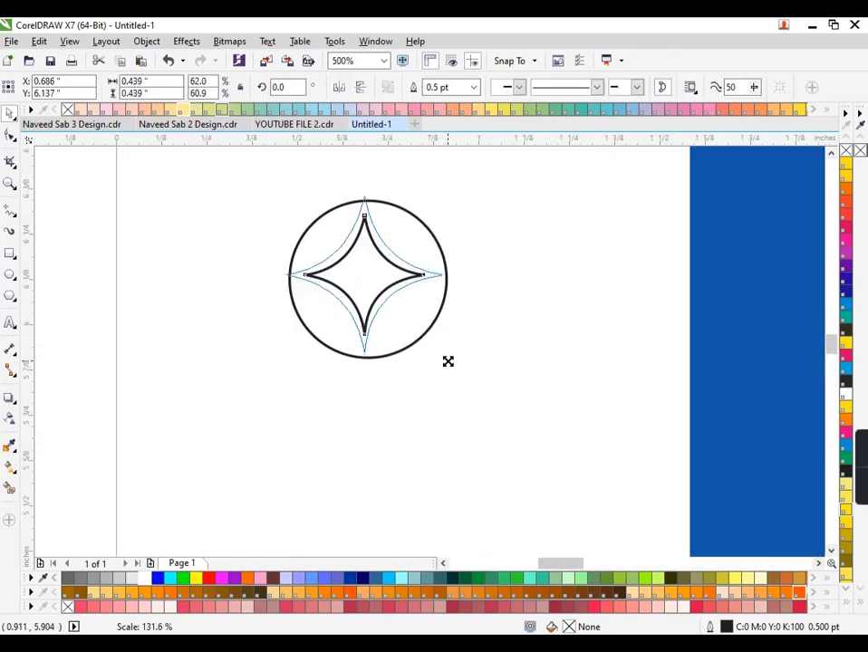
click(421, 323)
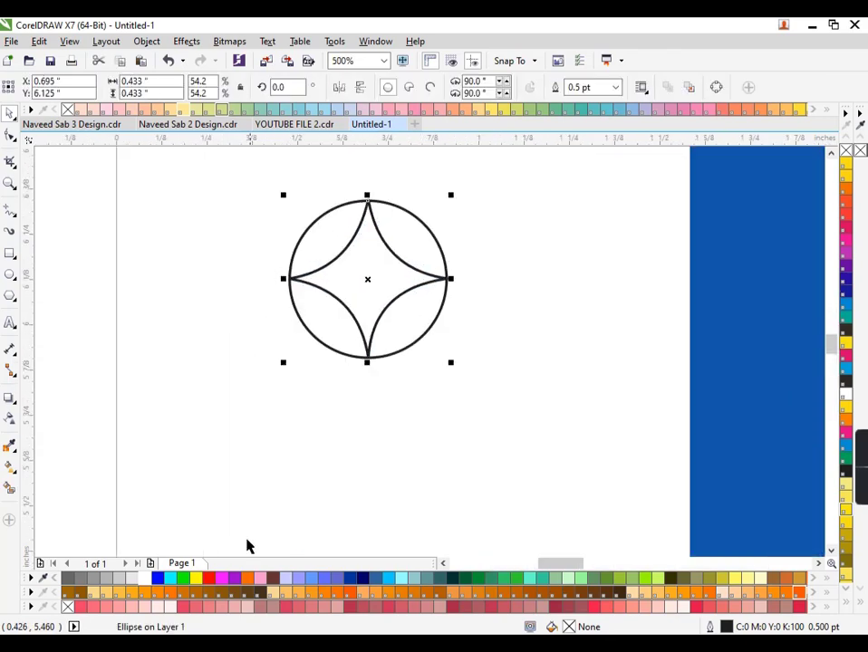
scroll(394, 561, down, 2)
scroll(435, 458, down, 4)
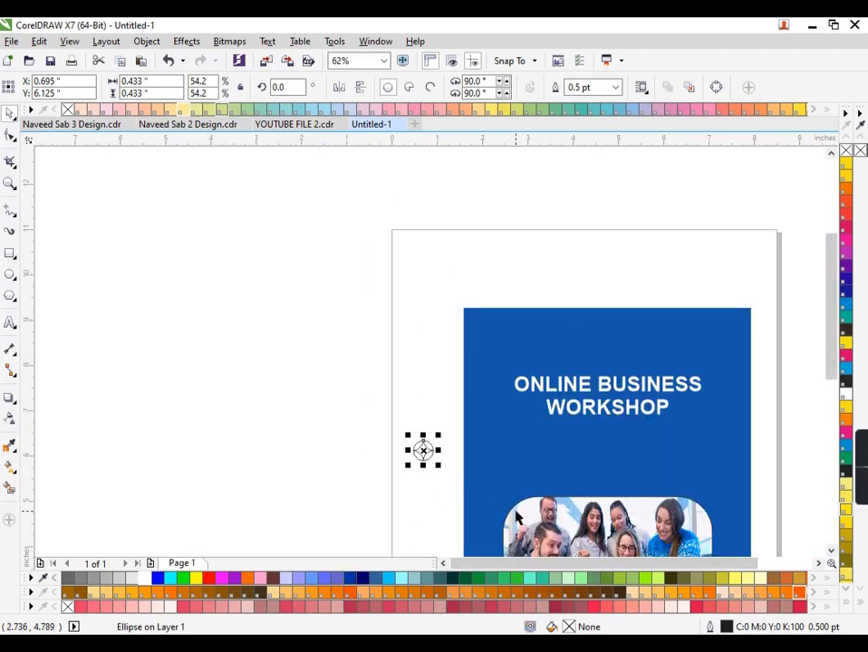
scroll(517, 513, up, 2)
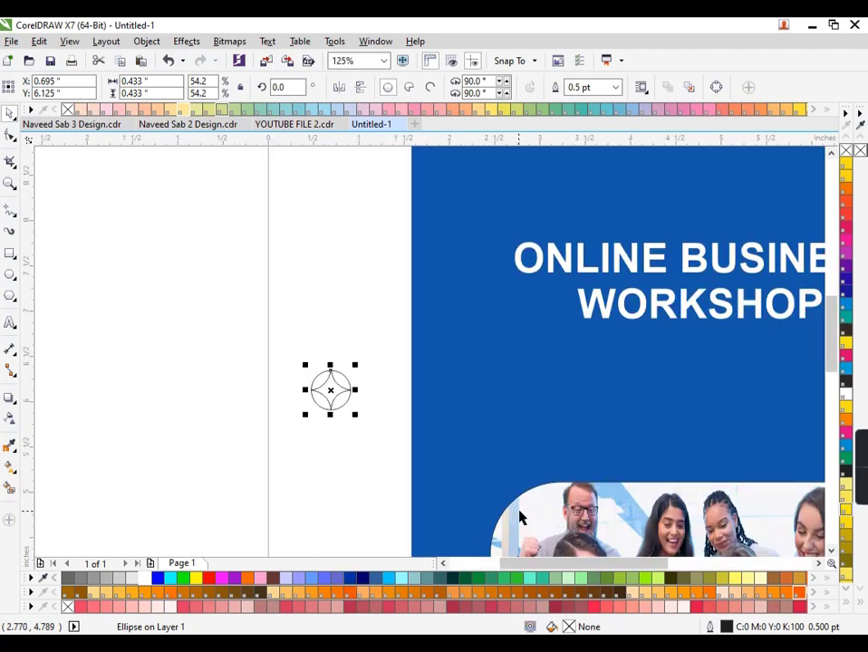
- Fill the circle with a light blue sampled from the photo and convert it to curves
click(635, 495)
click(330, 390)
scroll(434, 466, up, 2)
click(247, 326)
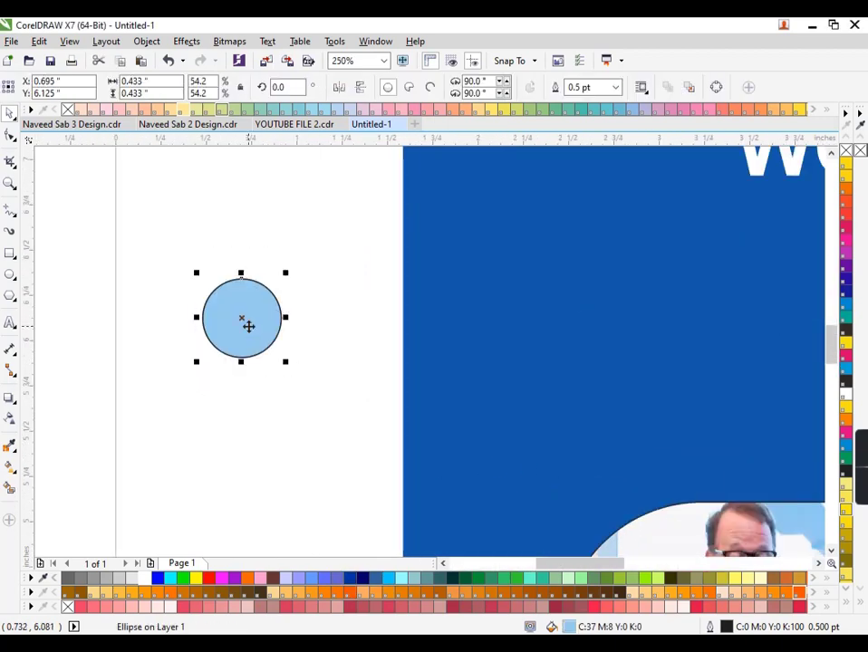
key(ctrl+q)
key(F5)
drag(330, 251, 204, 421)
click(240, 320)
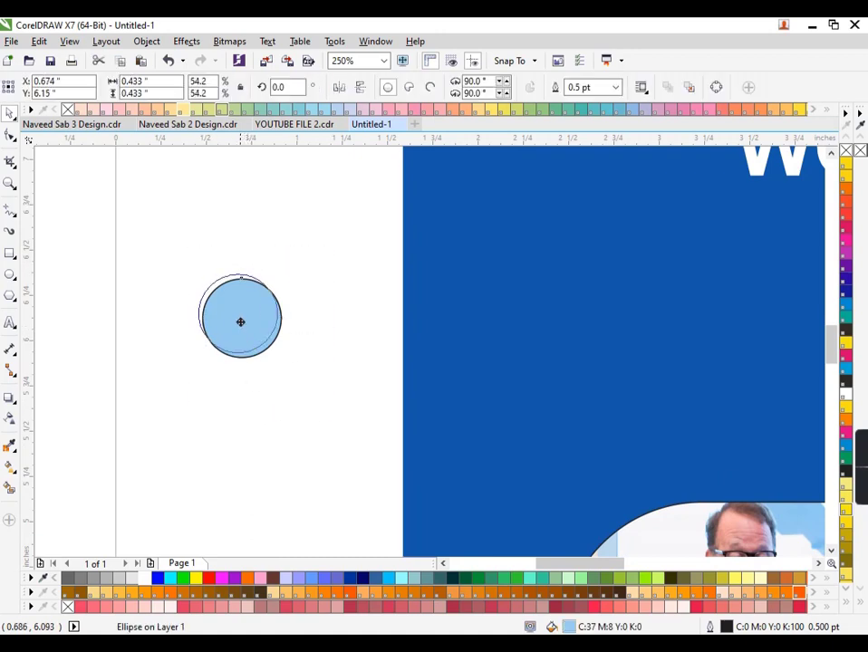
key(ctrl+q)
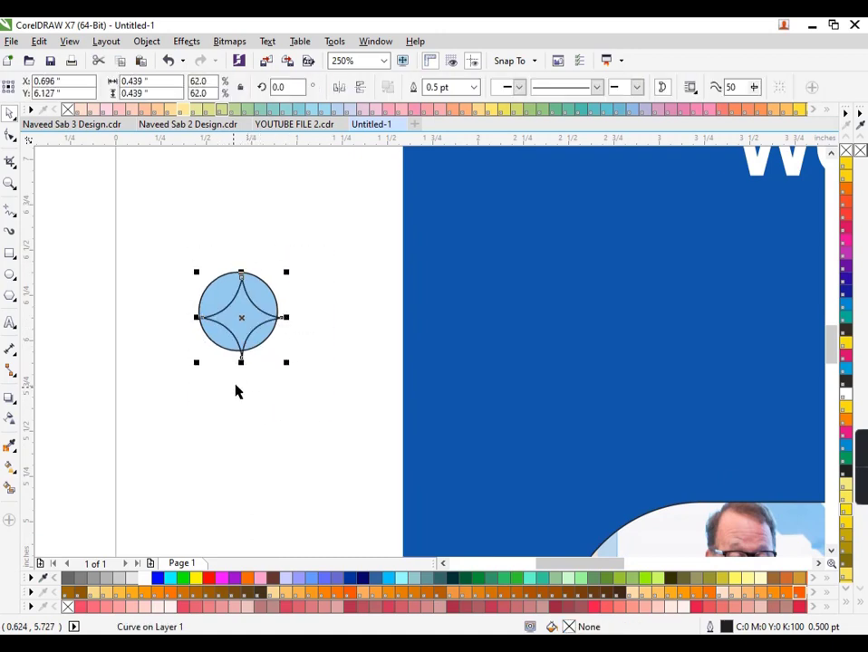
- Remove the outlines from both the circle and the star
scroll(243, 379, up, 2)
click(358, 430)
scroll(358, 430, down, 2)
drag(357, 272, 226, 383)
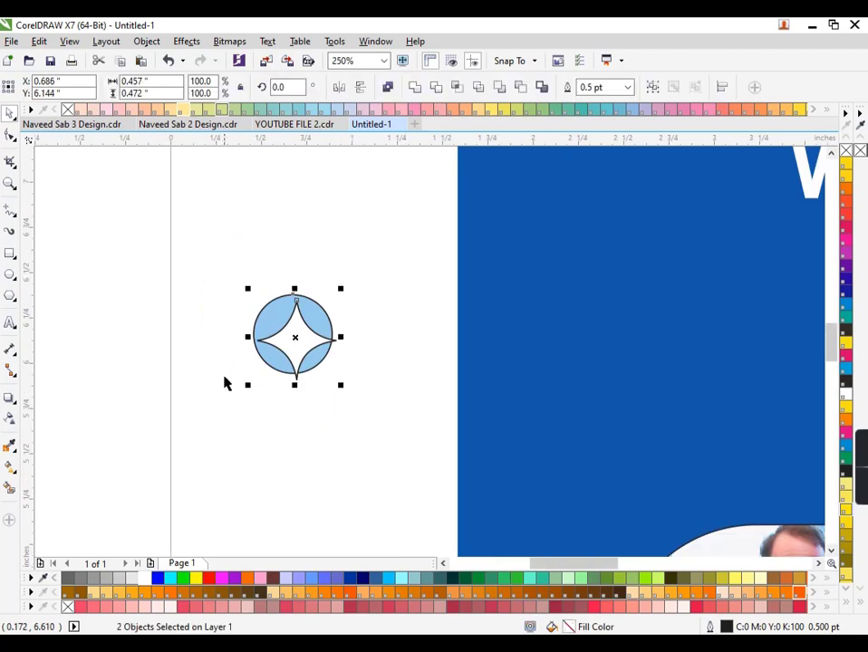
right_click(67, 606)
scroll(261, 371, up, 2)
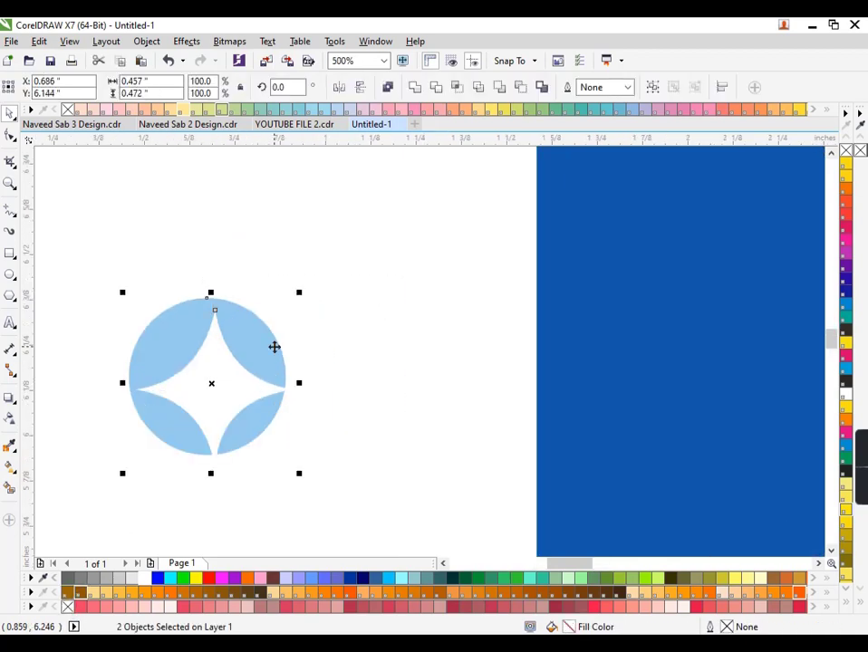
- PowerClip the star inside the circle to make the sparkle badge
click(338, 419)
right_click(188, 382)
click(232, 230)
click(262, 327)
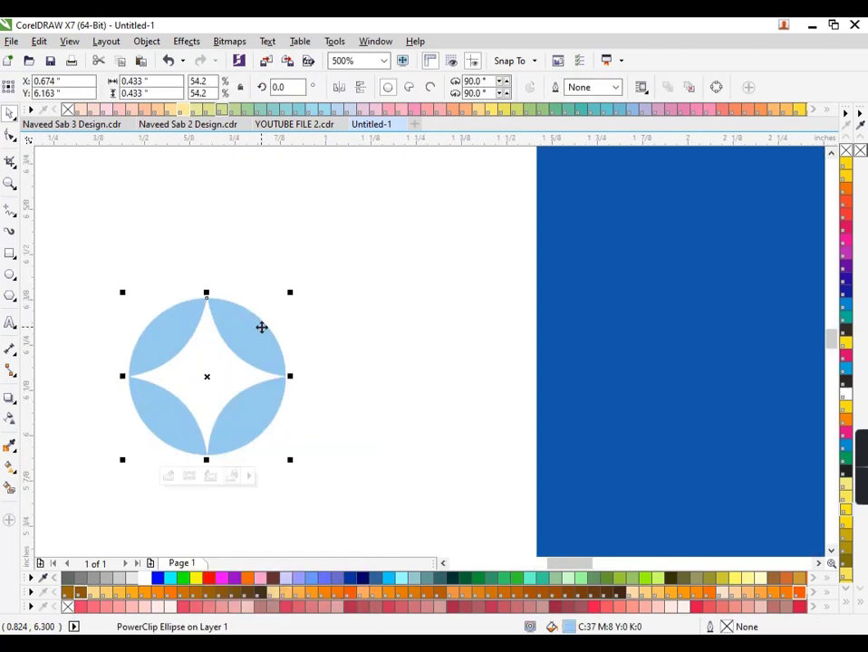
scroll(338, 375, down, 2)
- Resize the badge and move it onto the blue page below the title
click(272, 372)
drag(313, 414, 280, 381)
mouse_move(272, 372)
mouse_down()
mouse_move(497, 424)
mouse_move(395, 384)
mouse_up()
scroll(497, 424, down, 3)
click(395, 384)
scroll(434, 388, up, 4)
click(455, 395)
mouse_move(473, 378)
mouse_down()
mouse_move(536, 314)
mouse_move(461, 374)
mouse_up()
- Check the badge's placement on the page and clear the selection
scroll(305, 333, down, 2)
click(304, 337)
drag(358, 308, 447, 397)
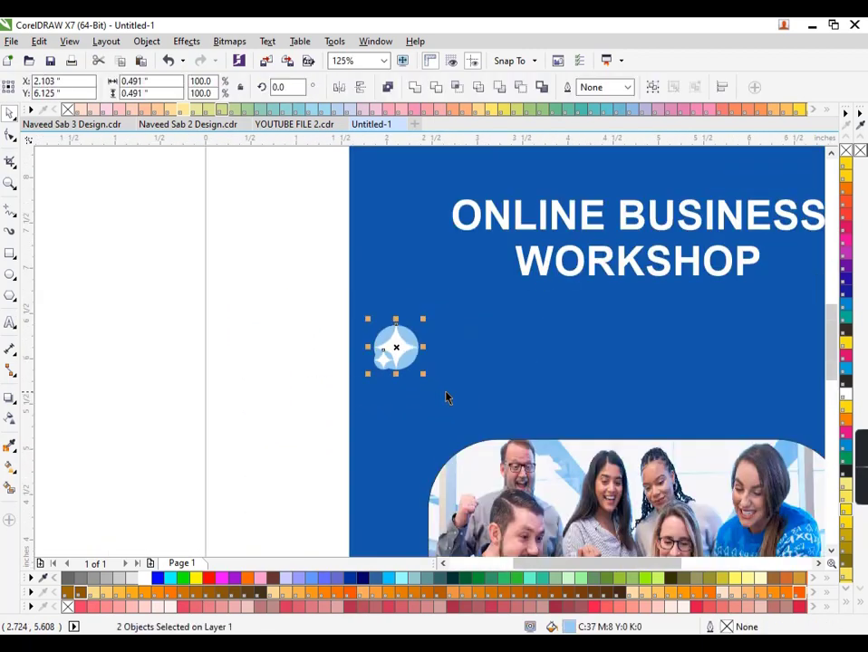
shift+click(422, 383)
scroll(280, 366, down, 2)
click(281, 366)
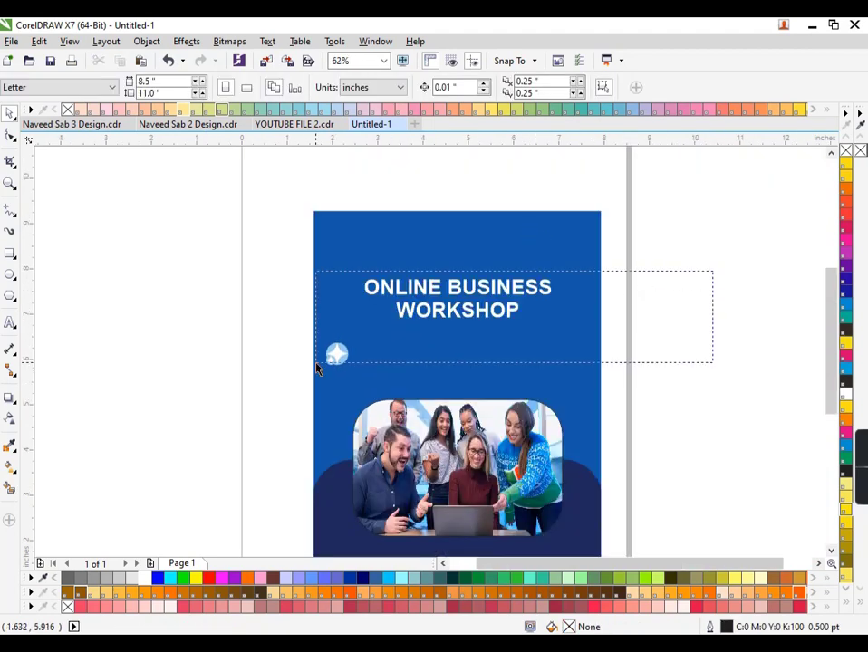
click(317, 367)
- Draw a tall thin ellipse and rotate-copy it with Ctrl+R into a four-ellipse starburst
click(35, 295)
key(F7)
drag(156, 249, 169, 338)
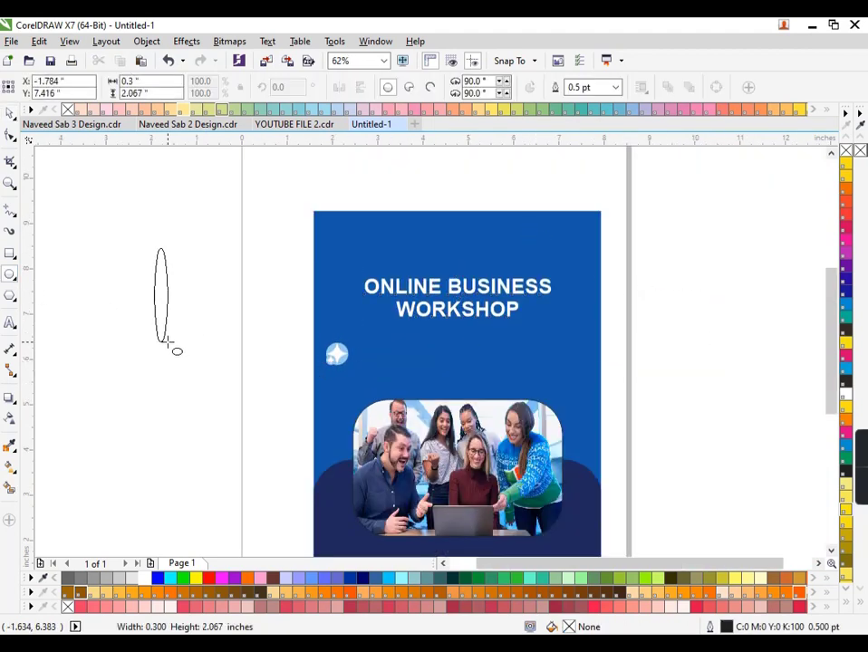
key(space)
click(161, 296)
drag(175, 248, 202, 306)
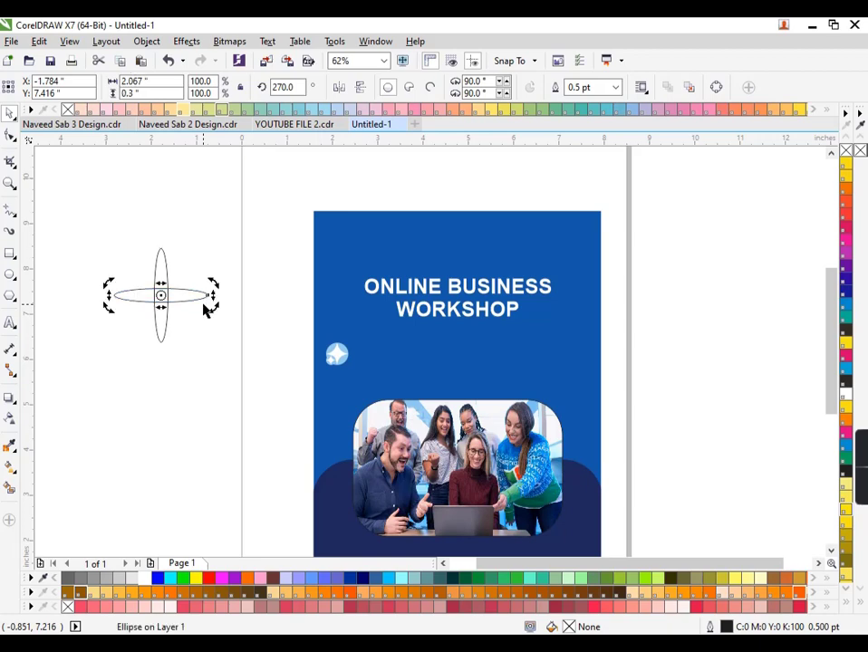
key(ctrl+r)
key(ctrl+z)
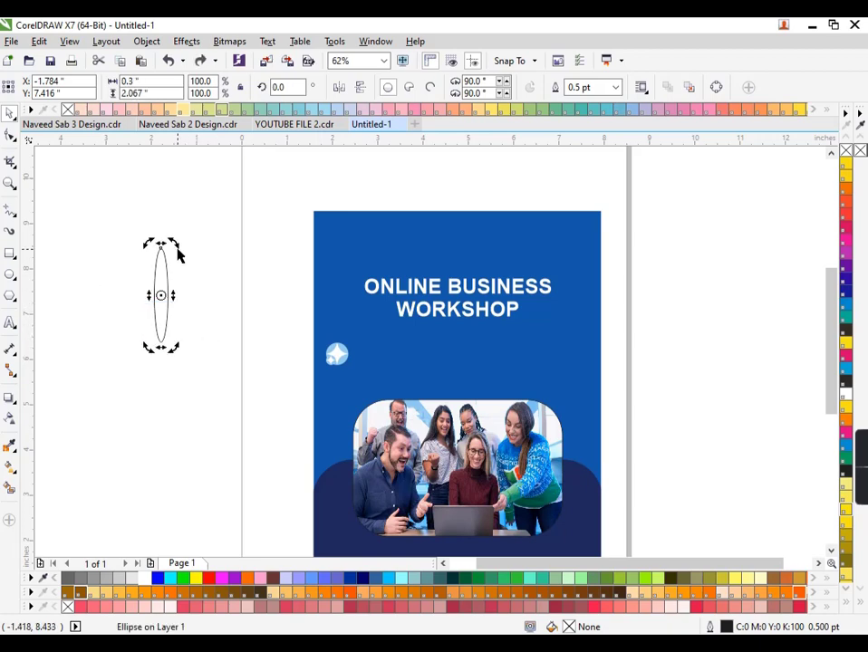
drag(179, 257, 235, 325)
key(ctrl+r)
key(ctrl+r)
click(252, 362)
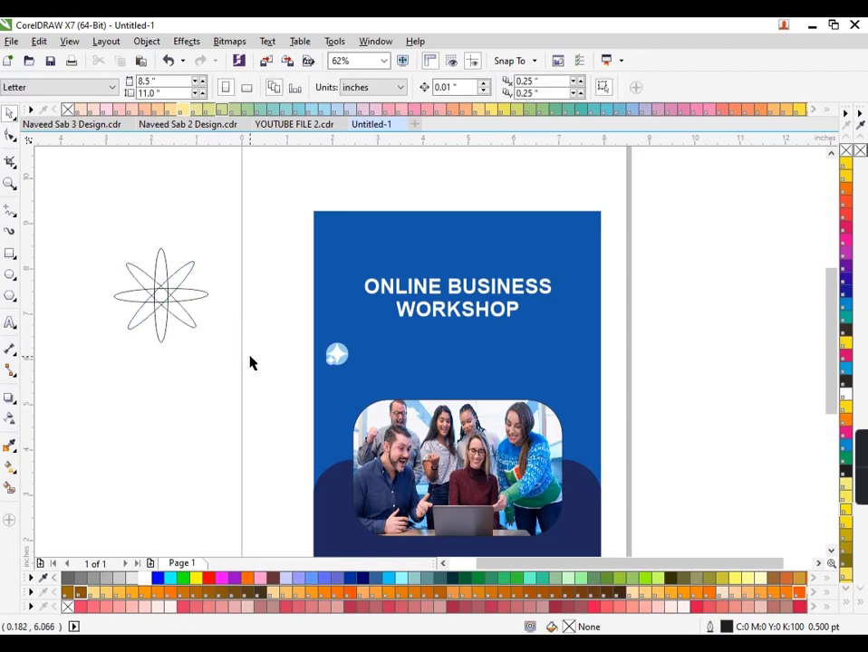
- Give all four ellipses a light-grey fill and no outline
mouse_move(95, 231)
mouse_down()
mouse_move(218, 355)
mouse_move(179, 309)
mouse_move(582, 224)
mouse_up()
scroll(582, 224, up, 3)
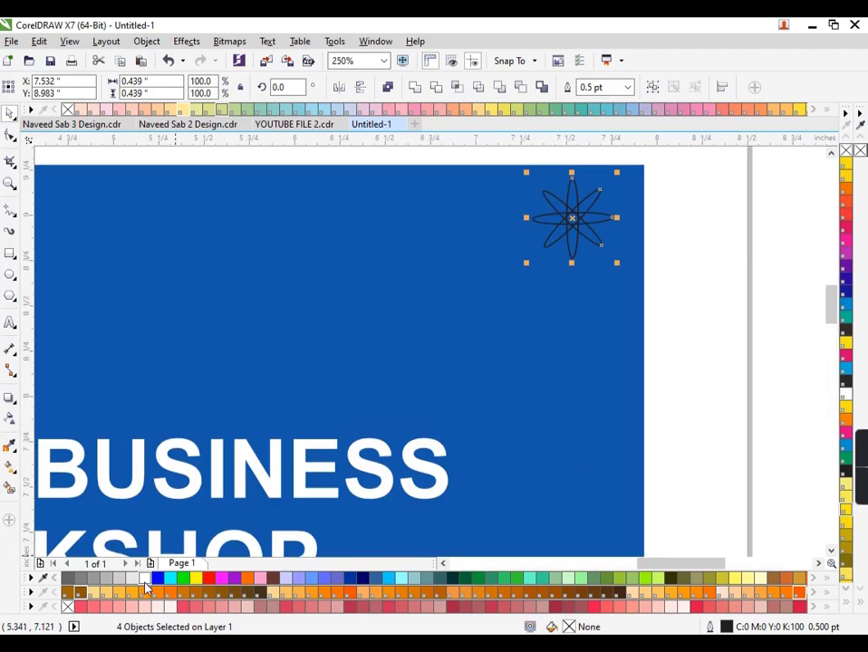
click(145, 580)
click(131, 578)
right_click(68, 606)
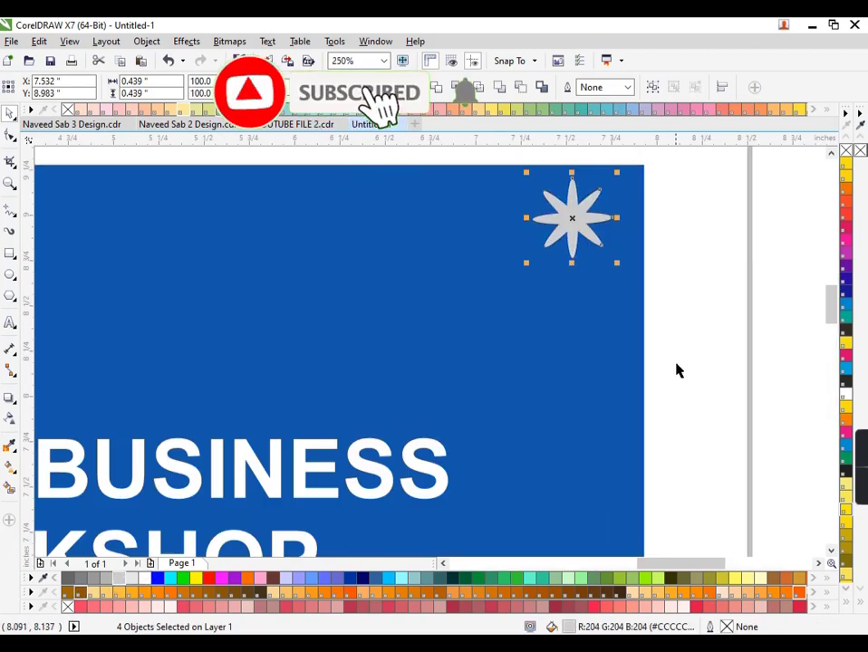
- Resize the starburst to 0.14 inch, group it, and nudge it into the top-right corner
drag(617, 263, 604, 251)
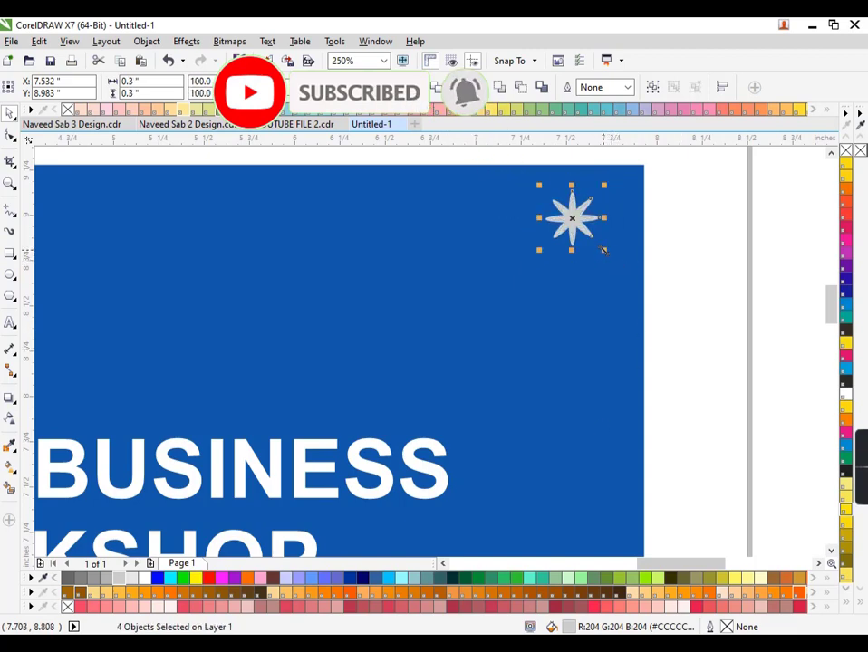
text(0.14)
key(Return)
key(ctrl+g)
drag(421, 200, 424, 201)
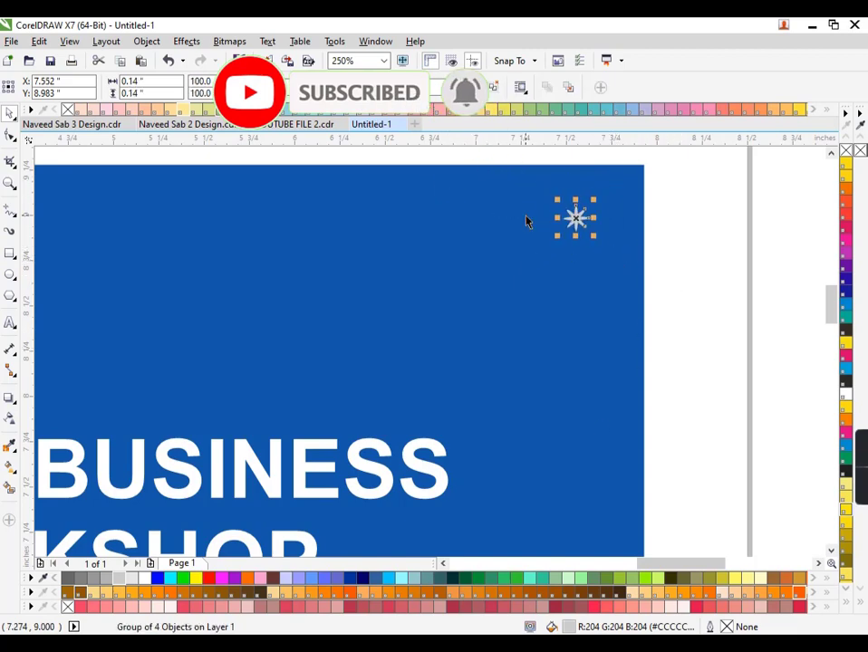
key(shift+Right)
key(Up)
key(Up)
click(656, 246)
- Draw a small rectangle near the page top, convert it to curves, and pull its bottom edge into a point
scroll(675, 276, down, 2)
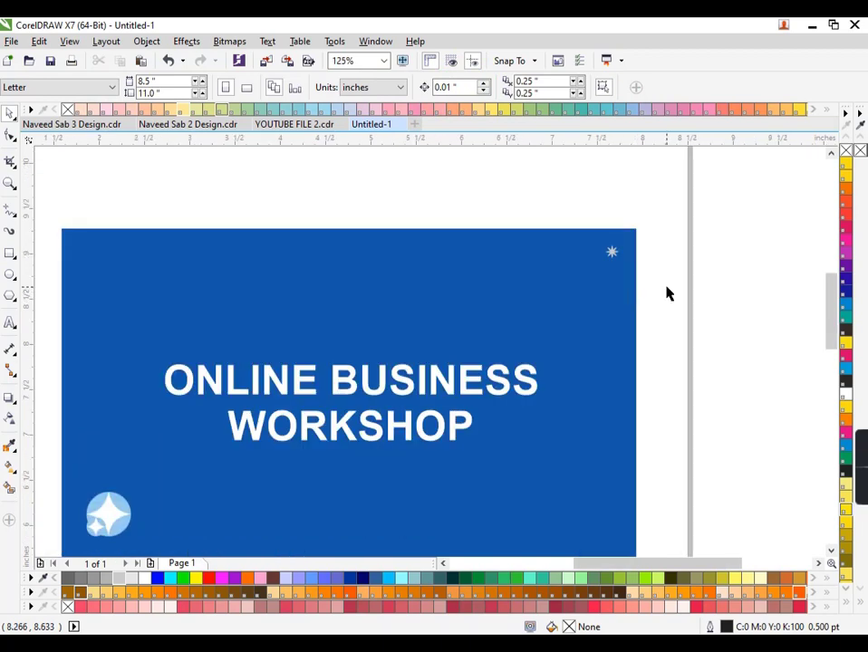
scroll(584, 322, down, 2)
scroll(453, 299, up, 2)
click(10, 254)
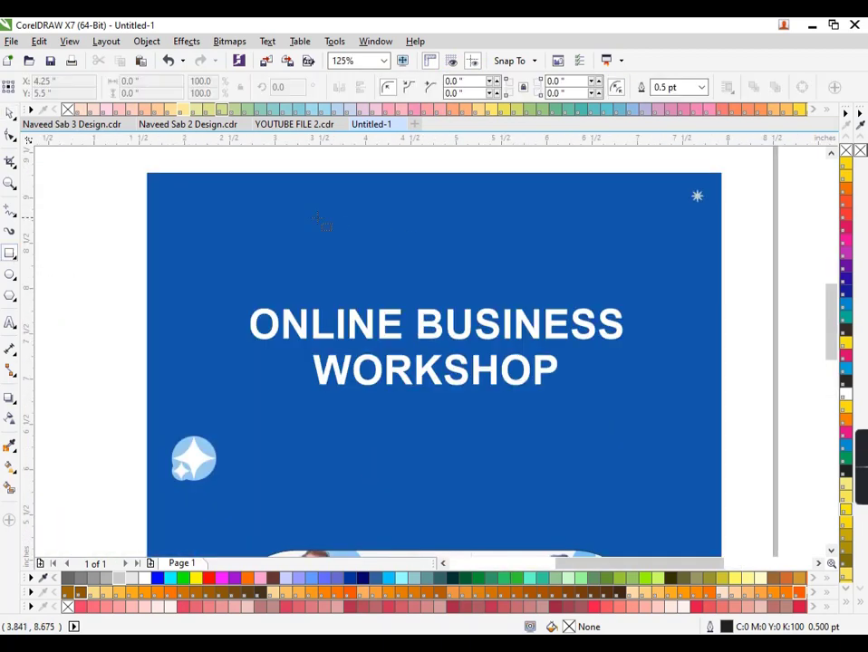
drag(304, 215, 406, 263)
scroll(367, 286, up, 2)
click(12, 135)
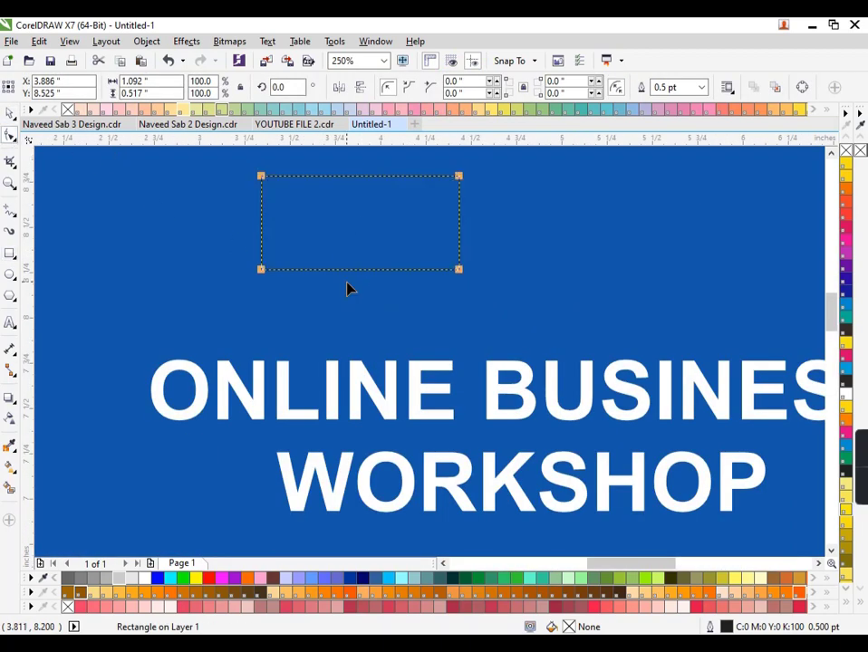
key(ctrl+q)
double_click(358, 269)
mouse_move(358, 269)
mouse_down()
mouse_move(360, 188)
mouse_move(368, 319)
mouse_up()
- Add a top-edge midpoint node, scale the shapes to about 0.40 by 0.49 inch, and move them above the title
key(space)
scroll(371, 253, down, 2)
key(space)
scroll(374, 233, up, 2)
double_click(359, 217)
key(space)
key(space)
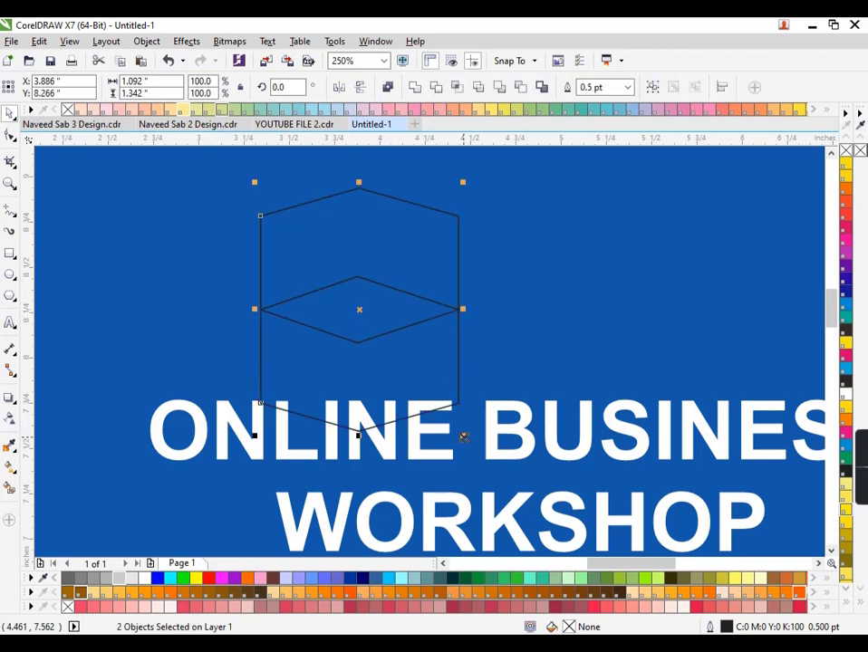
drag(463, 436, 401, 359)
drag(364, 313, 403, 258)
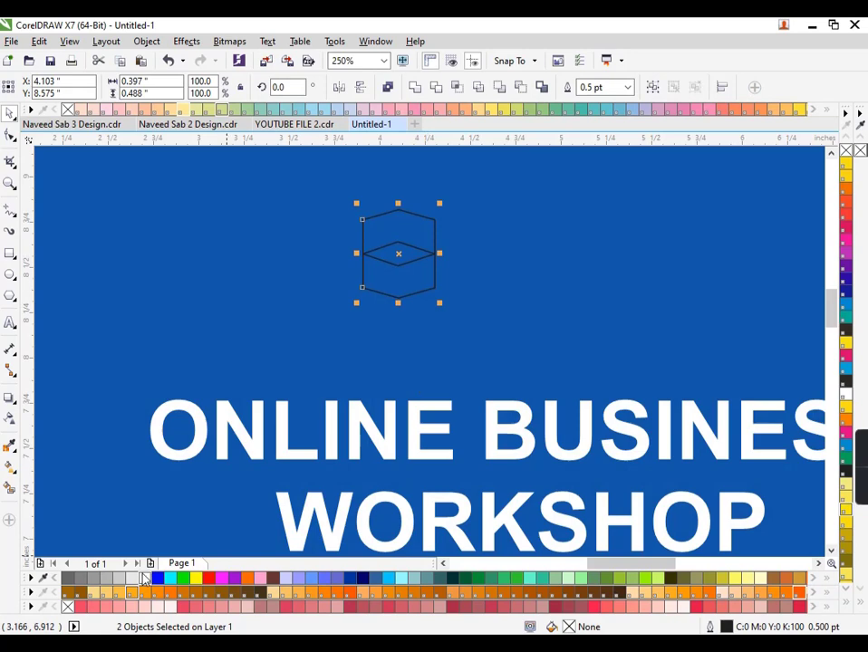
scroll(401, 321, down, 2)
- Nudge the logo slightly right and flatten its top chevron vertically
scroll(385, 288, up, 2)
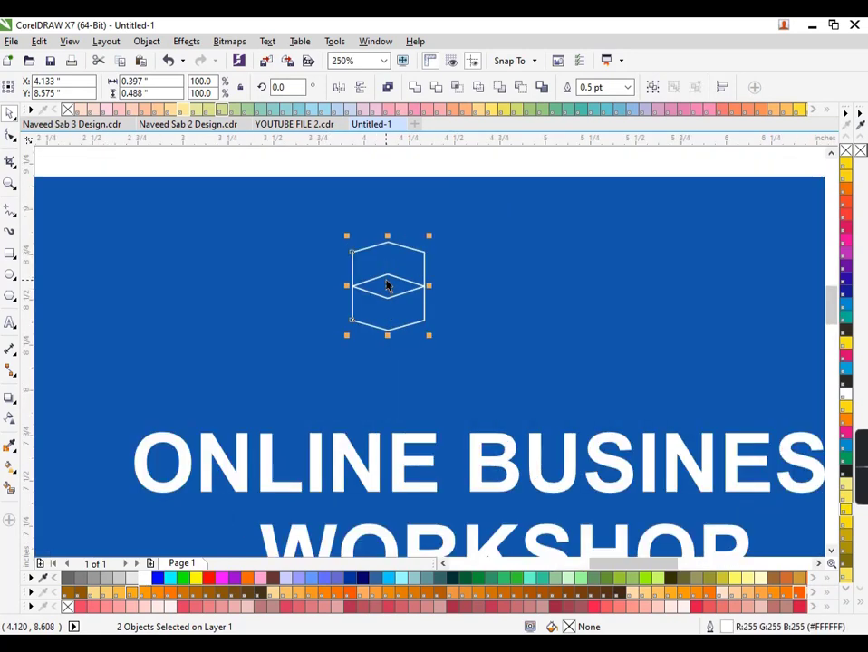
drag(388, 284, 420, 283)
scroll(419, 282, down, 2)
click(391, 213)
scroll(391, 252, up, 2)
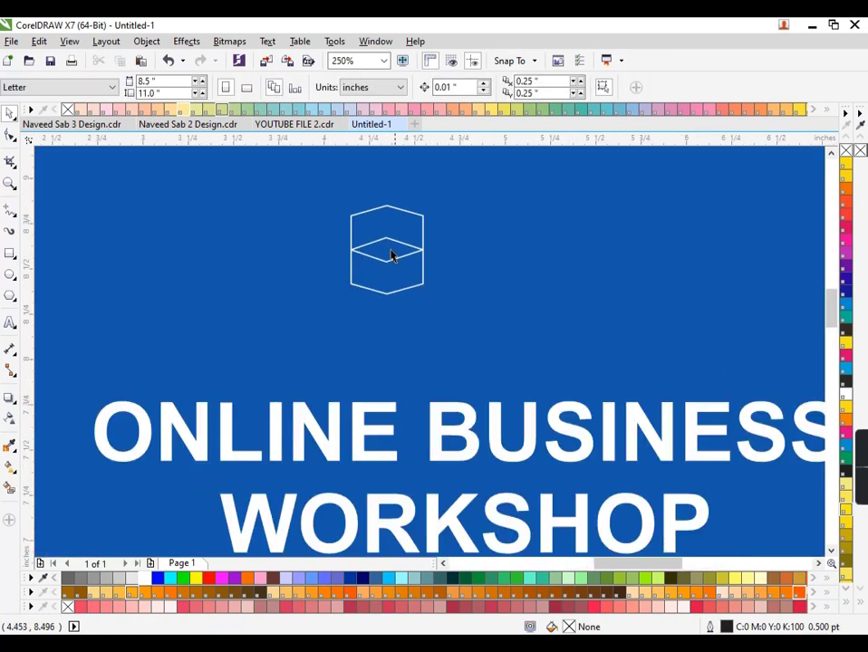
scroll(394, 250, up, 2)
click(390, 270)
drag(391, 270, 390, 259)
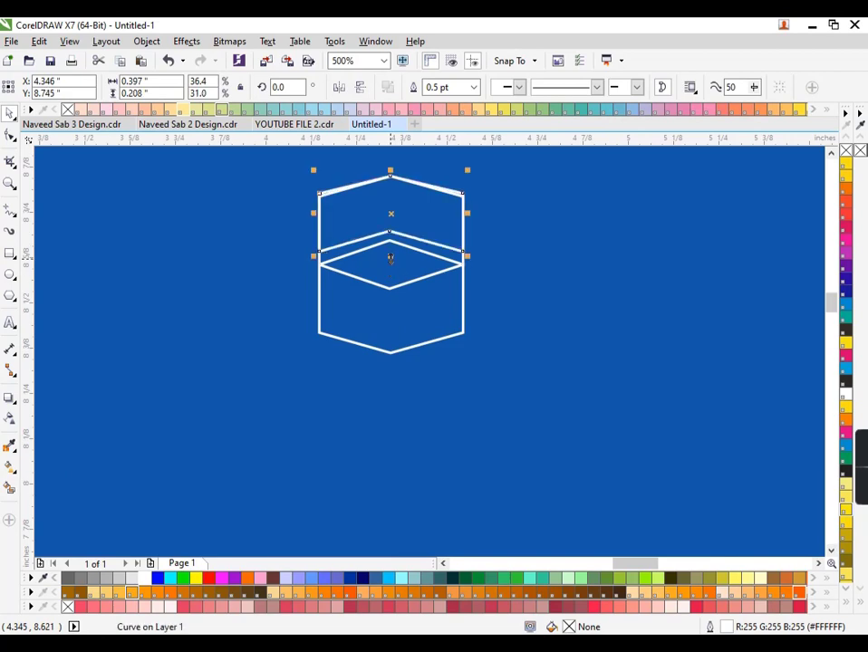
- Pick the top chevron, then marquee-select all four logo parts
scroll(391, 279, down, 1)
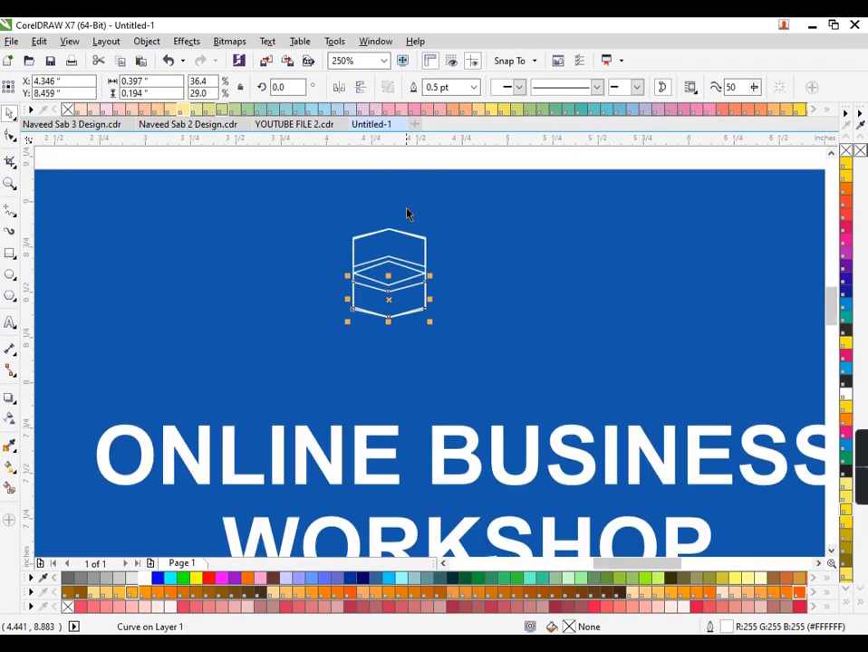
scroll(404, 321, up, 1)
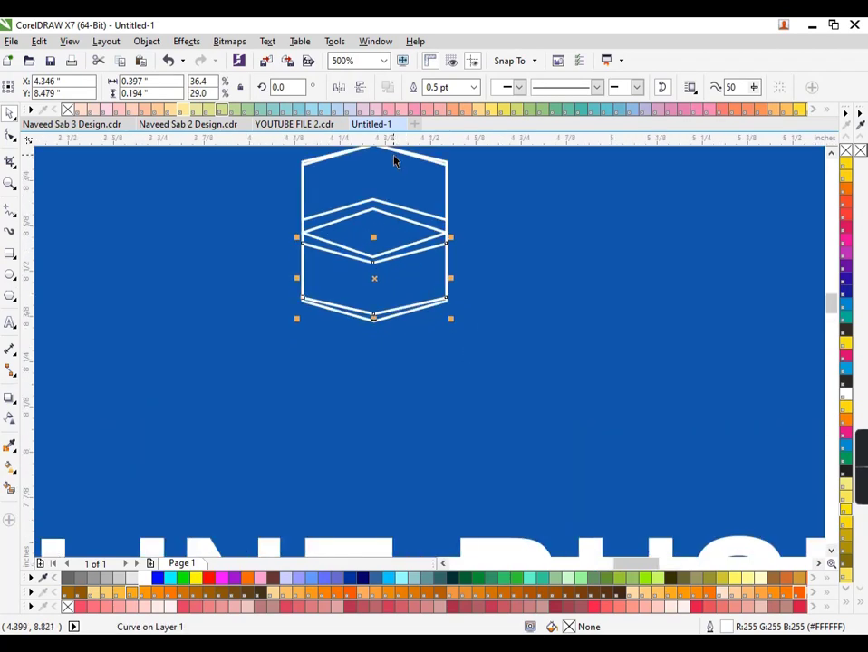
click(389, 241)
scroll(389, 241, down, 1)
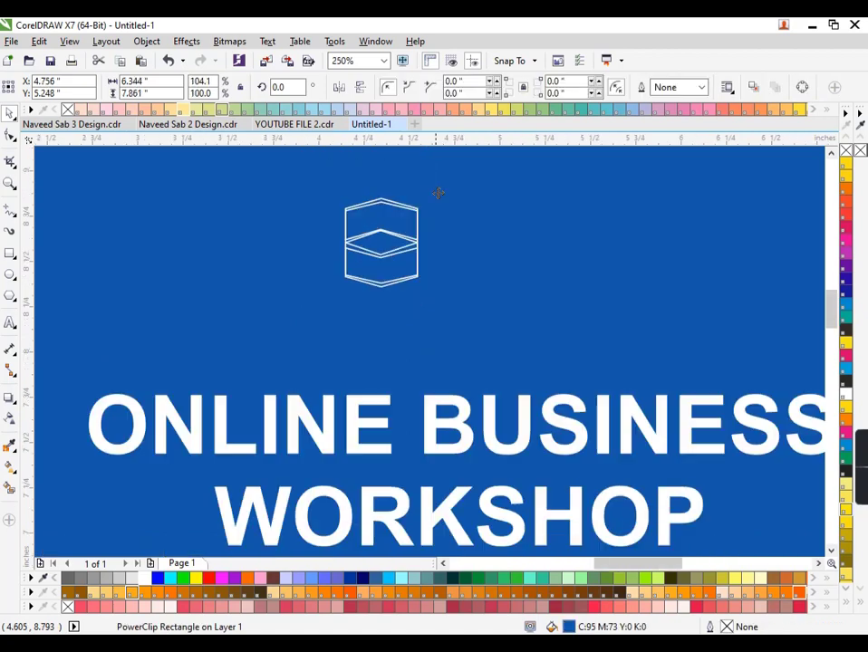
scroll(384, 240, up, 1)
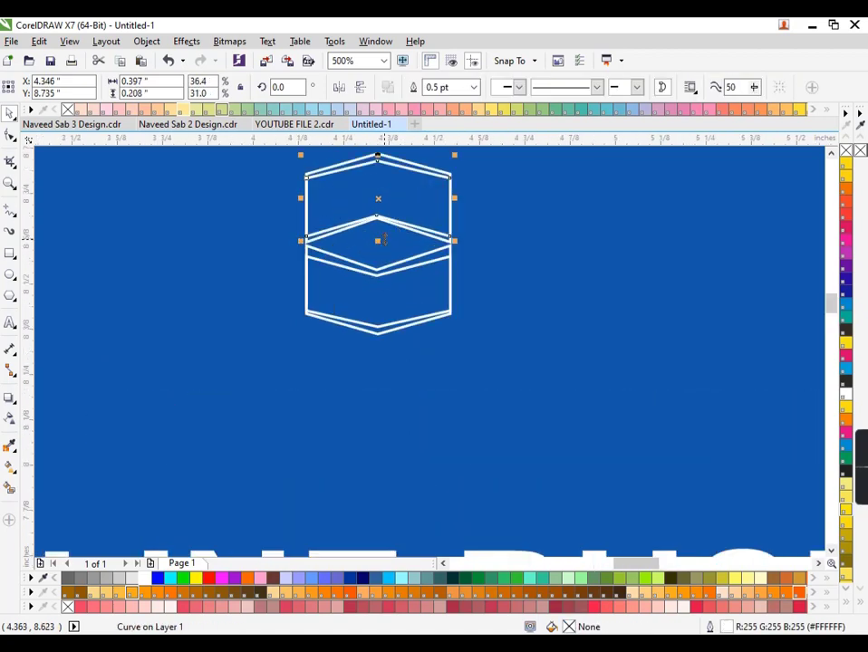
click(385, 240)
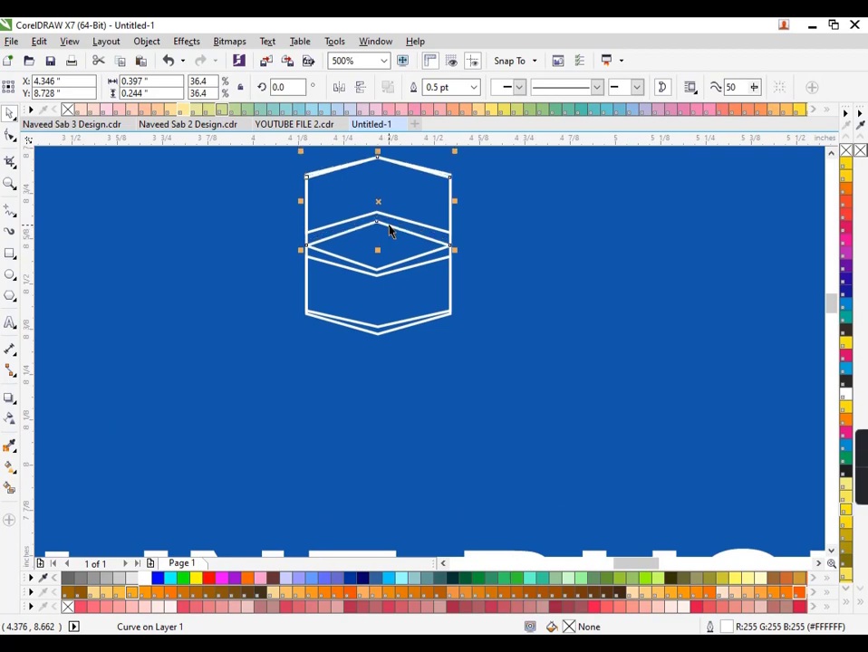
scroll(396, 199, down, 2)
drag(331, 222, 419, 323)
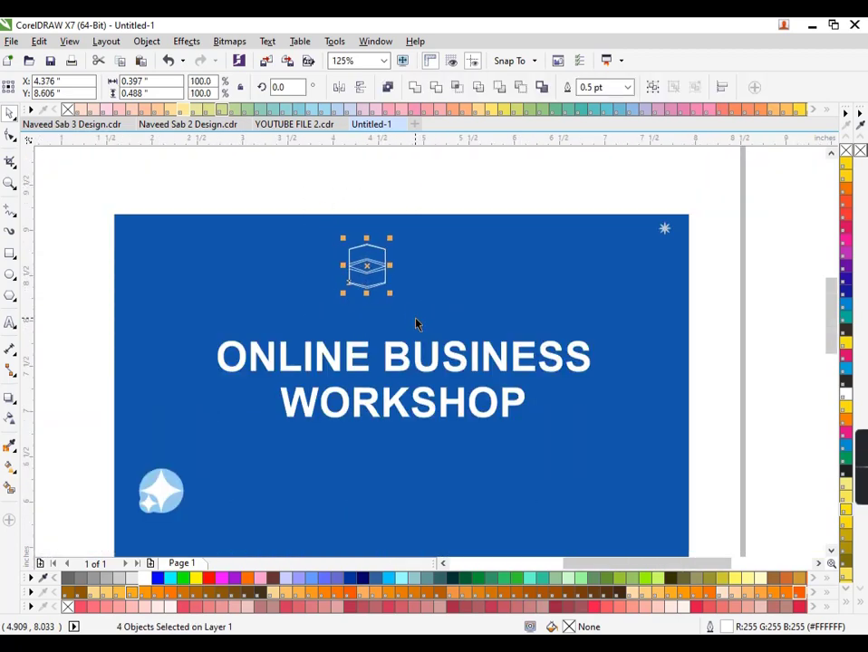
- Move the name text onto the page, shrink it to about 8 pt, and place it beside the logo
scroll(405, 267, down, 1)
click(134, 340)
text(ERDOGAN)
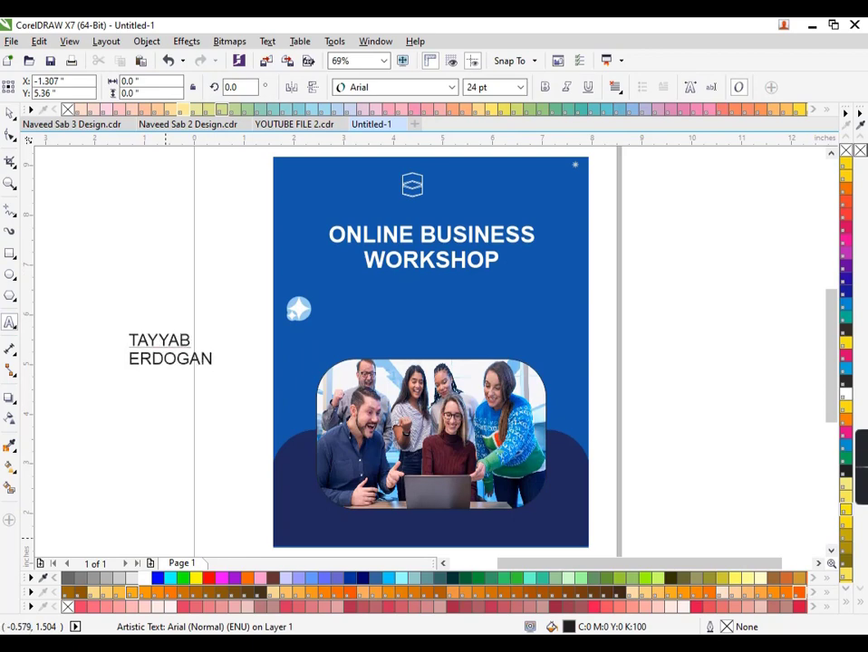
click(10, 112)
click(209, 339)
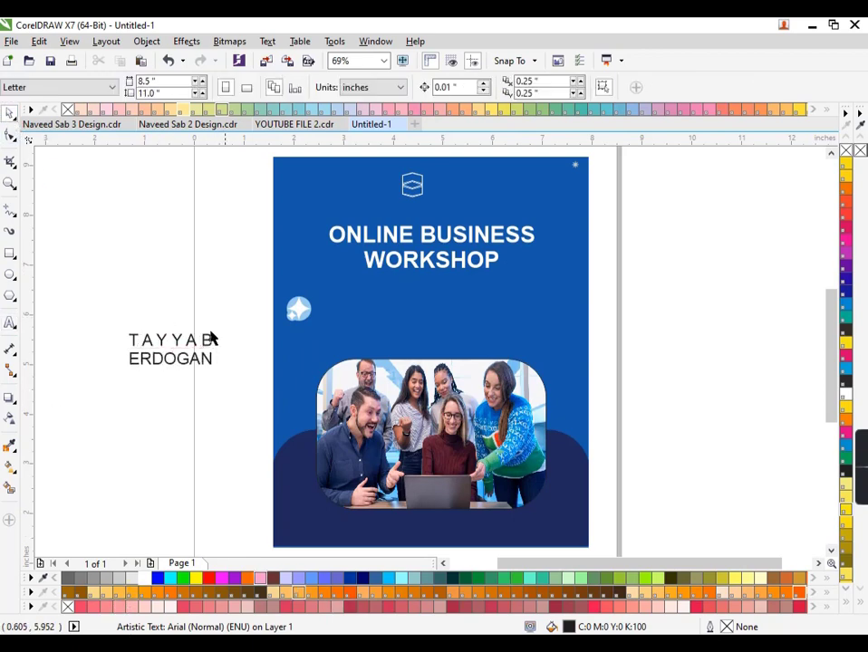
scroll(209, 339, up, 1)
scroll(213, 387, down, 2)
drag(213, 387, 457, 344)
scroll(333, 318, up, 2)
scroll(332, 318, up, 1)
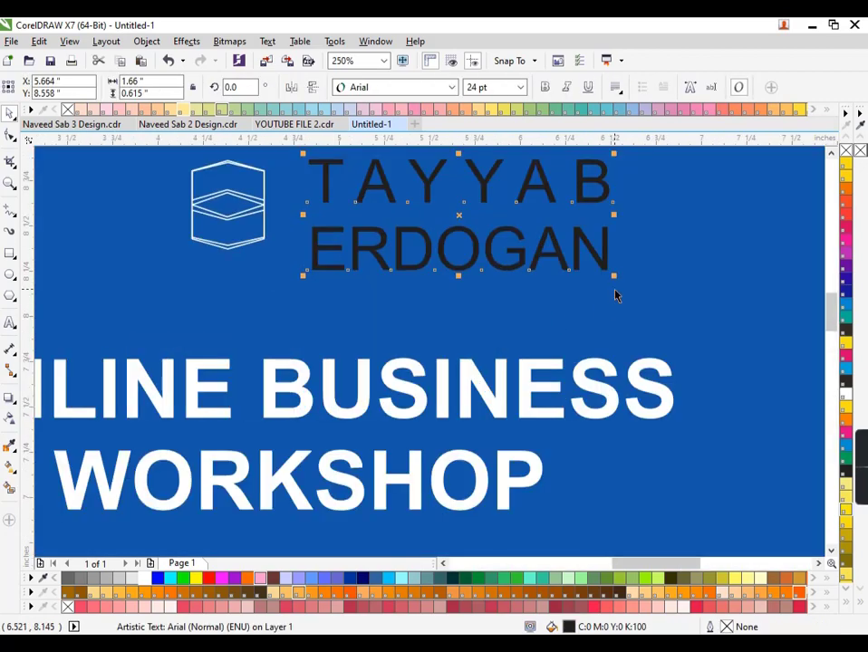
drag(616, 279, 517, 239)
drag(470, 223, 371, 215)
- Shrink the logo to about 89%, then make the name text bold, about 10.9 pt, and white
scroll(389, 258, down, 1)
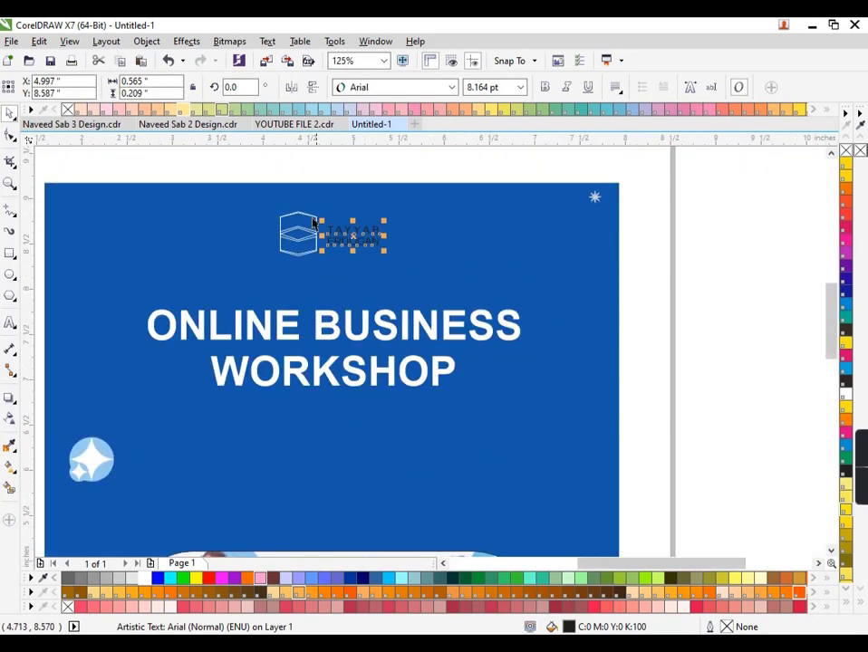
scroll(272, 204, up, 1)
key(Escape)
mouse_move(244, 198)
mouse_down()
mouse_move(384, 327)
mouse_move(365, 320)
mouse_up()
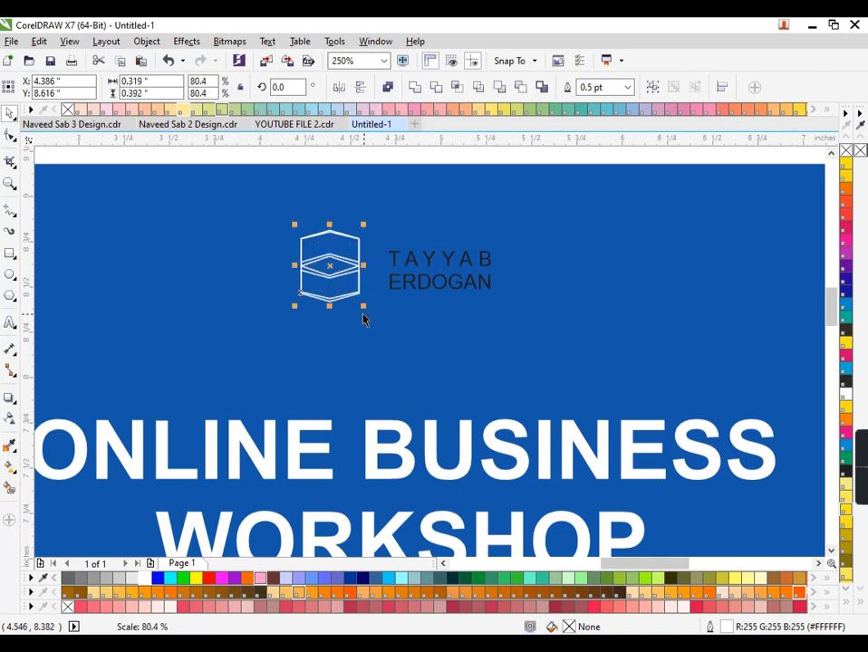
click(425, 284)
click(520, 87)
key(ctrl+b)
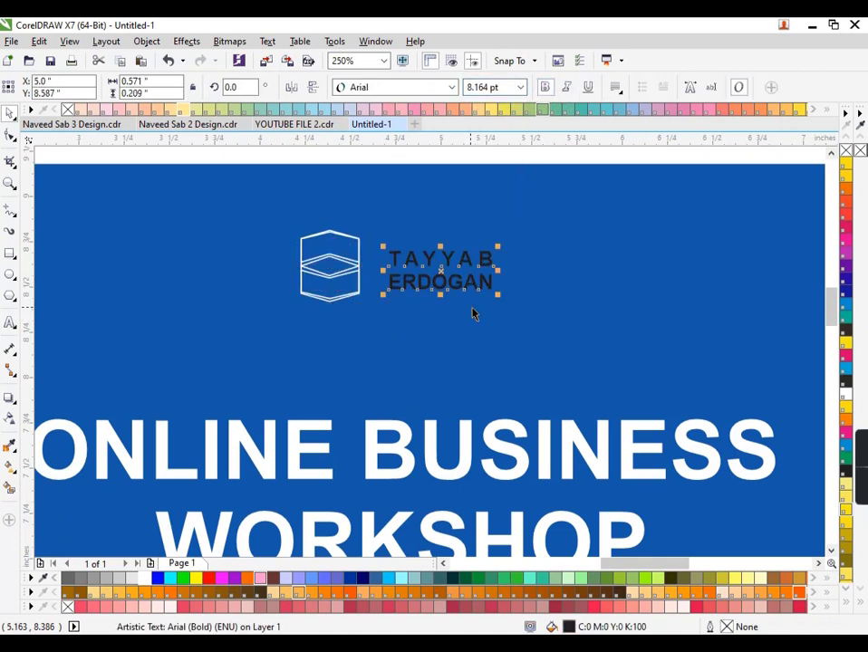
drag(498, 295, 512, 320)
scroll(490, 316, down, 1)
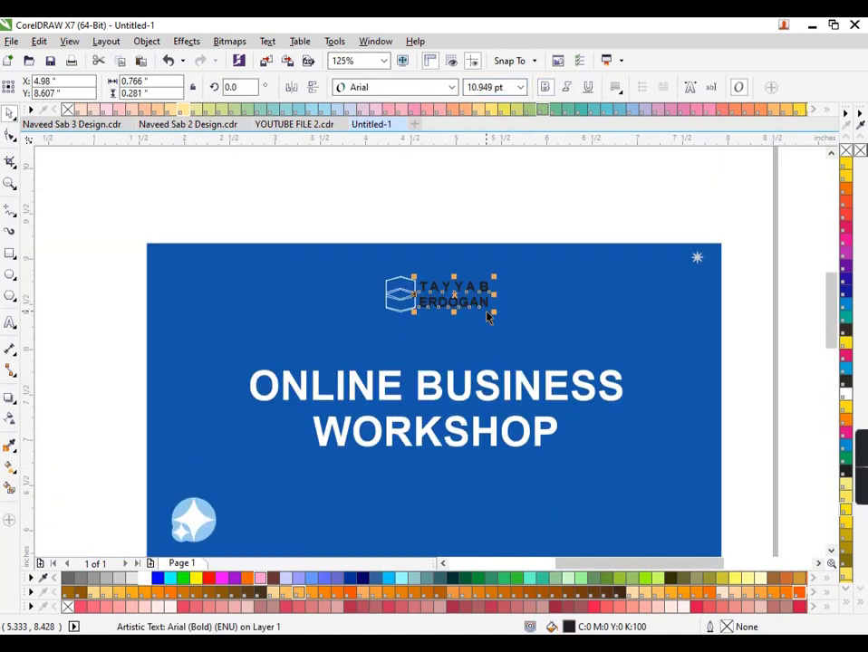
click(145, 578)
drag(318, 240, 480, 322)
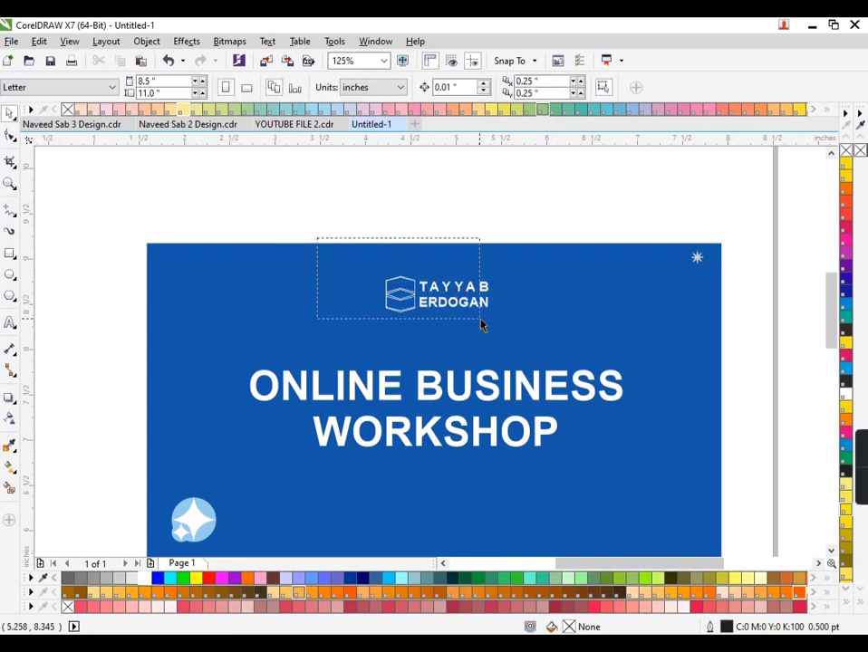
- Draw a small circle near the top-left corner with white fill and no outline
click(345, 220)
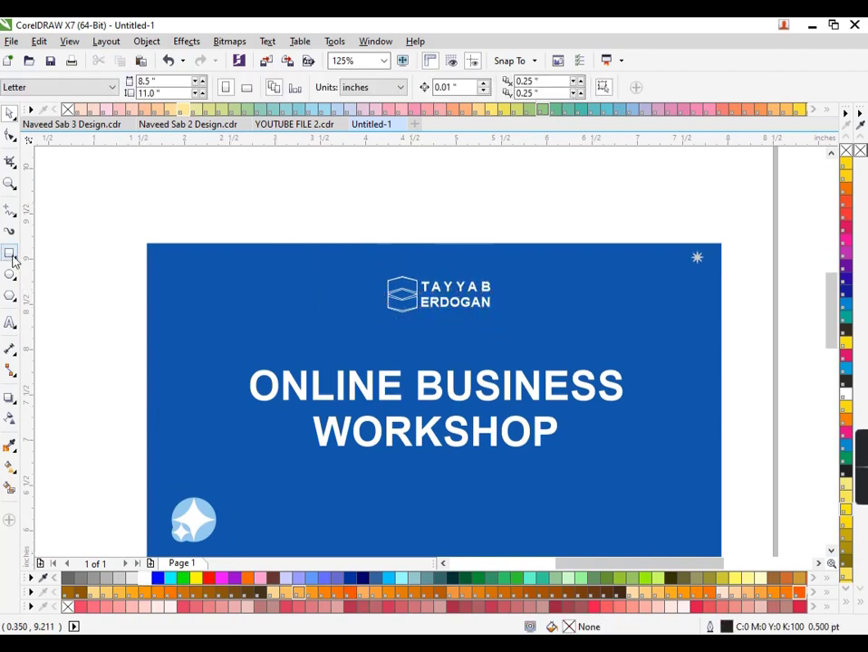
click(10, 273)
scroll(181, 256, up, 2)
drag(127, 185, 168, 224)
scroll(200, 288, up, 2)
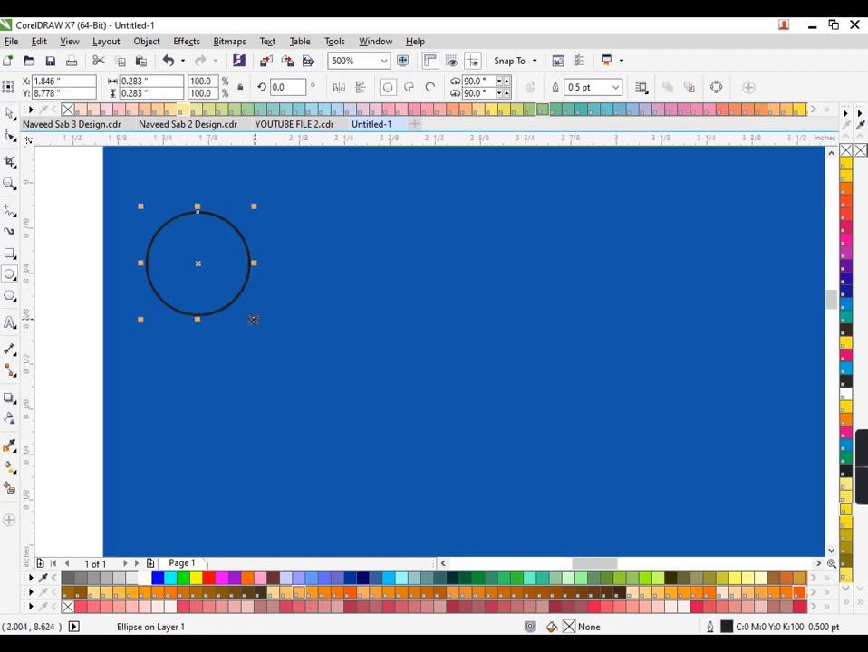
drag(253, 319, 214, 314)
click(148, 579)
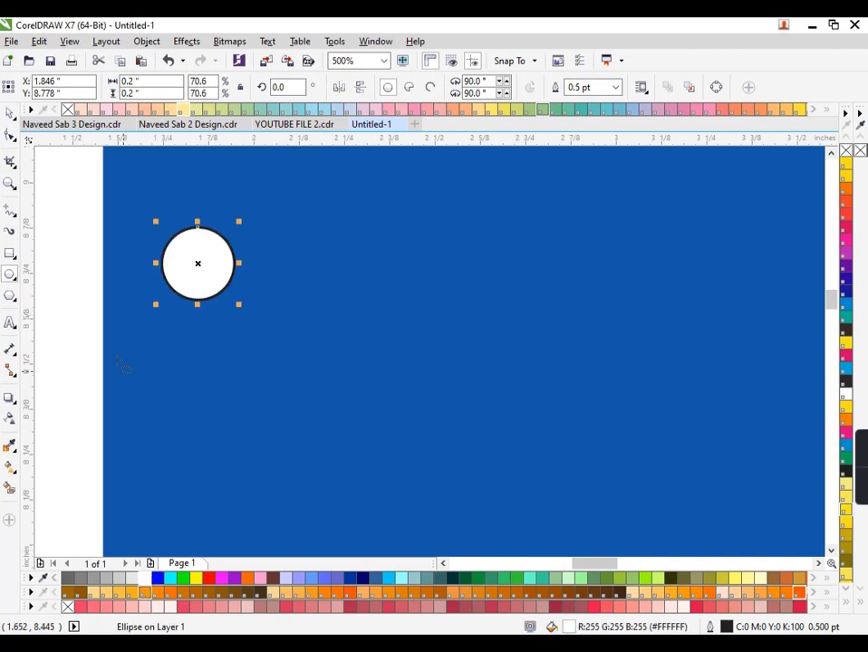
right_click(68, 606)
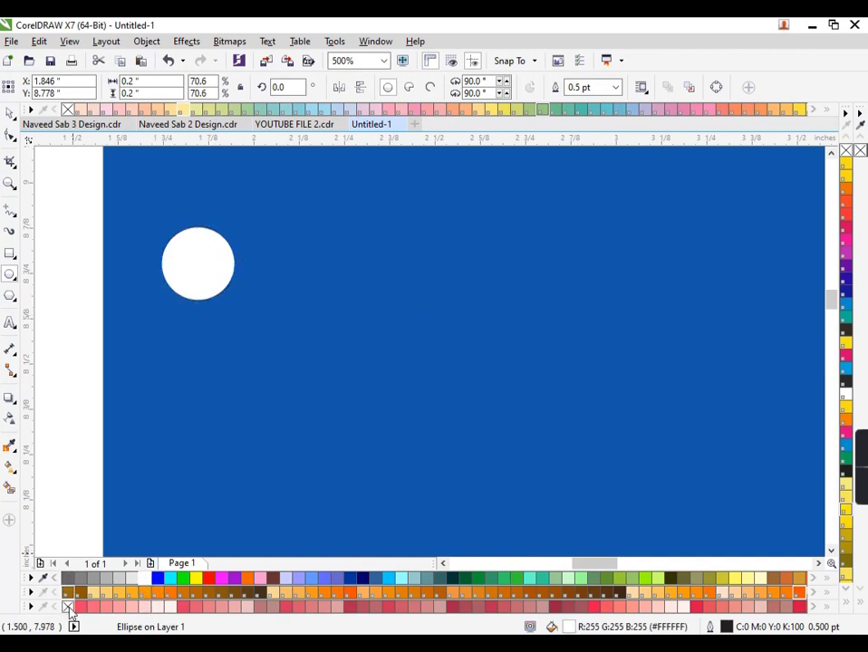
- Duplicate the circle just below it and scale both bubbles together
click(196, 287)
mouse_move(196, 286)
mouse_down()
mouse_move(197, 370)
mouse_move(221, 408)
mouse_move(208, 294)
mouse_up()
shift+click(207, 296)
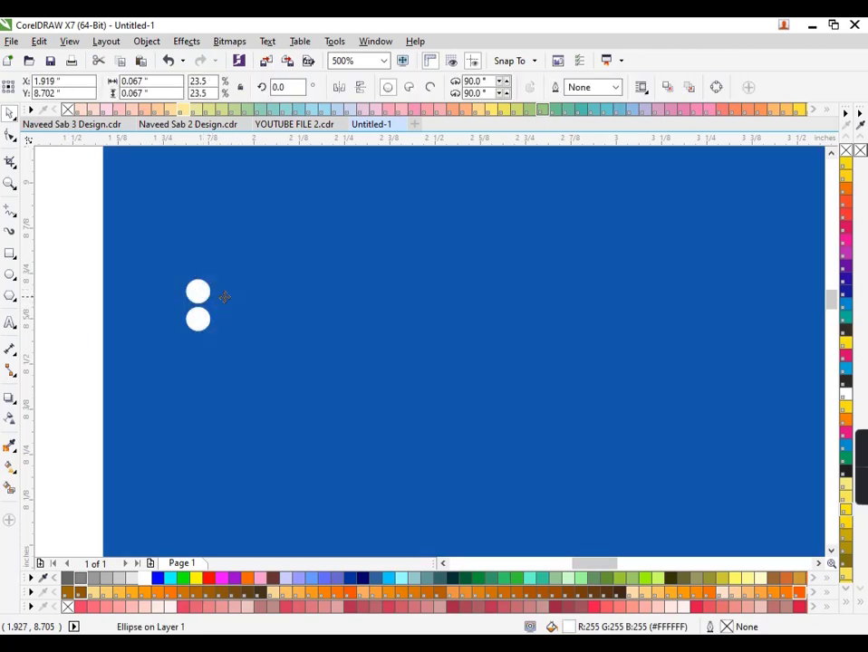
scroll(223, 296, down, 2)
mouse_move(134, 272)
mouse_down()
mouse_move(227, 313)
mouse_move(170, 281)
mouse_move(172, 304)
mouse_up()
scroll(138, 272, down, 2)
- Draw a narrow tall rectangle beside the page and reduce it to a vertical line
click(53, 288)
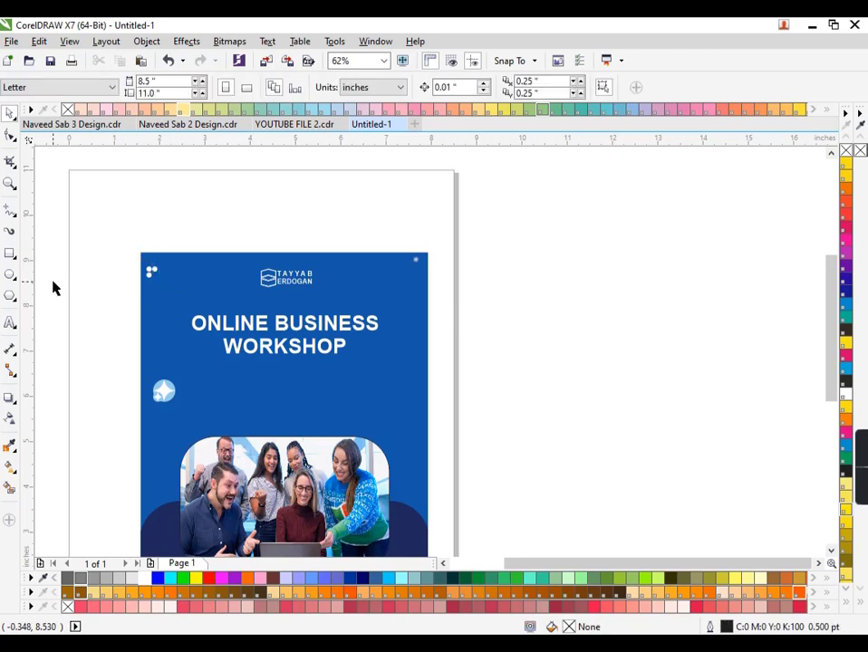
click(10, 254)
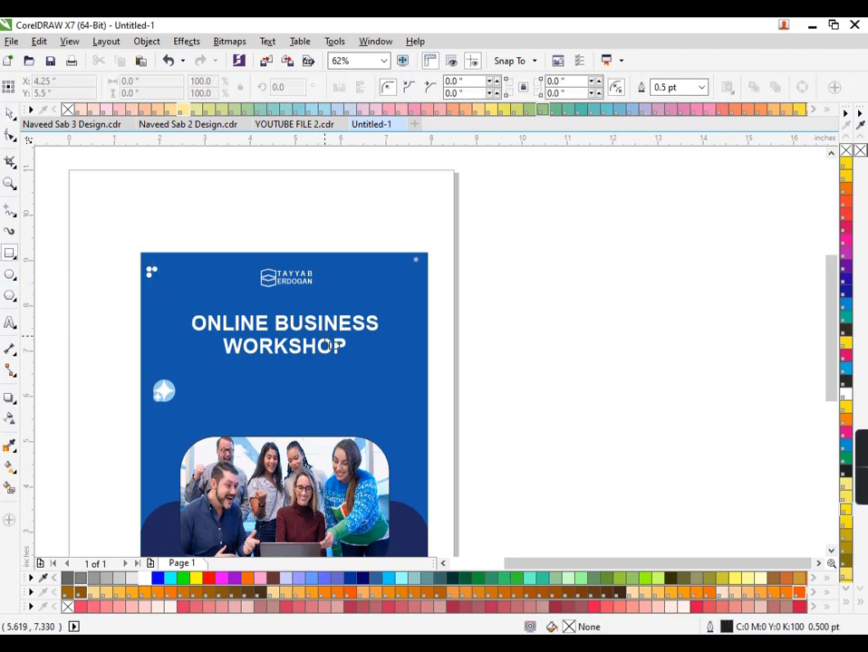
scroll(517, 321, up, 3)
drag(601, 266, 622, 371)
click(10, 134)
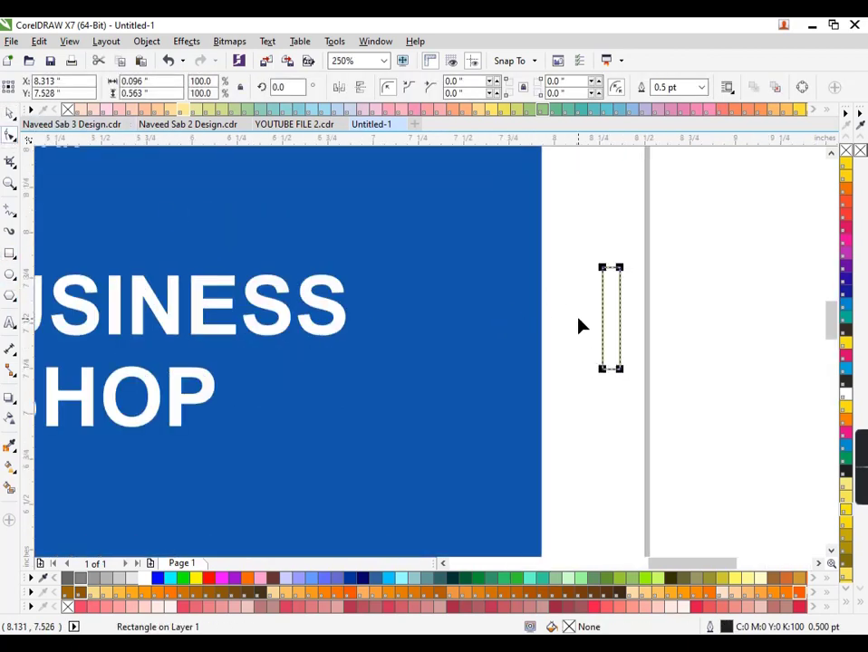
key(ctrl+q)
double_click(621, 267)
double_click(621, 370)
drag(612, 254, 589, 380)
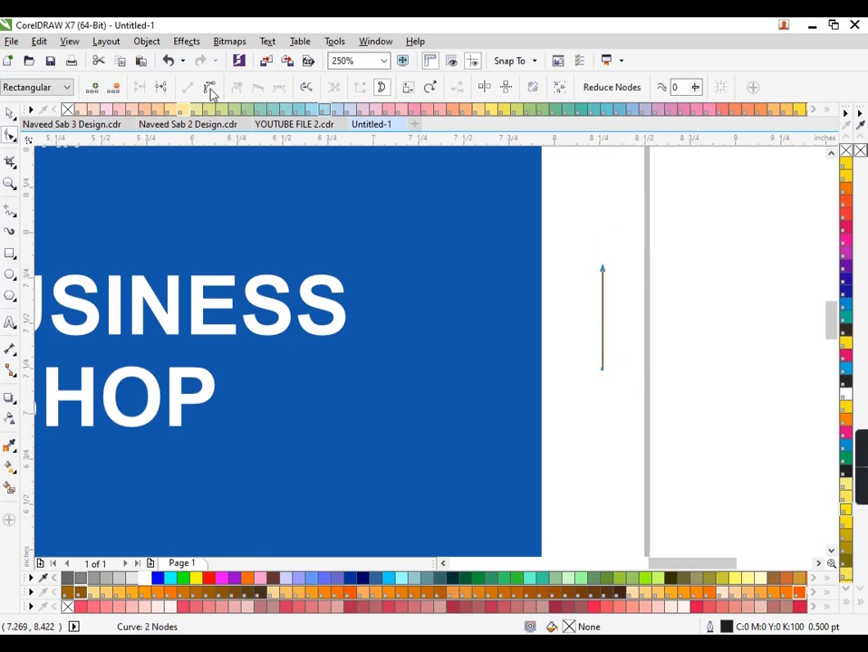
drag(602, 328, 627, 328)
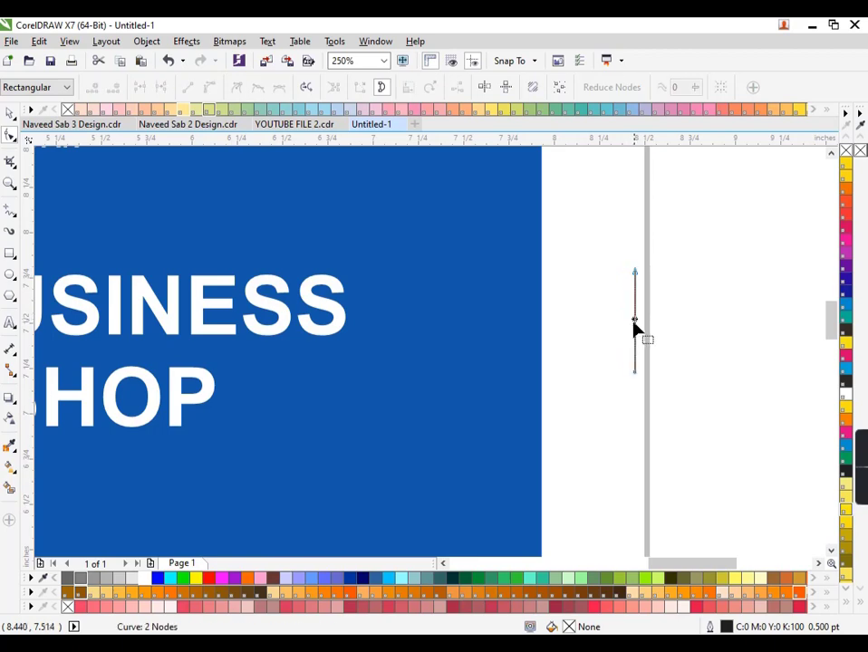
- Bend the vertical line into a leaf-shaped lens with the Shape tool
scroll(634, 330, up, 3)
scroll(645, 344, down, 1)
key(space)
scroll(601, 341, down, 1)
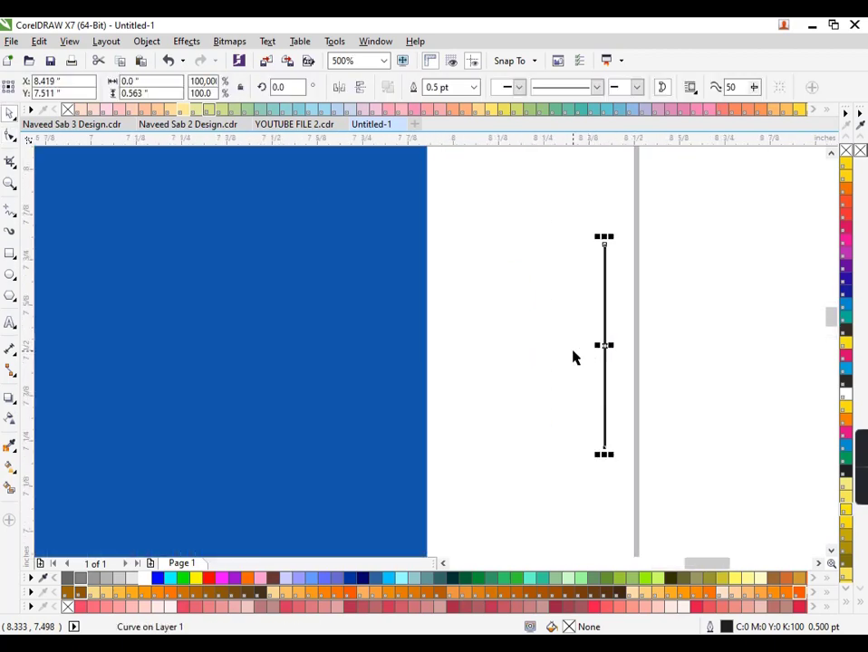
click(480, 215)
click(605, 320)
click(10, 135)
drag(614, 399, 636, 397)
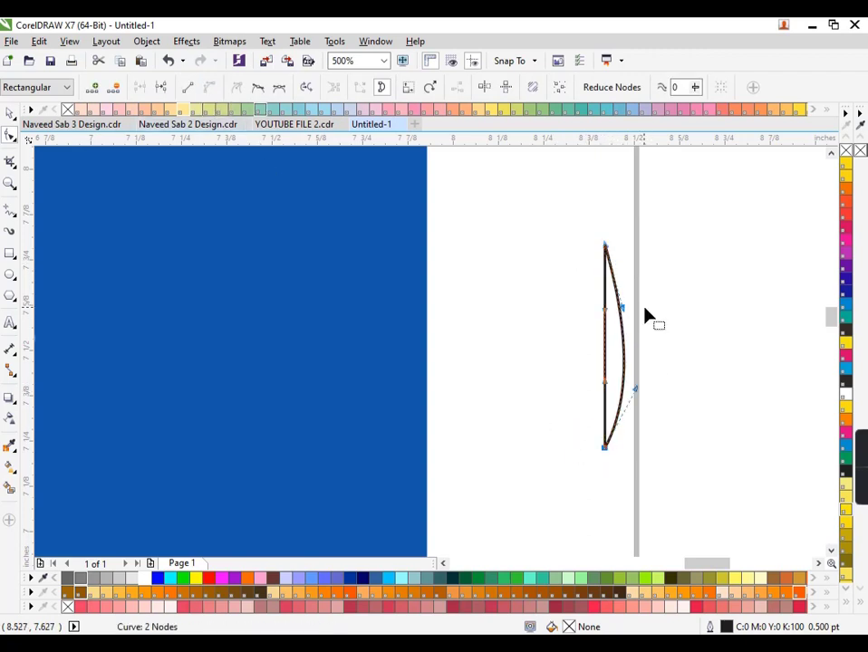
drag(605, 360, 585, 355)
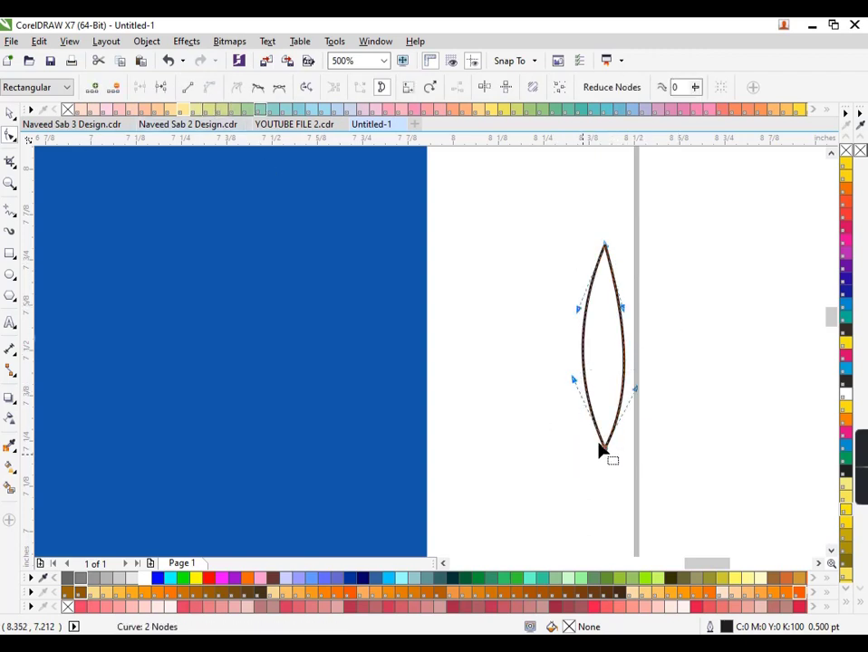
- Make mirrored leaf copies, with one rotated horizontal, crossing at the centre
key(space)
scroll(593, 276, down, 2)
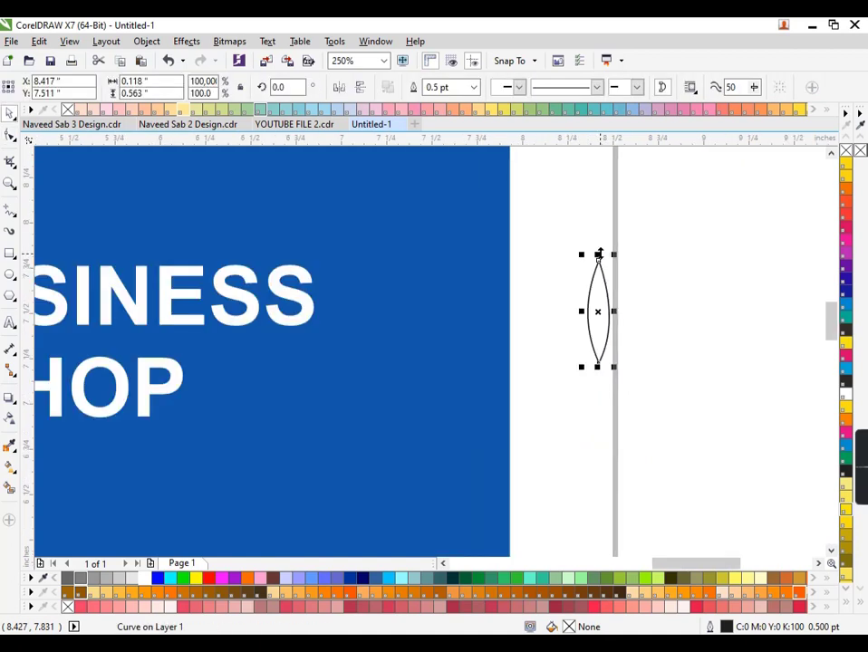
mouse_move(598, 256)
mouse_down()
mouse_move(600, 379)
mouse_move(581, 409)
mouse_up()
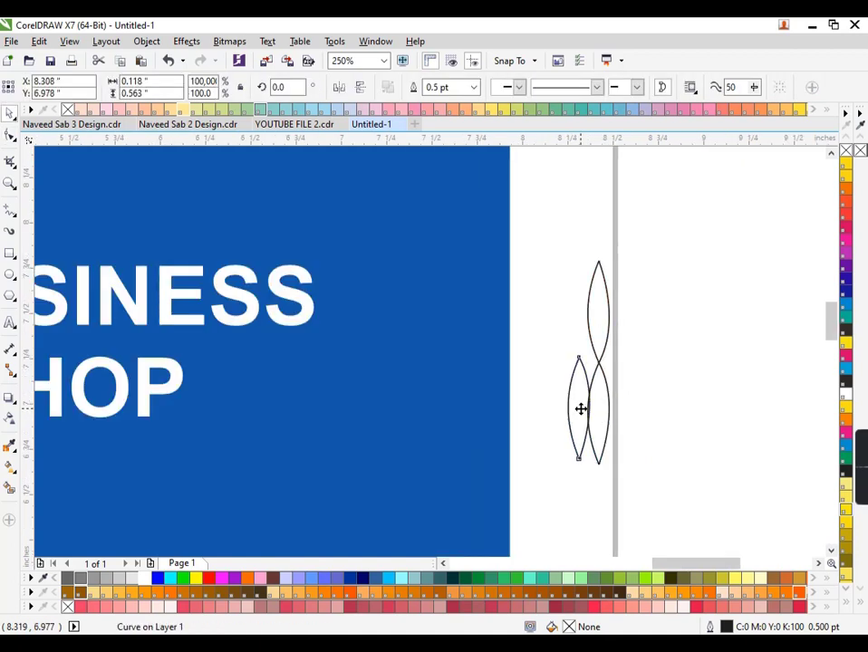
mouse_move(600, 363)
mouse_down()
mouse_move(622, 429)
mouse_move(556, 363)
mouse_up()
click(582, 410)
scroll(556, 335, up, 2)
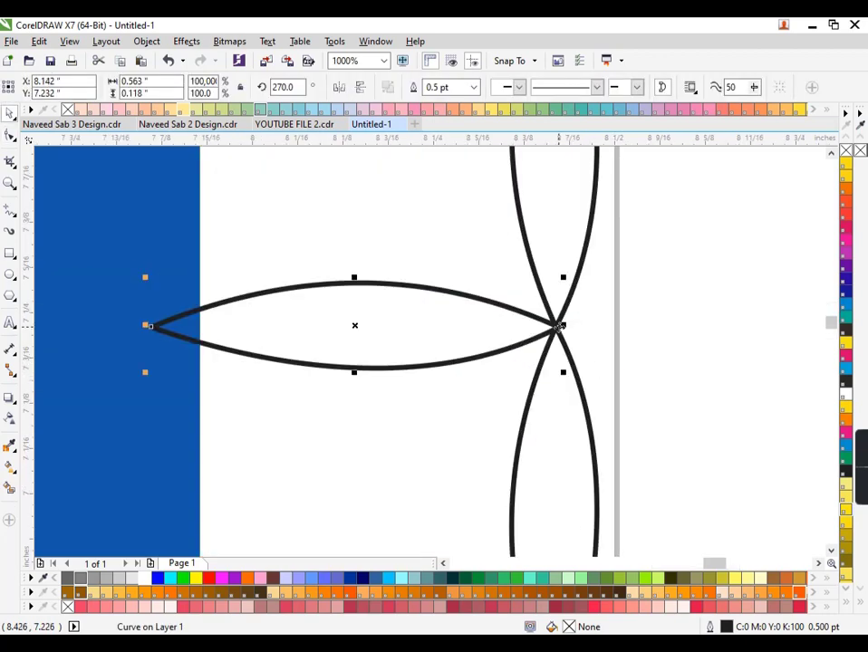
scroll(544, 326, up, 2)
drag(544, 324, 537, 319)
scroll(560, 359, down, 2)
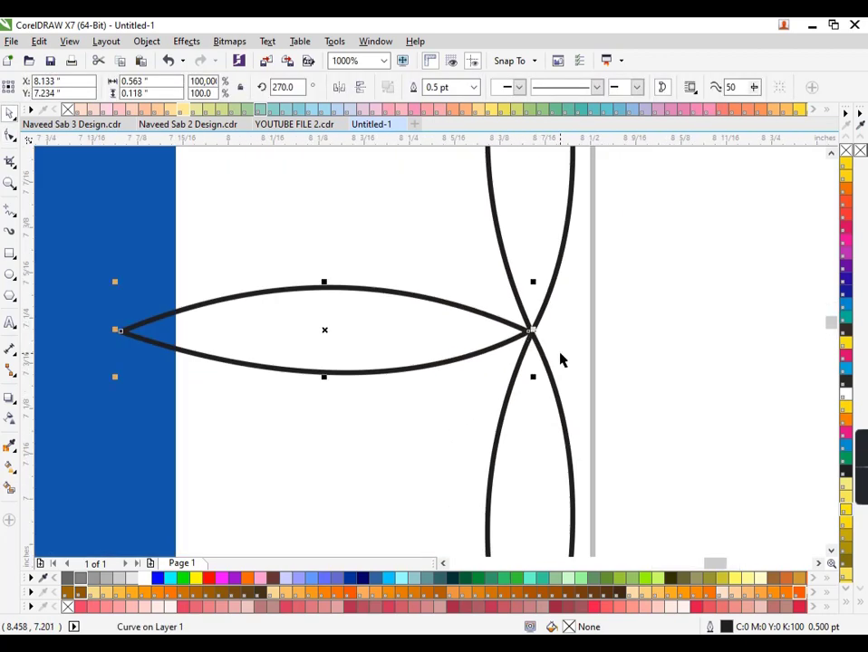
drag(114, 331, 603, 361)
- Group the four leaves into one star and shrink it to about 0.224 inch
scroll(523, 368, down, 2)
click(684, 335)
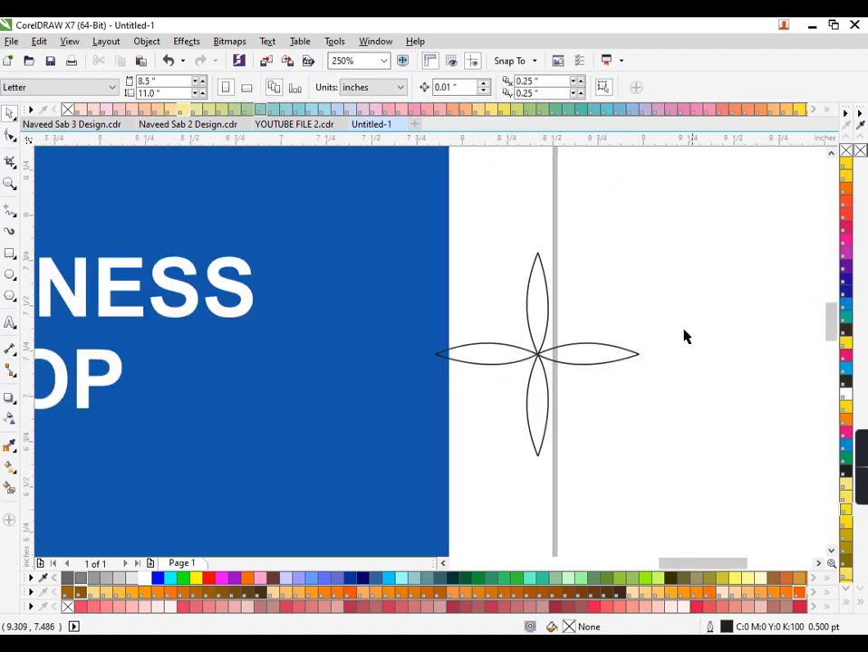
drag(705, 239, 389, 487)
key(ctrl+g)
mouse_move(643, 459)
mouse_down()
mouse_move(537, 376)
mouse_move(488, 359)
mouse_up()
scroll(537, 354, down, 2)
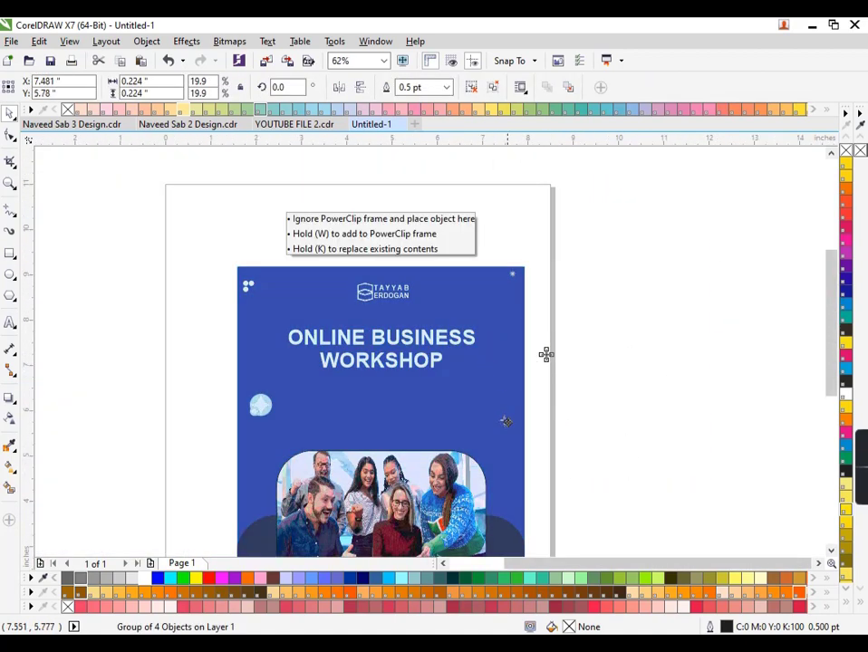
- Place the star on the blue flyer, enlarge it, and remove its outline
drag(545, 354, 506, 421)
scroll(504, 408, up, 2)
drag(478, 381, 444, 348)
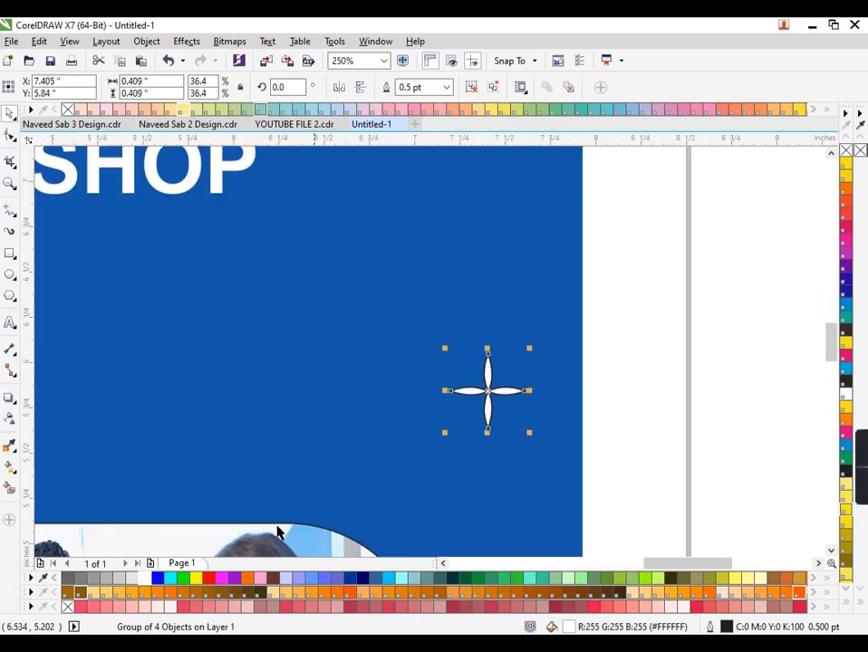
right_click(69, 608)
drag(490, 388, 475, 388)
- Add a slightly smaller copy of the star overlapping it down-right
click(634, 399)
scroll(655, 364, down, 1)
scroll(638, 382, up, 2)
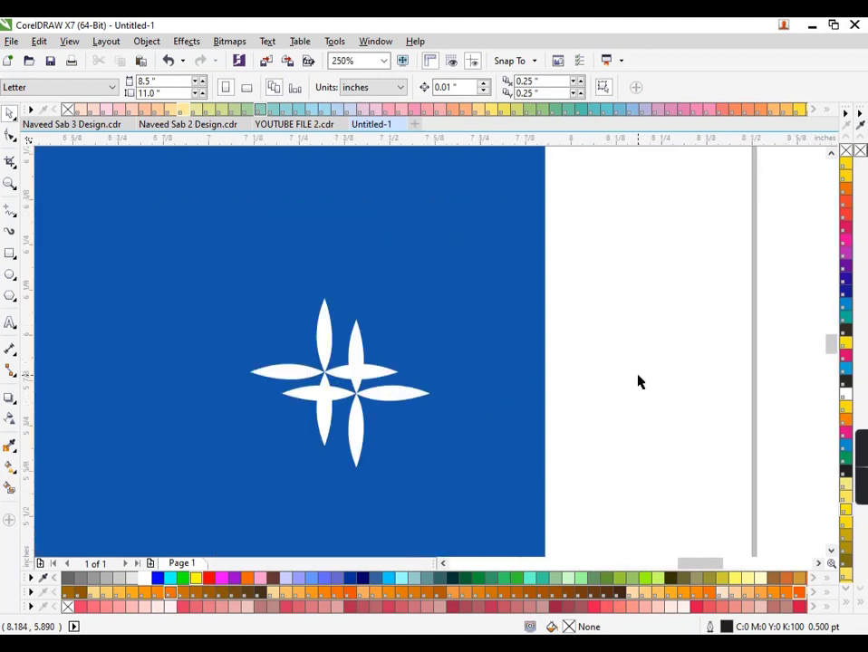
drag(620, 291, 310, 500)
click(369, 376)
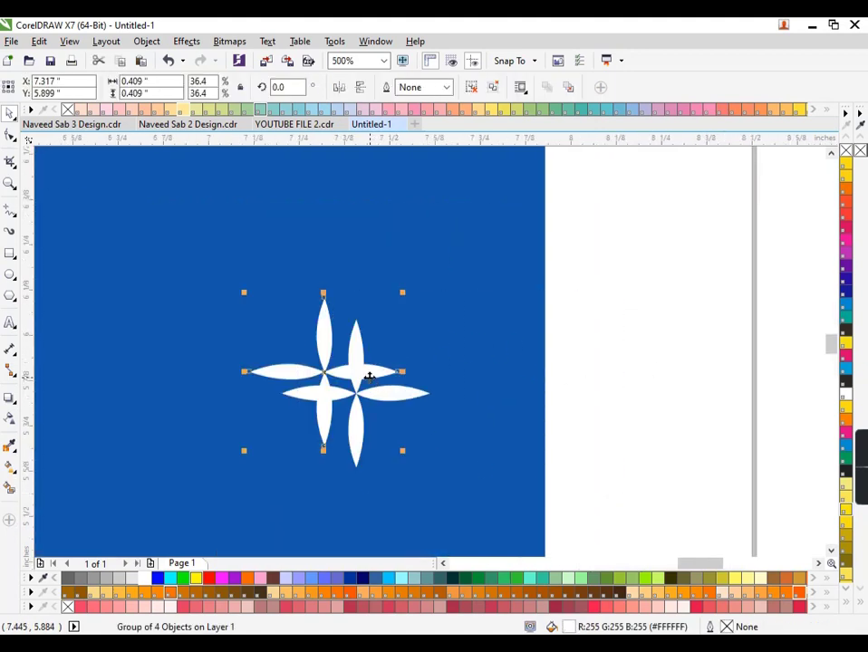
drag(328, 371, 408, 450)
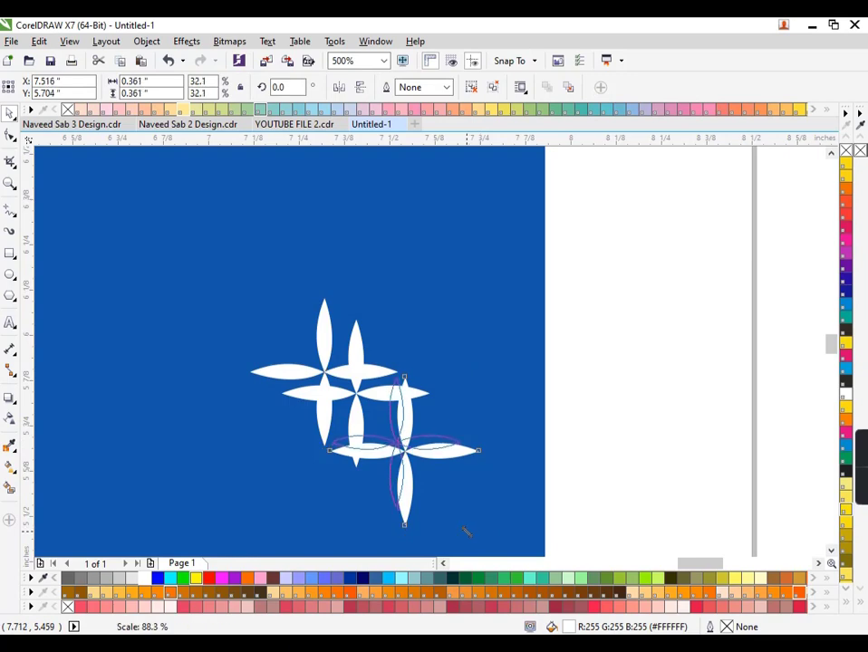
drag(481, 534, 464, 533)
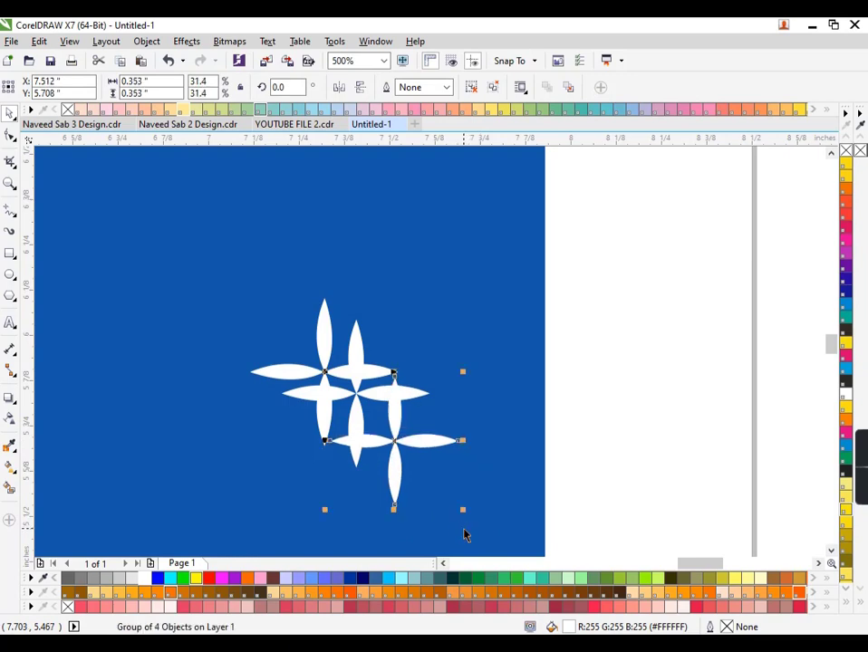
drag(409, 453, 418, 415)
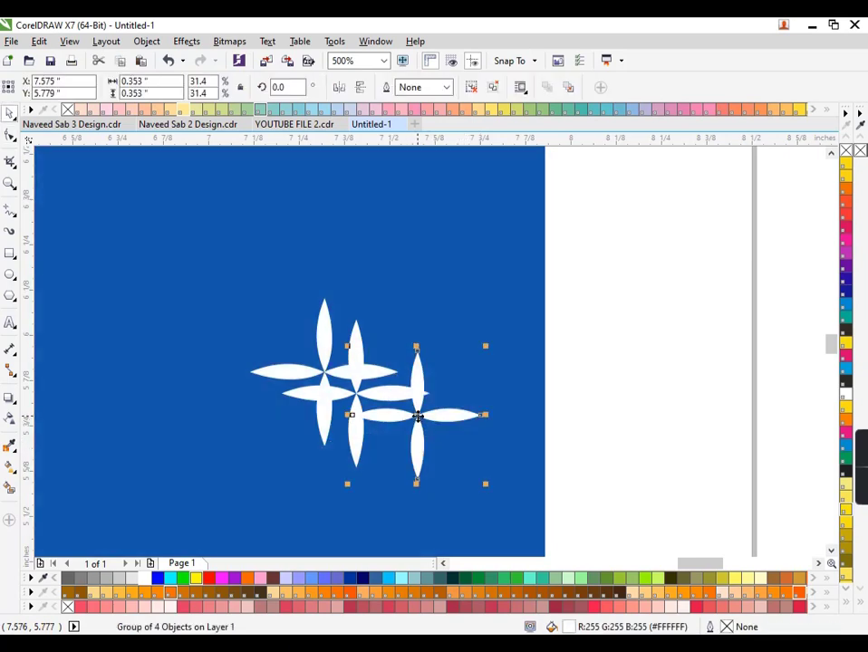
scroll(412, 415, down, 4)
click(530, 348)
drag(363, 371, 446, 458)
- Group the two overlapping stars into one sparkle cluster
key(ctrl+g)
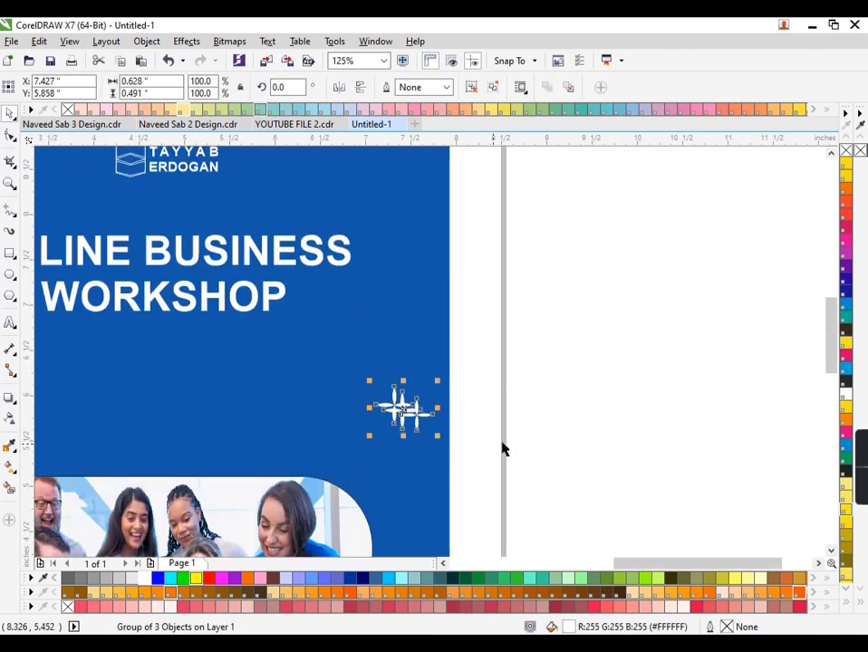
scroll(622, 441, down, 3)
scroll(291, 402, up, 3)
scroll(291, 401, down, 3)
scroll(338, 415, up, 4)
- Draw a white rectangle about 0.169 by 0.103 inch with no outline
key(F6)
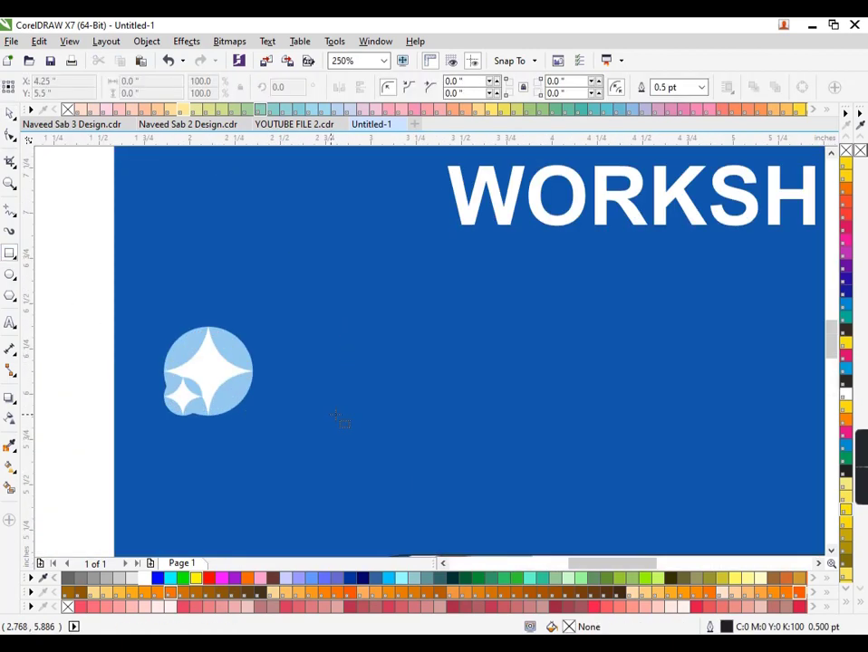
drag(432, 451, 535, 482)
scroll(541, 481, up, 3)
key(space)
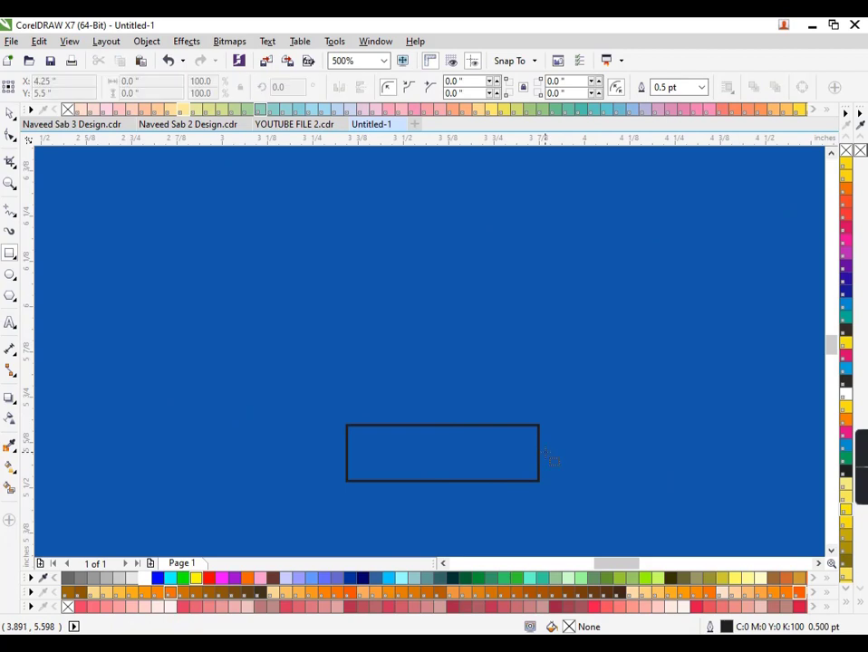
click(554, 458)
drag(561, 439, 426, 439)
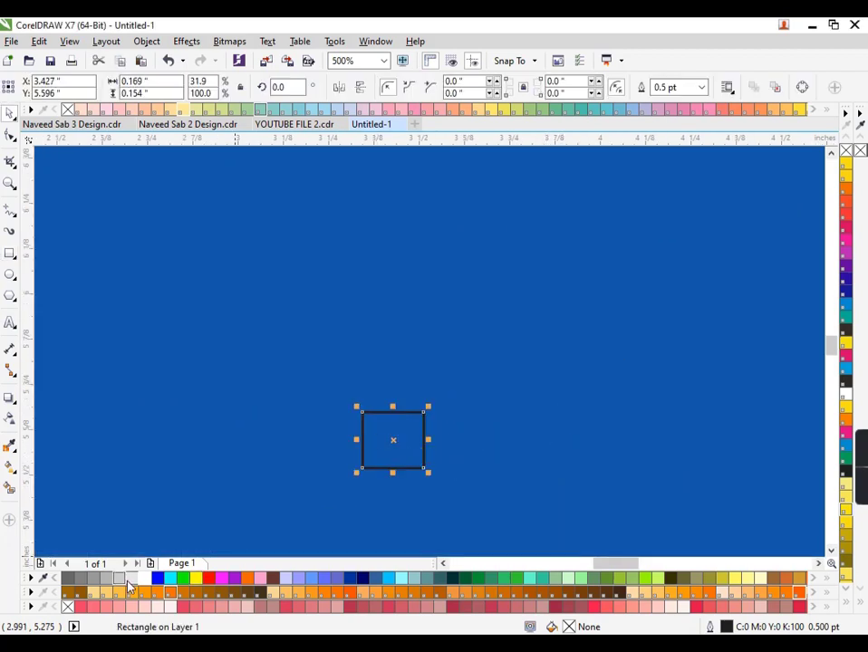
click(131, 580)
scroll(402, 464, up, 2)
drag(388, 472, 389, 434)
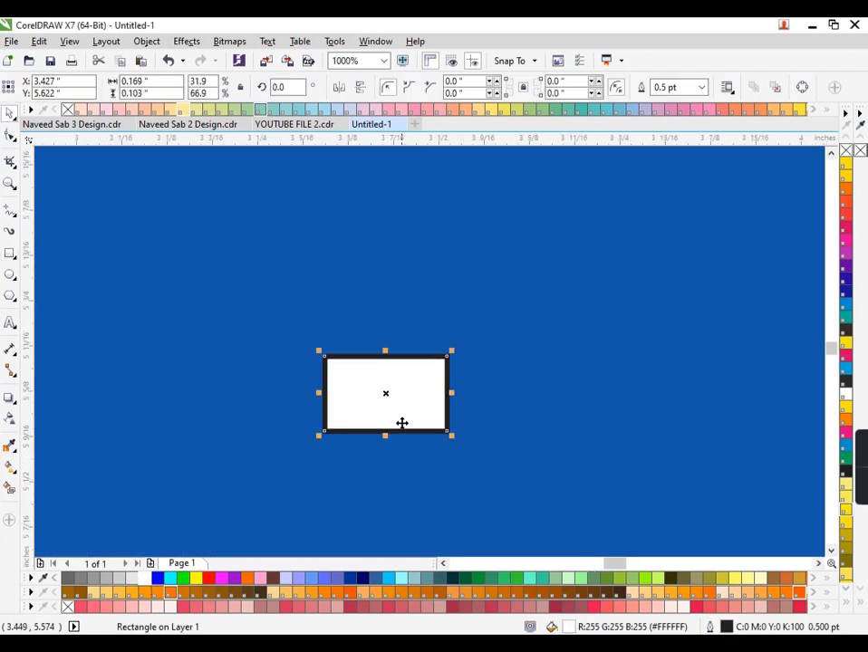
right_click(68, 606)
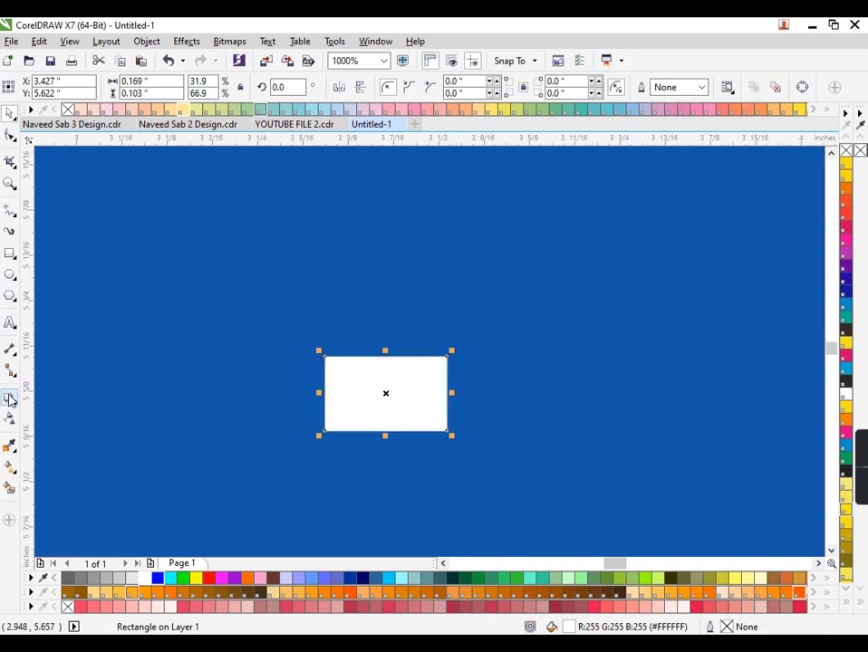
- Shorten the rectangle and give it a white-to-blue linear gradient fade
mouse_move(387, 435)
mouse_down()
mouse_move(387, 420)
mouse_move(451, 386)
mouse_up()
click(9, 450)
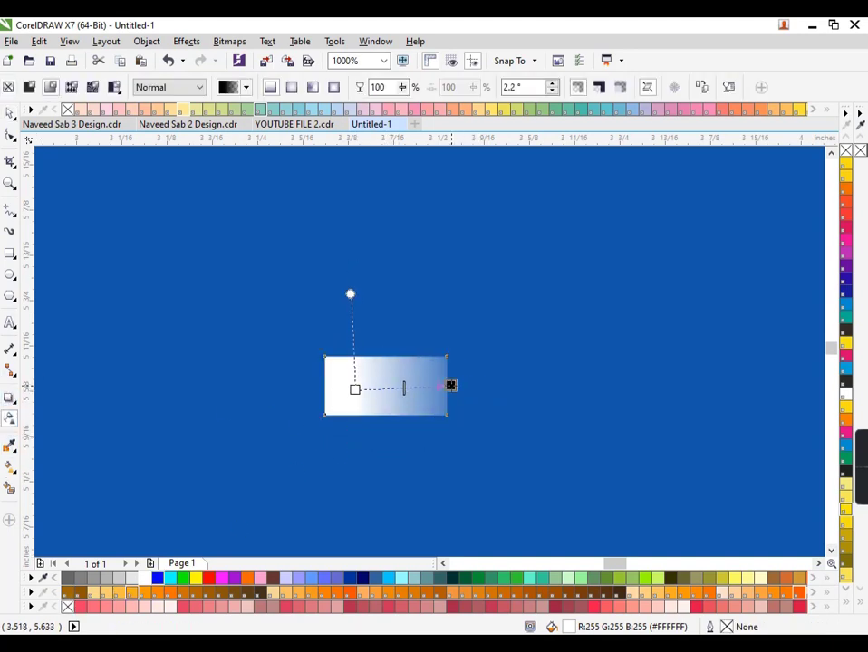
key(space)
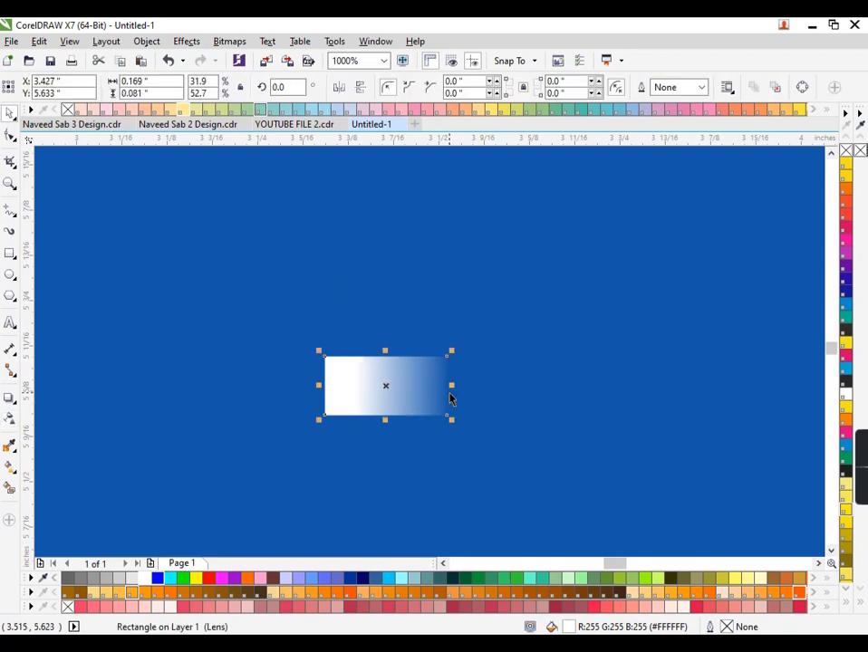
- Copy and mirror the bars repeatedly to the right to build the dash rows
drag(381, 407, 538, 410)
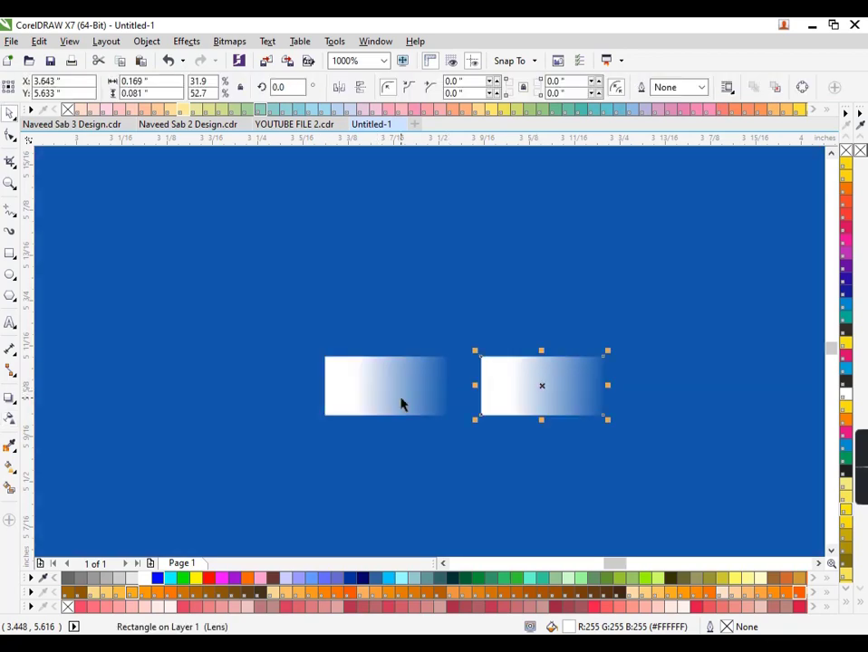
shift+click(402, 403)
scroll(401, 403, down, 2)
drag(354, 397, 535, 420)
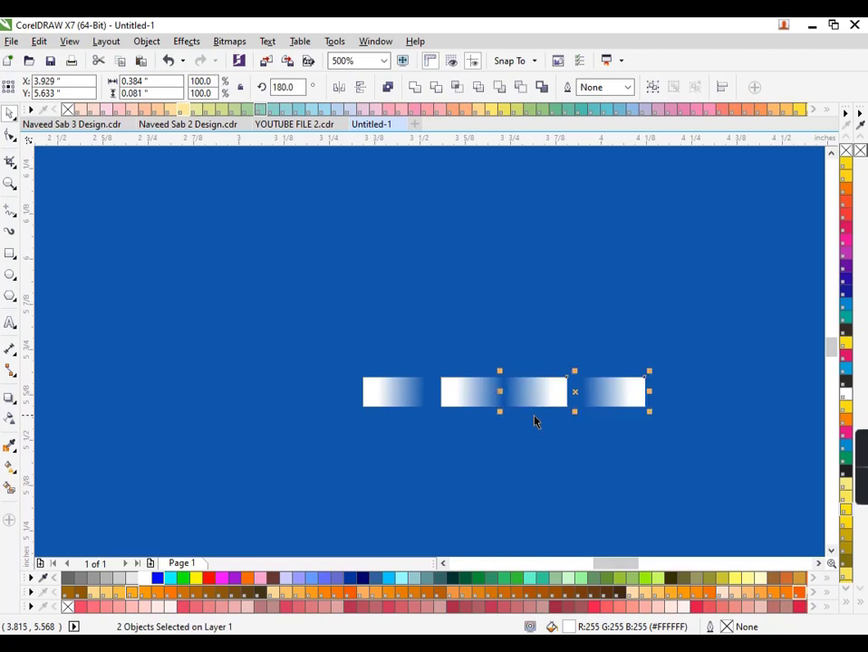
key(Right)
key(Right)
key(Right)
scroll(537, 420, down, 2)
shift+click(477, 395)
shift+click(439, 392)
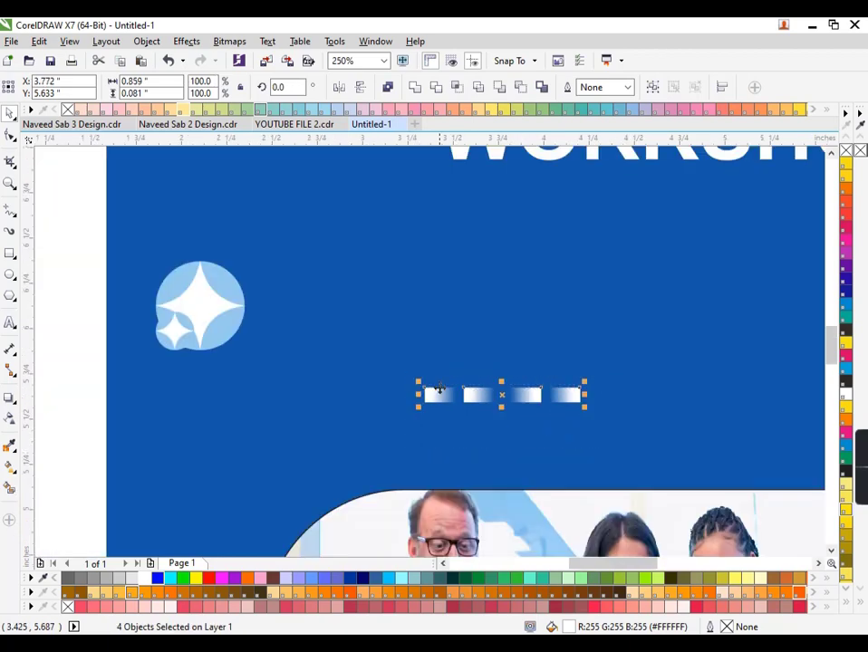
mouse_move(419, 395)
mouse_down()
mouse_move(668, 424)
mouse_move(485, 374)
mouse_move(681, 422)
mouse_up()
- Narrow the dash rows to about 3.6 inches and shift them slightly left
scroll(669, 424, down, 2)
scroll(648, 420, down, 2)
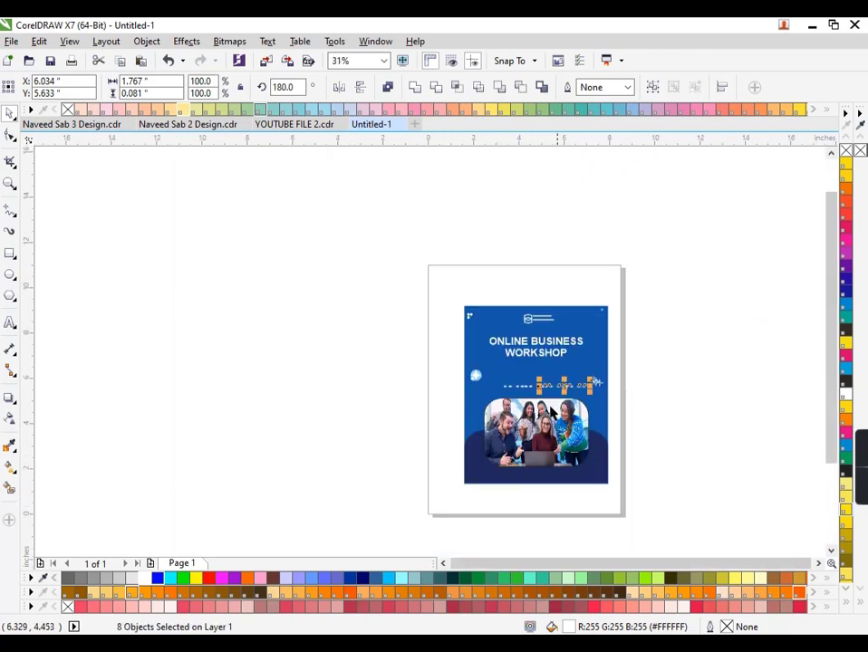
scroll(723, 373, up, 2)
drag(737, 364, 382, 315)
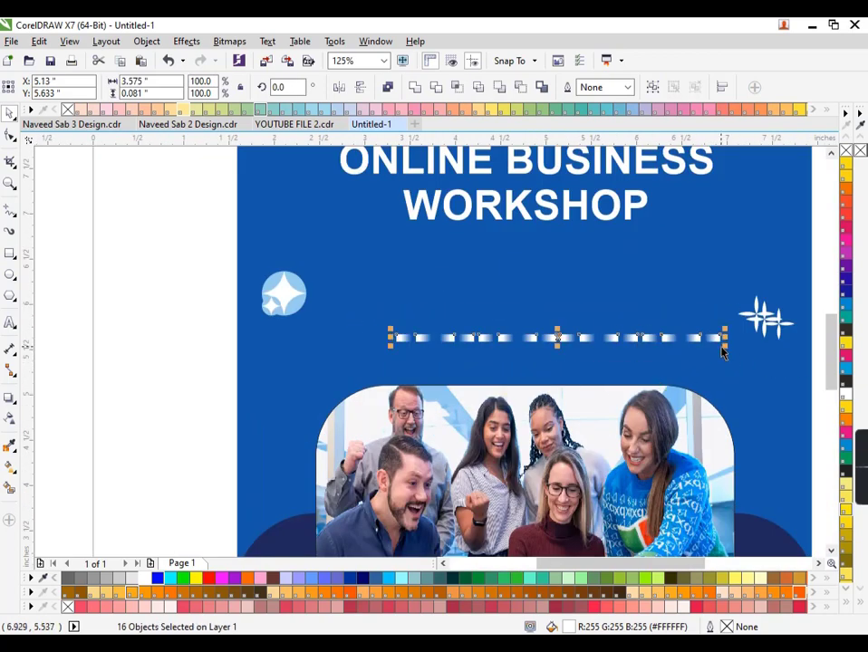
drag(723, 352, 706, 353)
drag(546, 340, 513, 328)
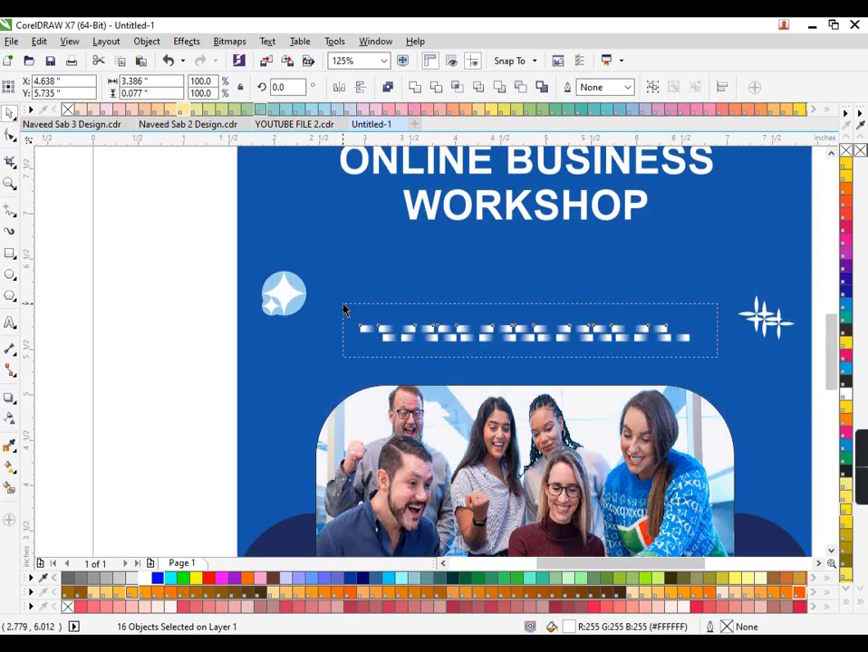
drag(343, 310, 343, 308)
- Duplicate the WORKSHOP text just below the title
scroll(565, 393, down, 2)
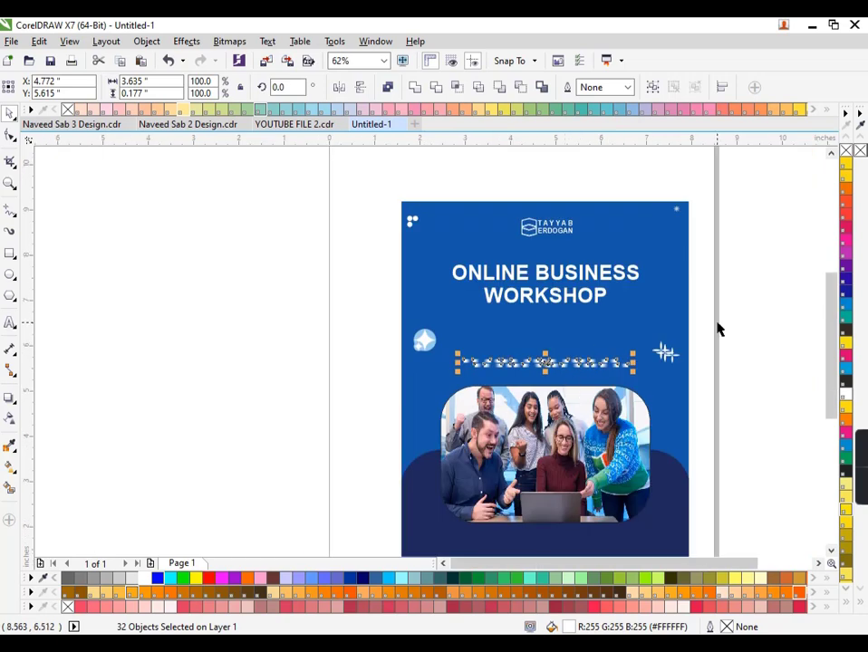
click(534, 298)
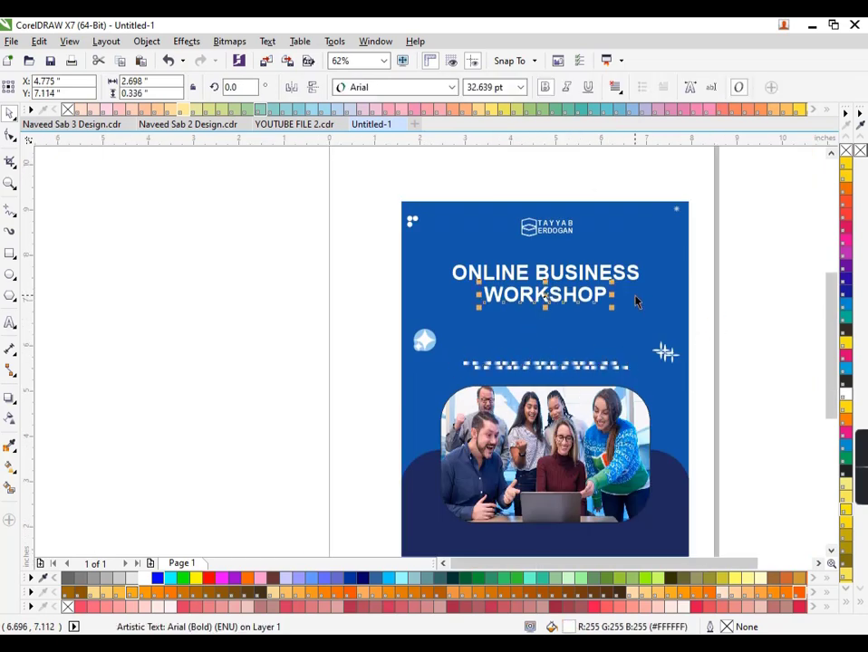
shift+click(544, 272)
click(727, 314)
scroll(541, 325, up, 2)
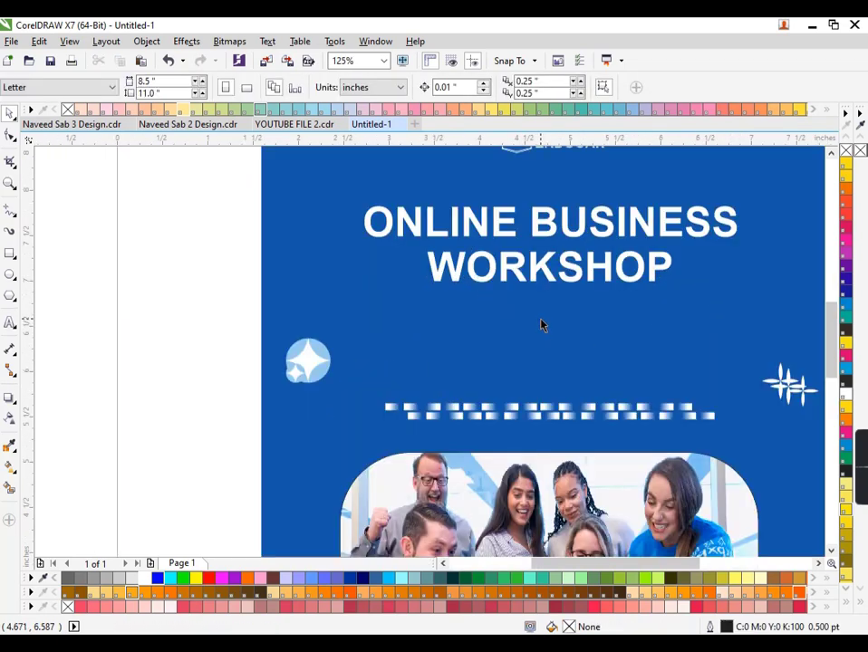
click(11, 326)
drag(482, 277, 482, 331)
double_click(647, 322)
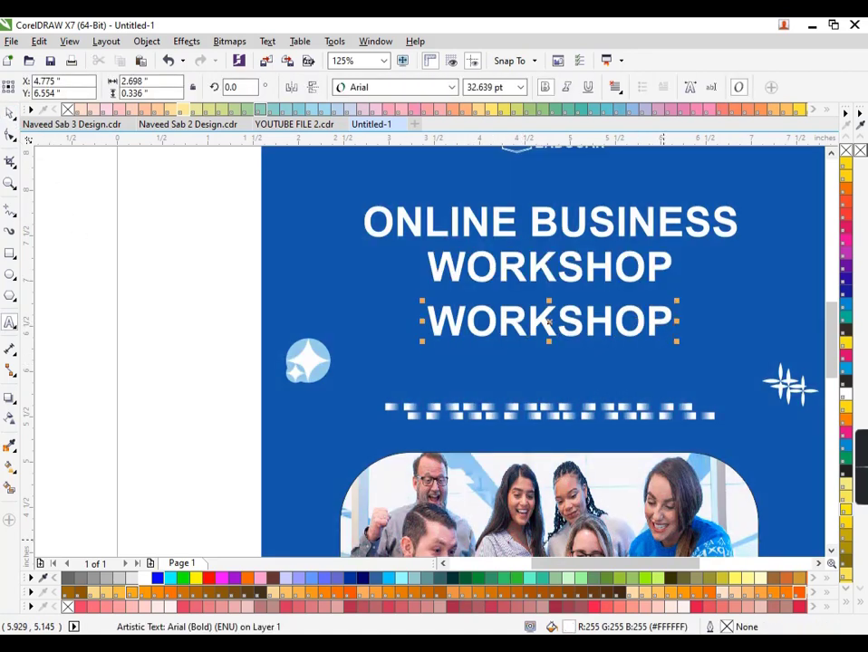
key(ctrl+space)
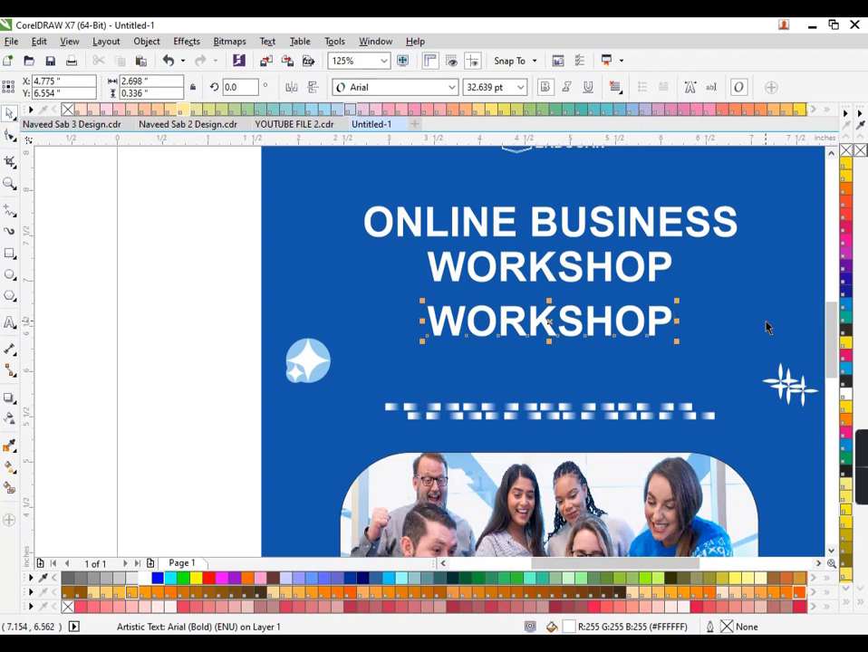
- Change the copy to 'START 01 SEP TO', shrink it to about 10 pt, fill pale blue
double_click(548, 335)
text(START 0)
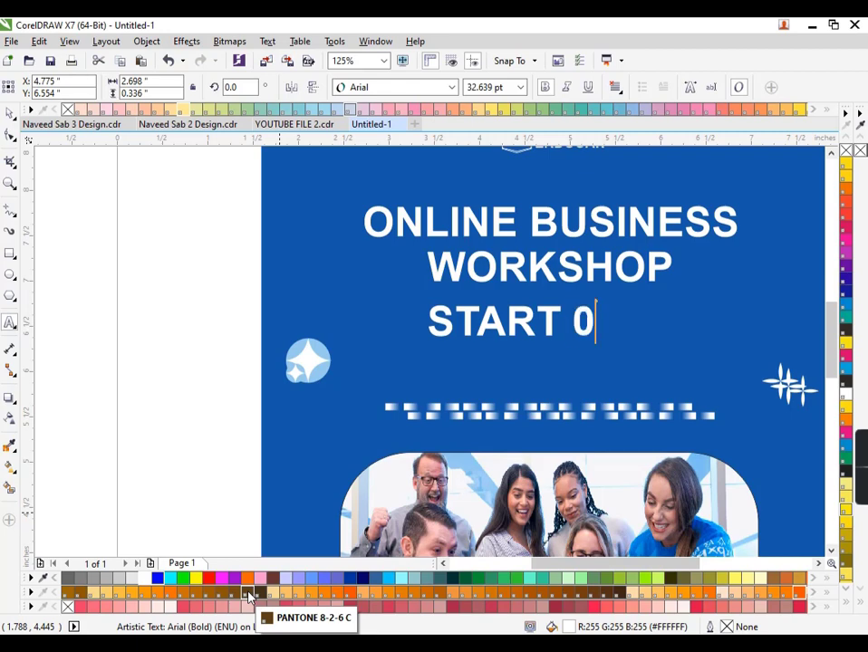
text(1 SEP)
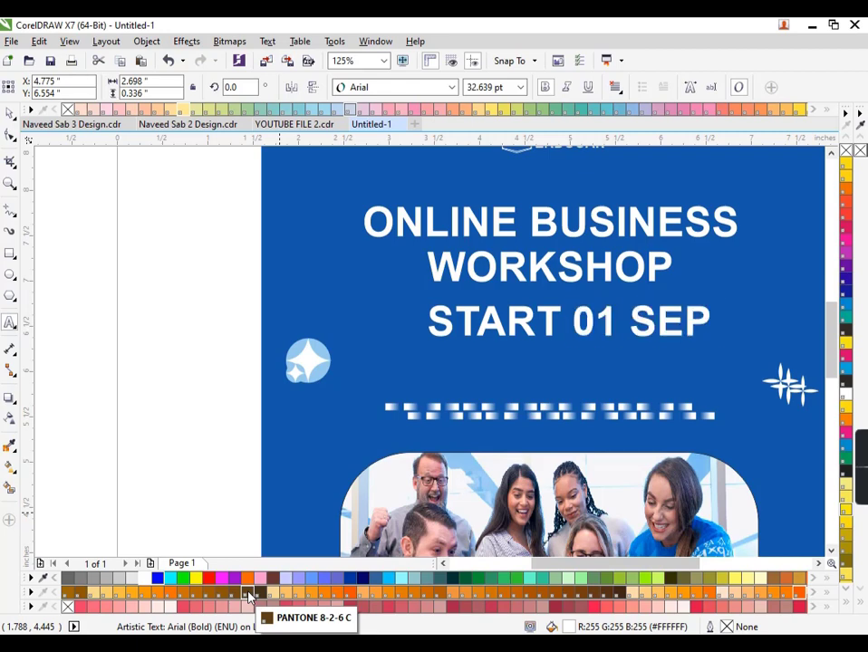
text( TO 2 5D)
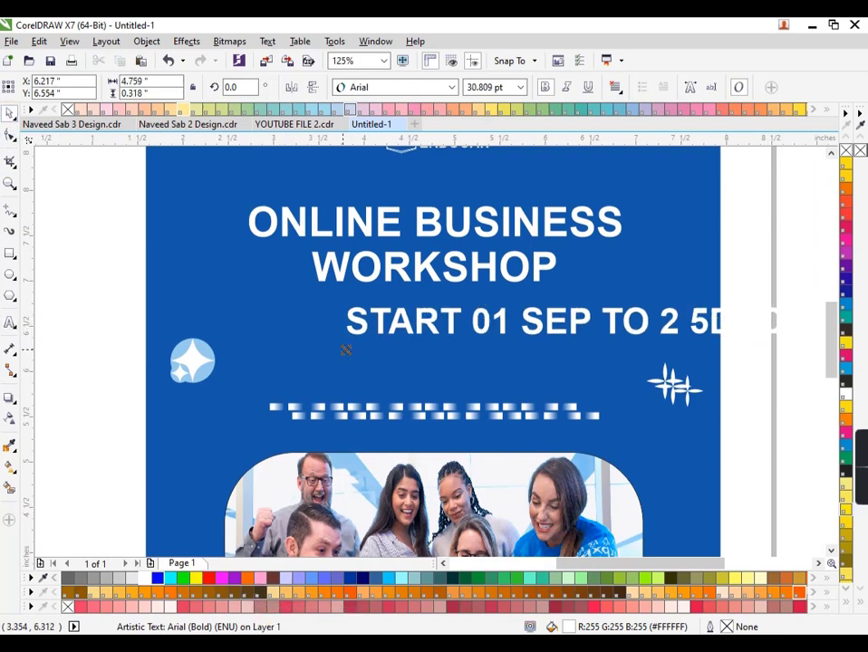
drag(305, 345, 517, 354)
mouse_move(569, 322)
mouse_down()
mouse_move(425, 296)
mouse_move(434, 304)
mouse_up()
drag(555, 327, 529, 314)
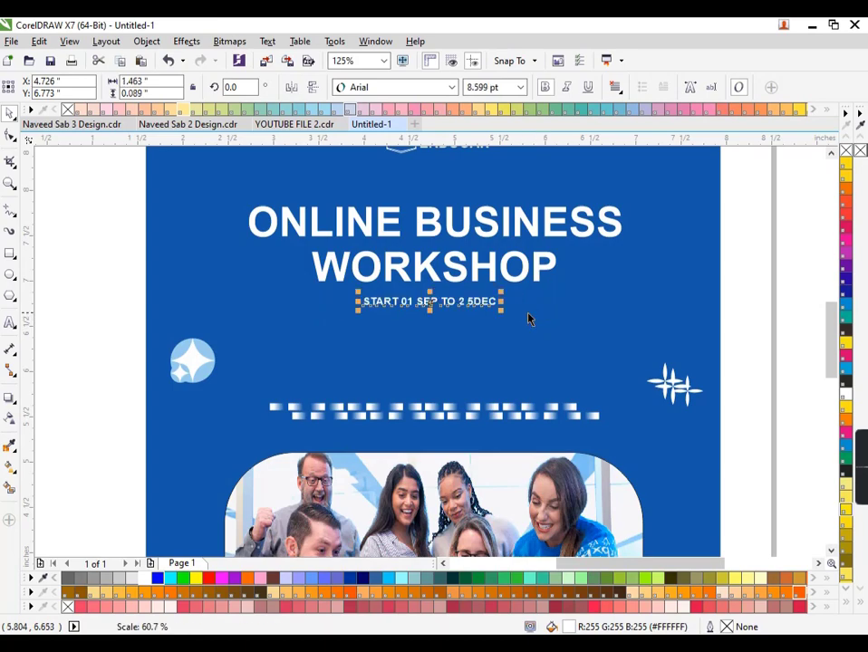
scroll(528, 313, down, 3)
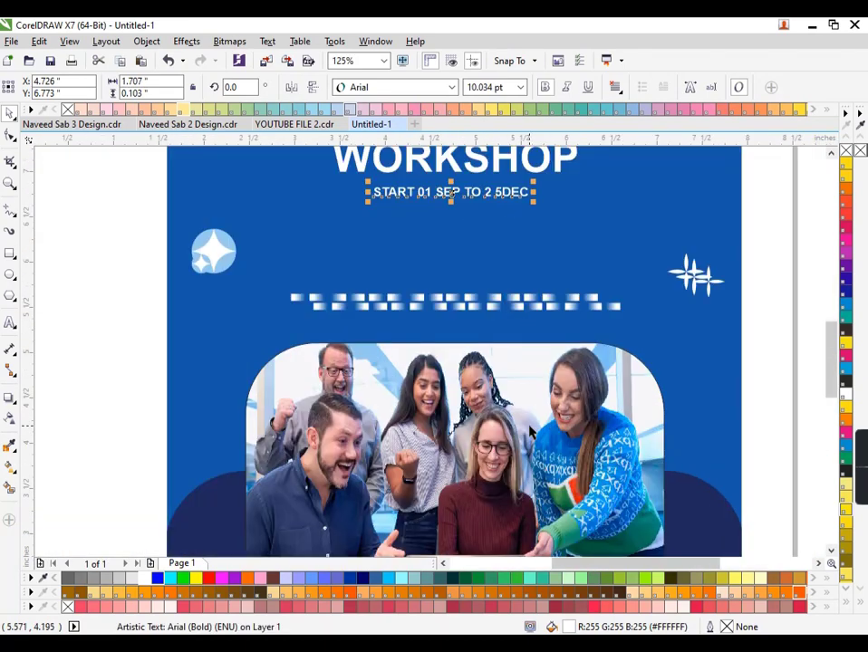
click(622, 356)
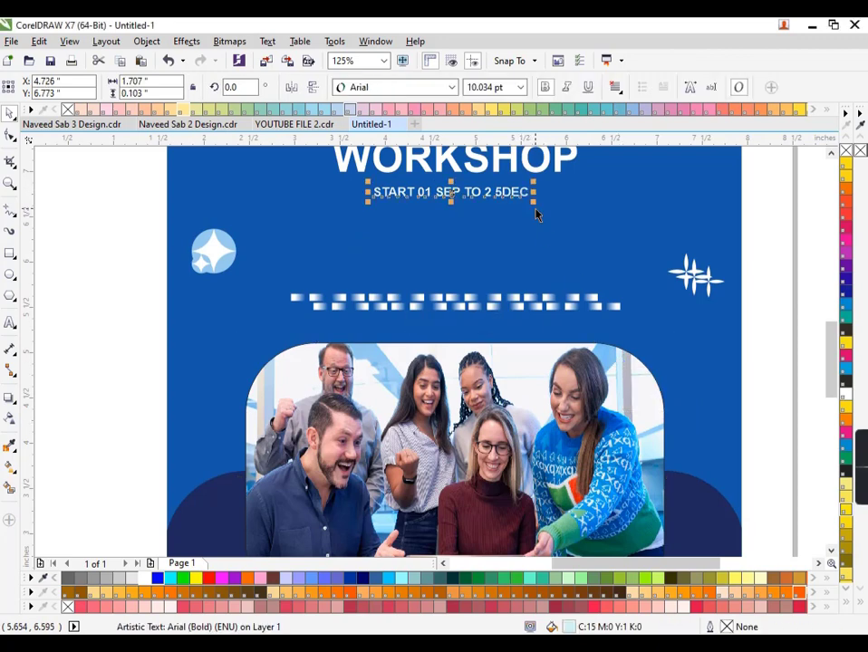
scroll(504, 269, down, 1)
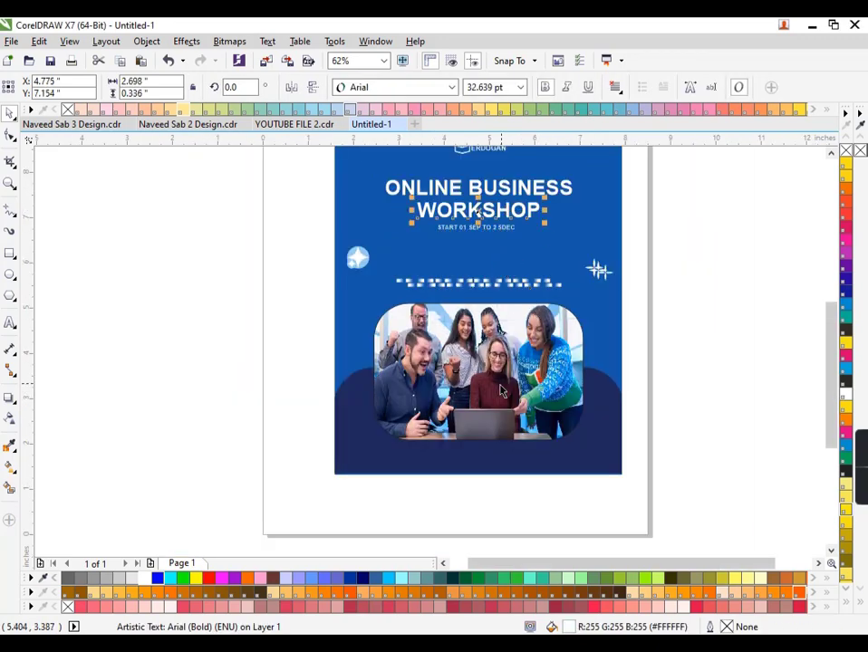
- Recolour WORKSHOP with a peach tone sampled by the eyedropper
click(507, 399)
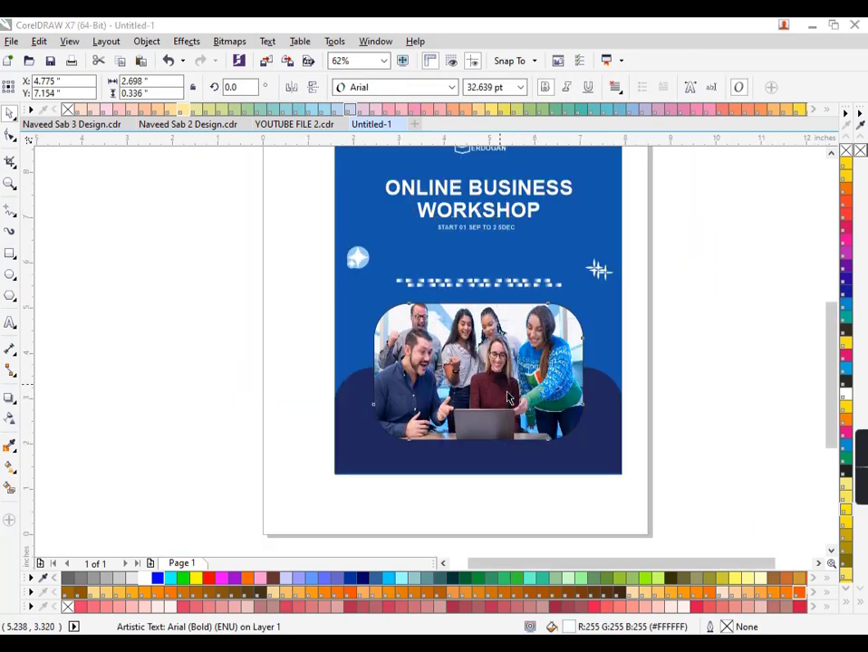
scroll(511, 187, up, 2)
scroll(582, 201, down, 1)
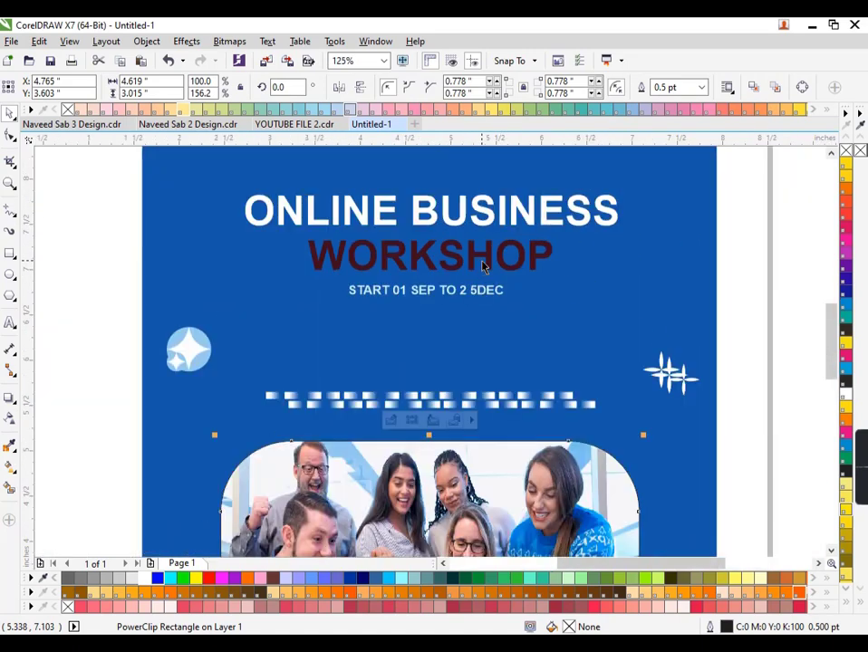
scroll(576, 296, down, 1)
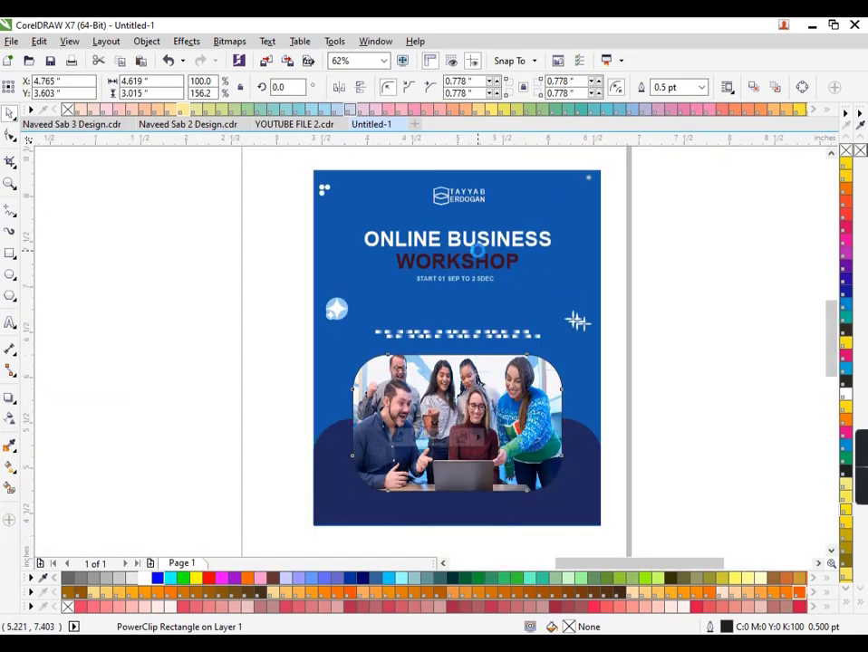
click(474, 259)
scroll(474, 259, up, 1)
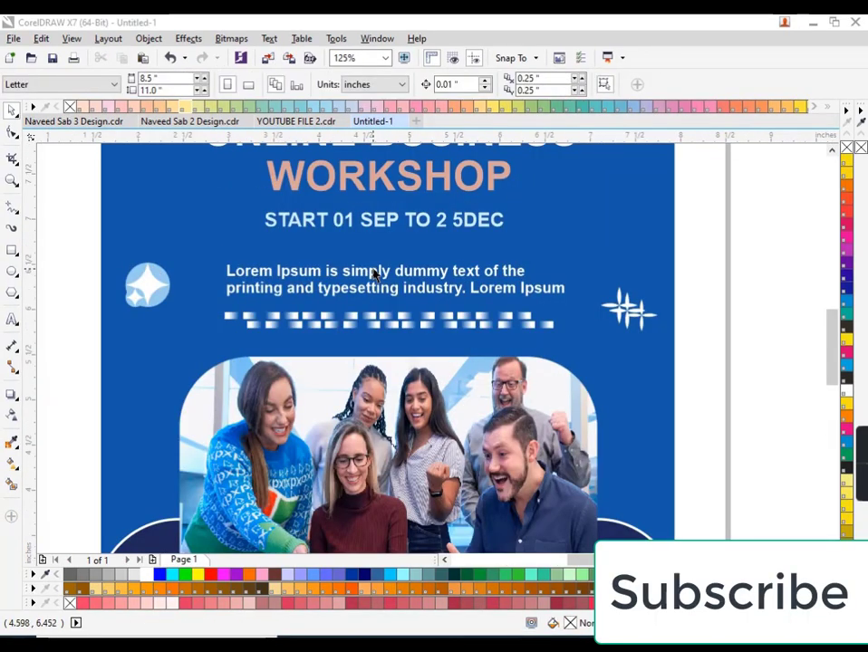
- Nudge the Lorem Ipsum paragraph slightly upward above the white dash rows
click(371, 274)
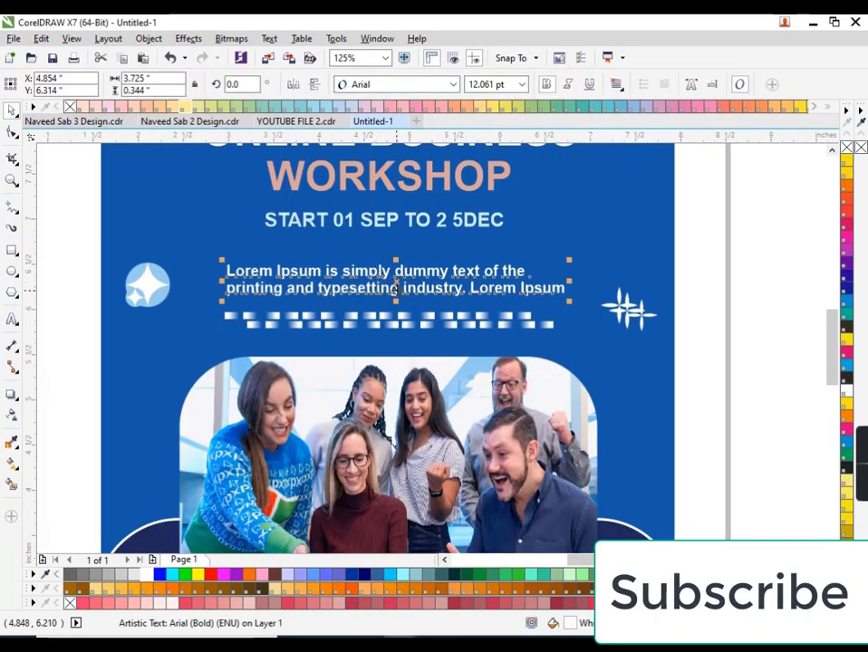
drag(394, 288, 395, 276)
scroll(334, 385, down, 1)
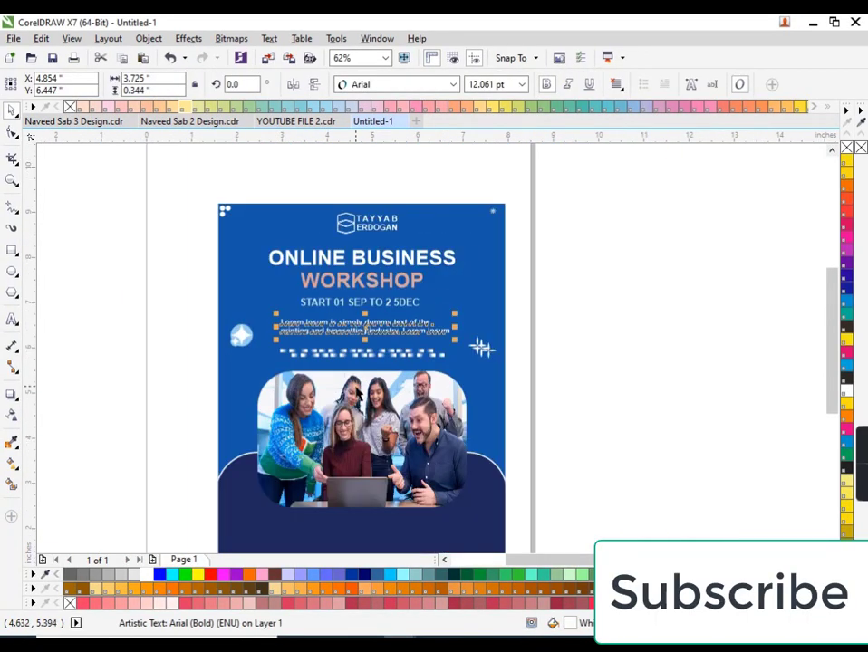
scroll(330, 408, up, 2)
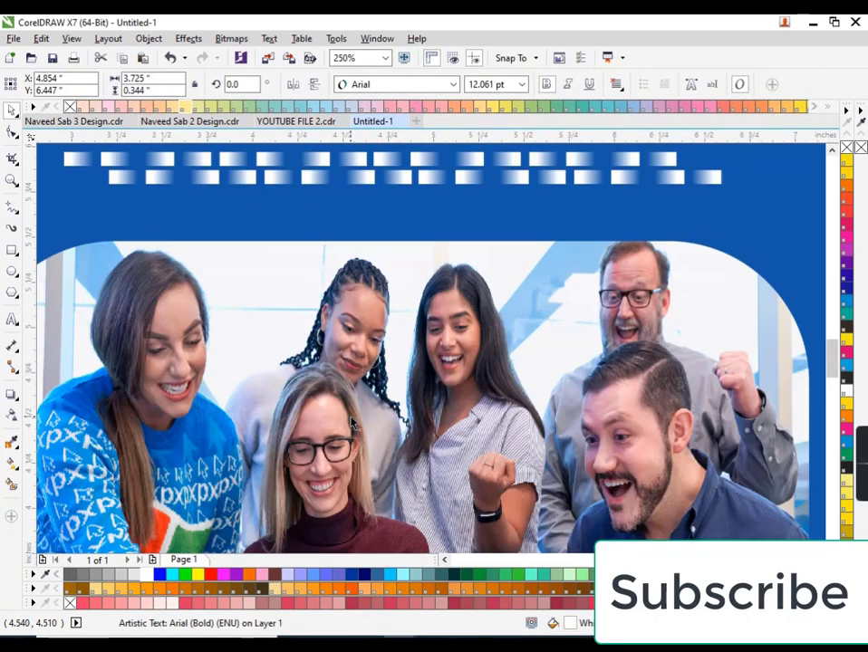
click(324, 408)
scroll(426, 395, down, 2)
click(416, 328)
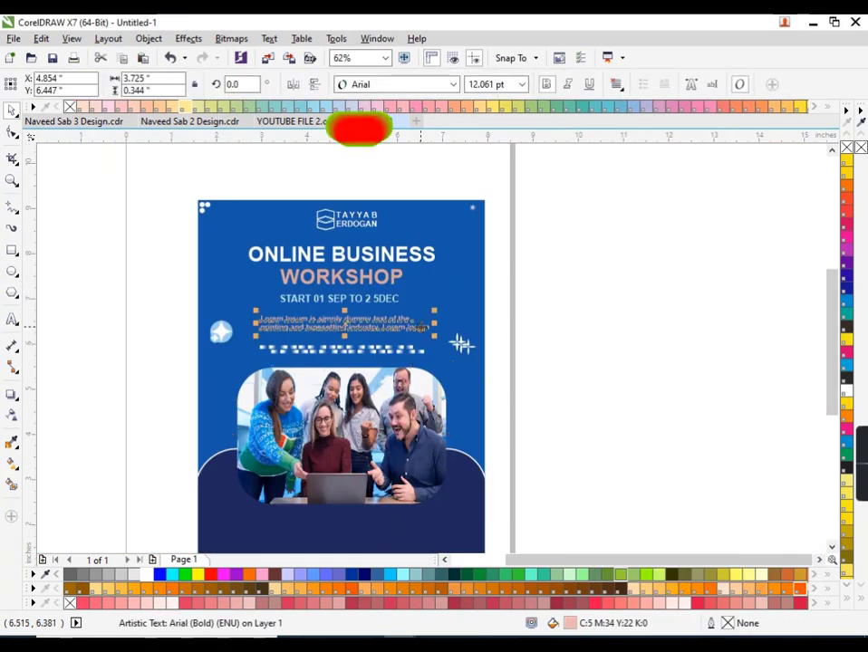
scroll(457, 376, up, 1)
drag(458, 373, 107, 318)
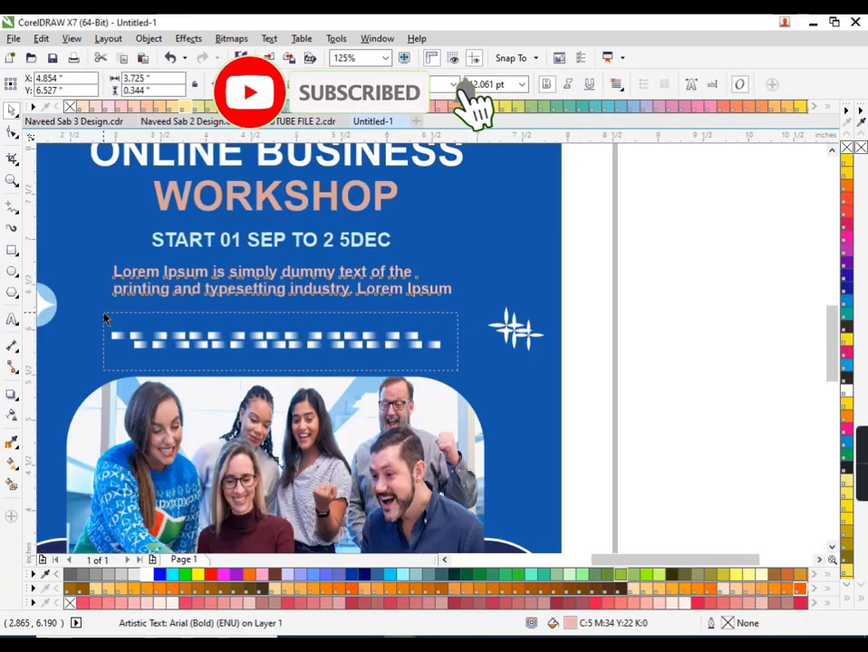
scroll(227, 331, down, 1)
click(262, 360)
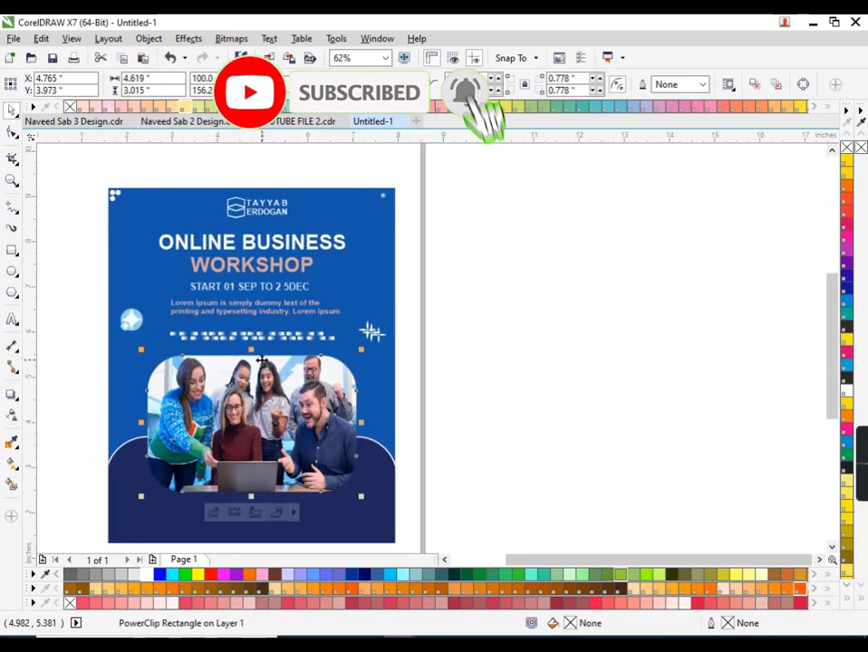
- Place a copy of the sparkle cluster to the right of WORKSHOP
click(471, 381)
scroll(471, 382, down, 1)
key(shift+F4)
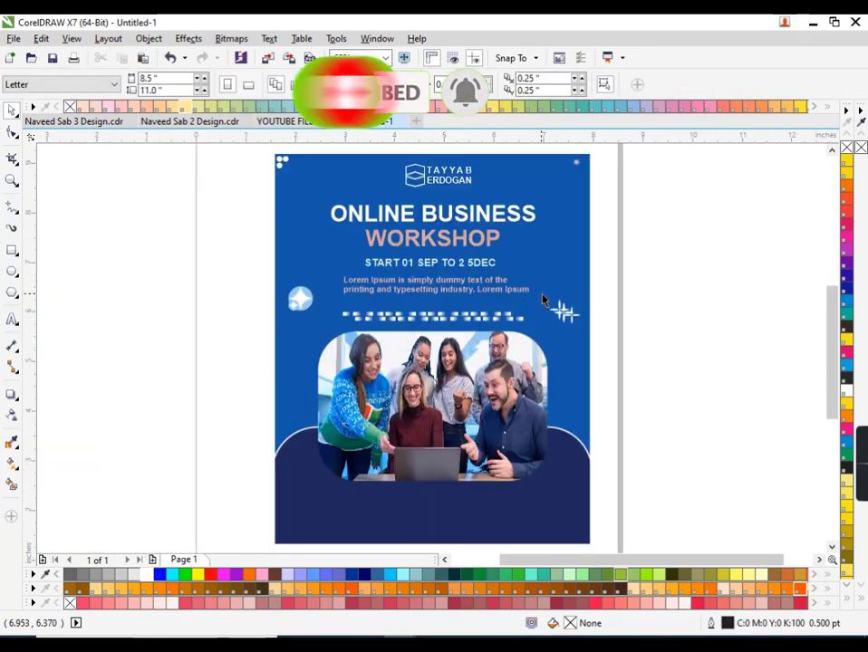
drag(577, 323, 570, 270)
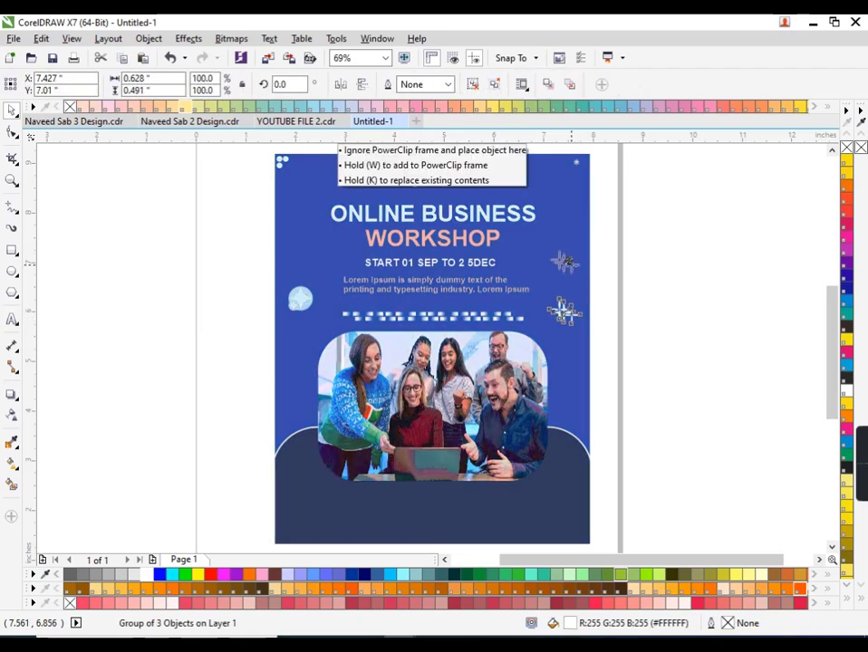
key(Escape)
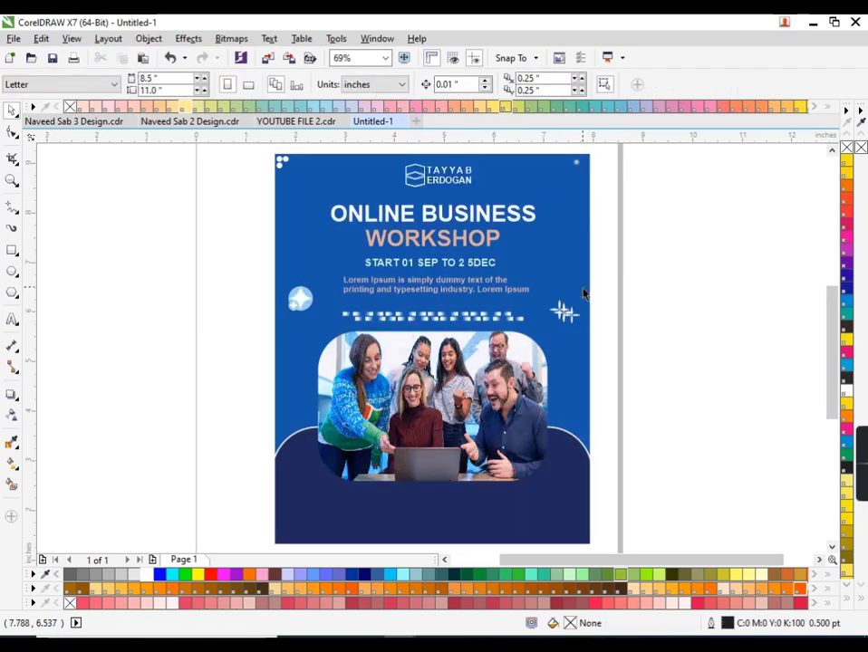
drag(565, 311, 570, 189)
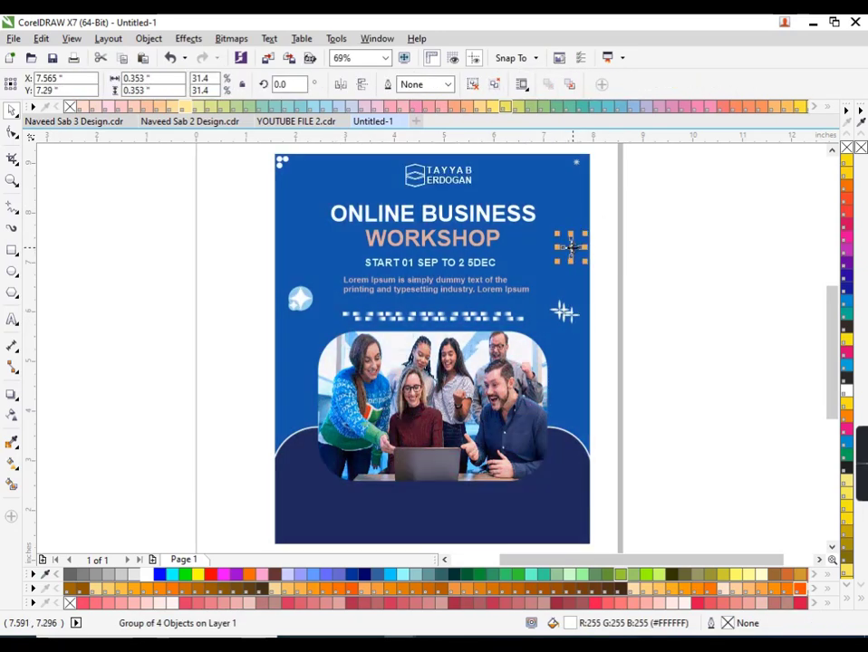
drag(571, 244, 571, 244)
- Place another sparkle copy to the left of WORKSHOP
scroll(570, 245, up, 3)
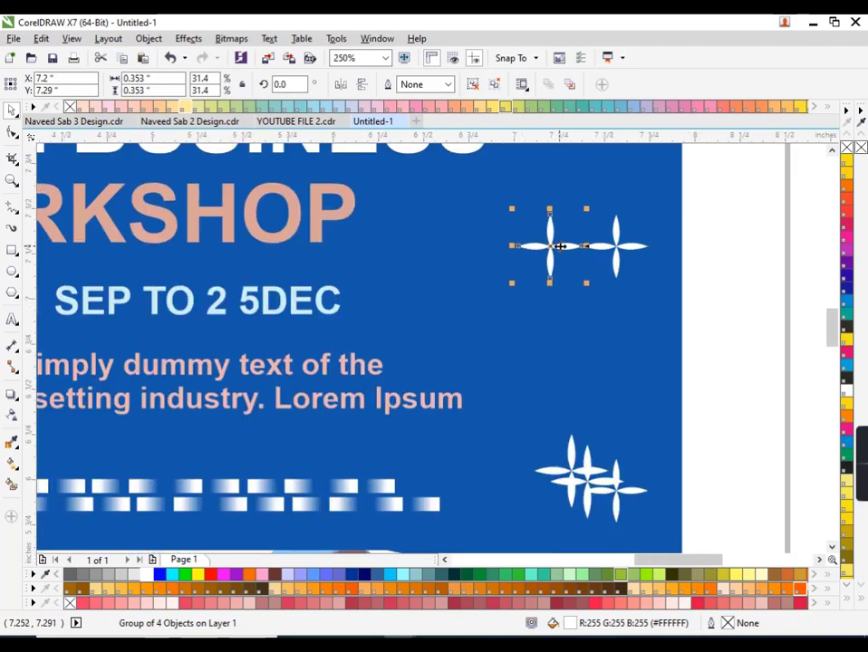
click(690, 278)
scroll(690, 278, down, 2)
drag(659, 260, 189, 257)
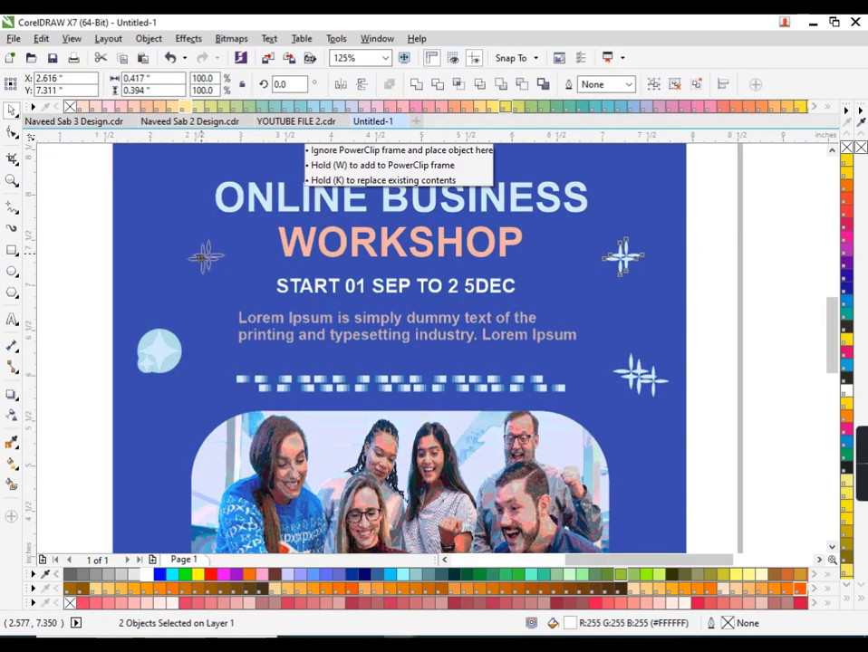
scroll(544, 296, down, 1)
- Import the city-and-bridge photo from the Downloads folder into the design
click(544, 297)
scroll(596, 329, up, 1)
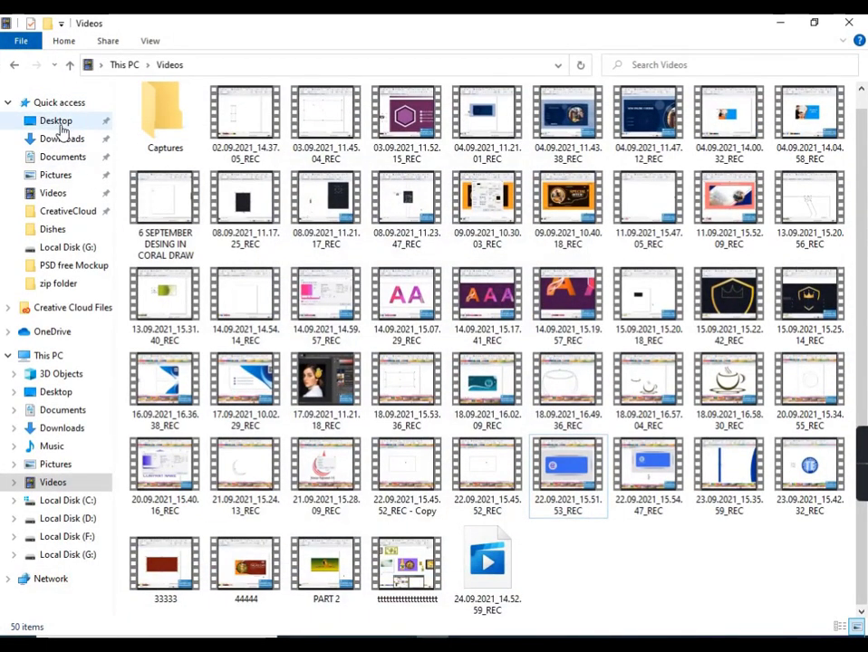
click(62, 137)
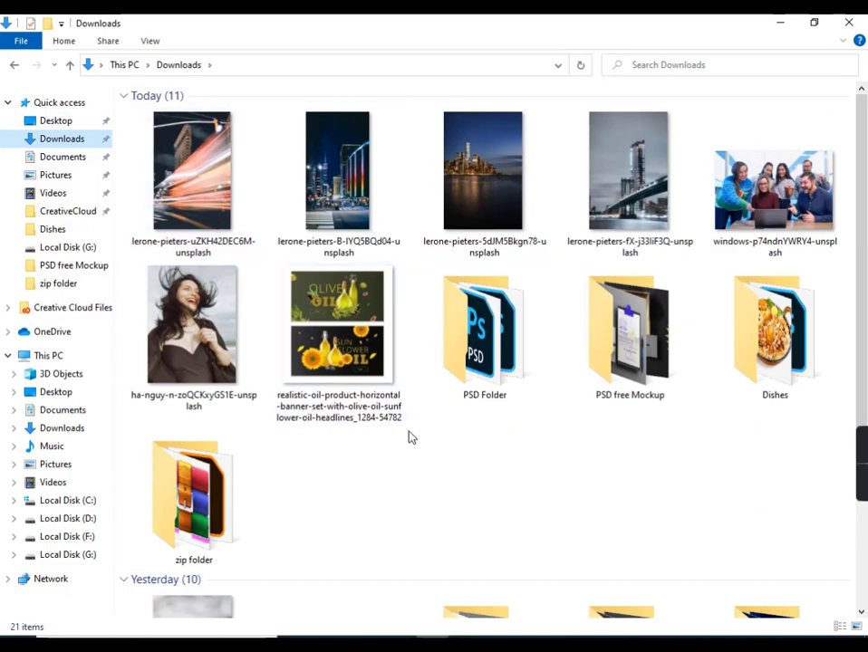
mouse_move(628, 172)
mouse_down()
mouse_move(455, 573)
mouse_move(226, 364)
mouse_up()
- Shrink the imported bridge photo on the page
scroll(226, 364, down, 10)
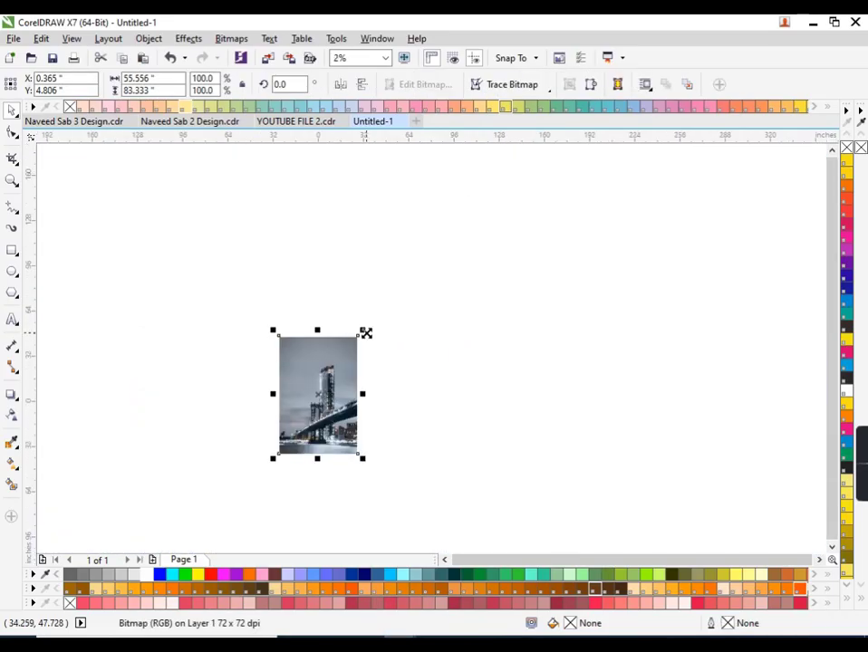
drag(364, 334, 328, 330)
scroll(311, 387, up, 10)
right_click(330, 290)
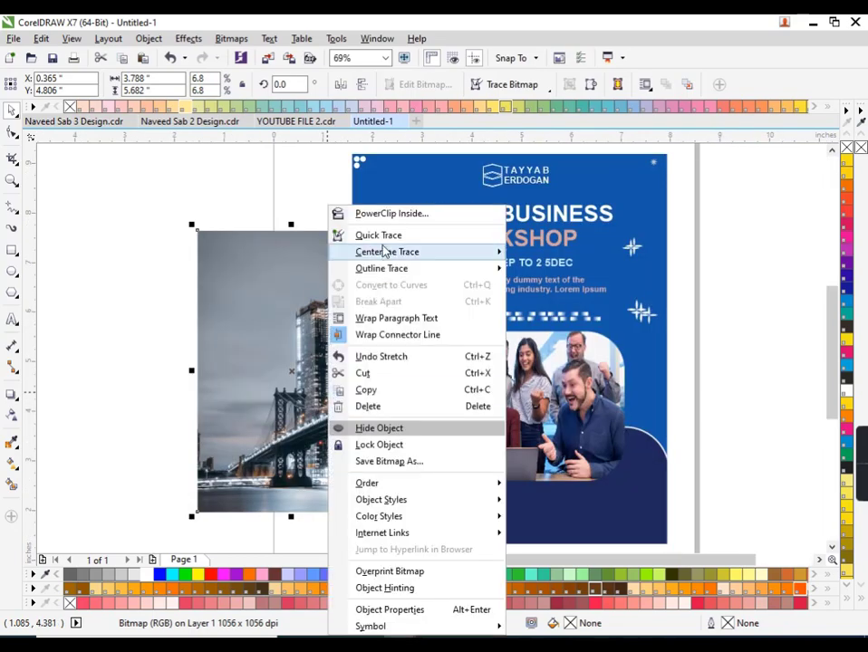
click(239, 288)
- Give the bridge photo a gradient transparency fade
click(11, 415)
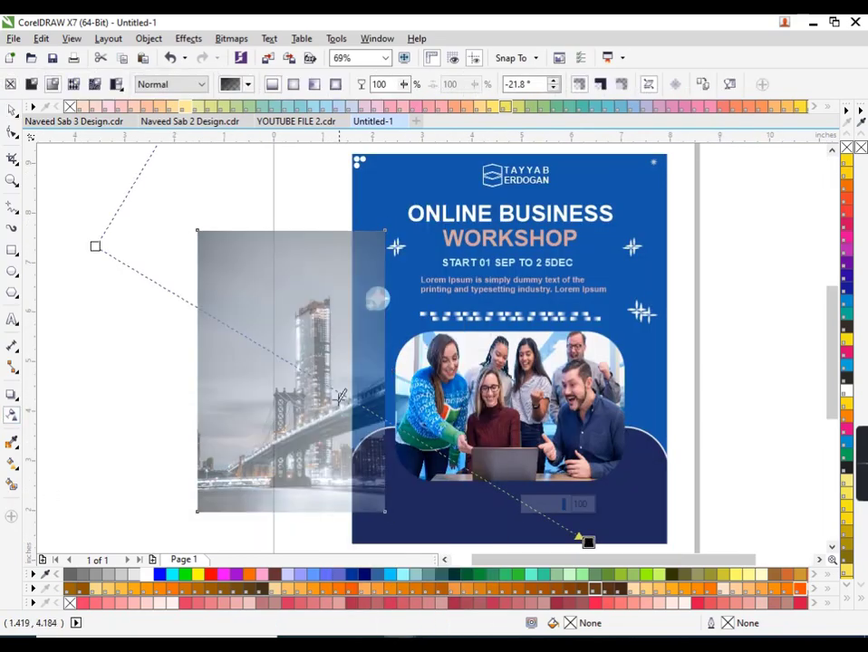
key(space)
key(space)
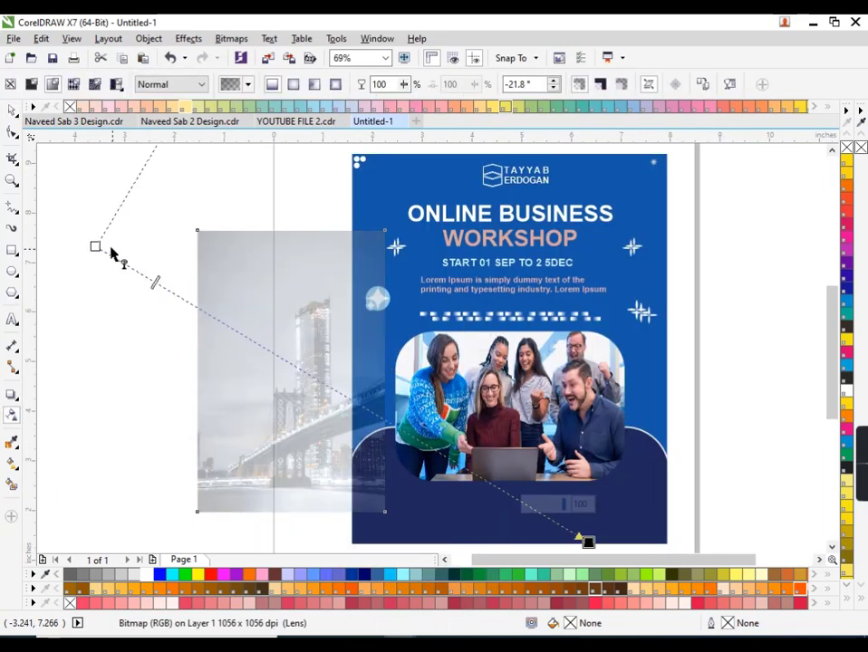
key(space)
right_click(248, 208)
click(310, 219)
click(362, 292)
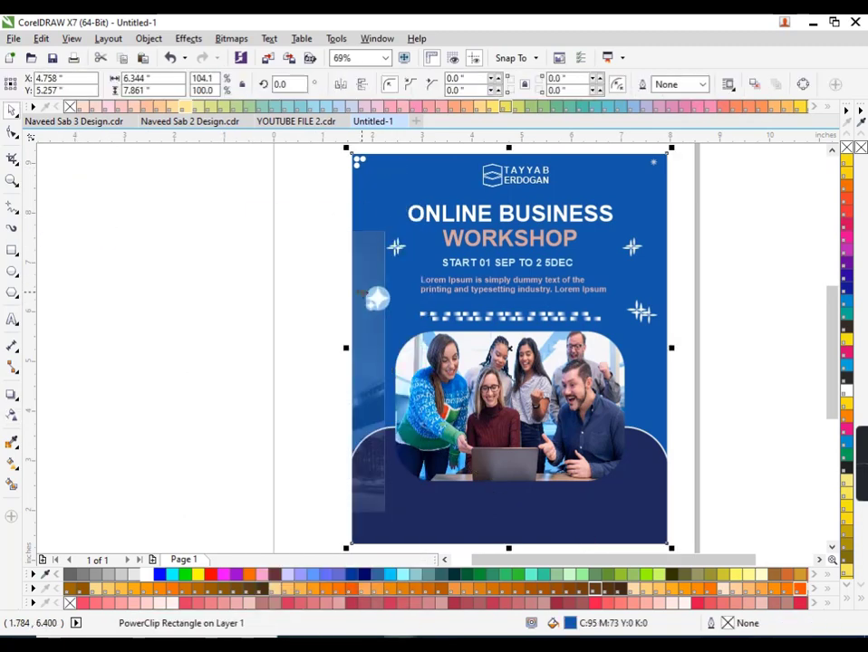
key(ctrl+z)
- Resize the faded photo to about 6.585 × 9.878 inches, aligned to the poster's top edge and covering its upper part
drag(300, 381, 374, 285)
scroll(362, 281, down, 2)
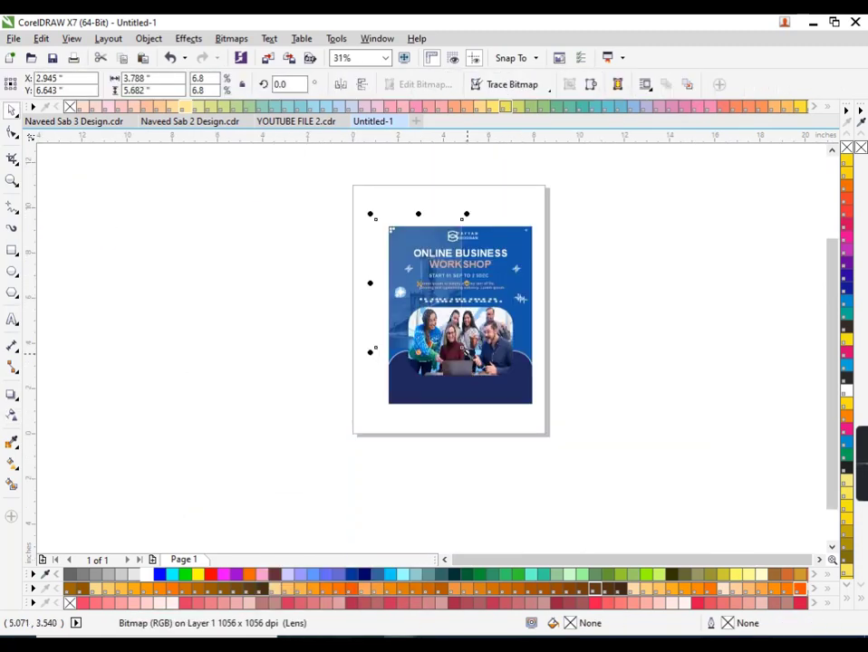
drag(466, 352, 504, 410)
drag(438, 314, 445, 284)
drag(511, 378, 547, 416)
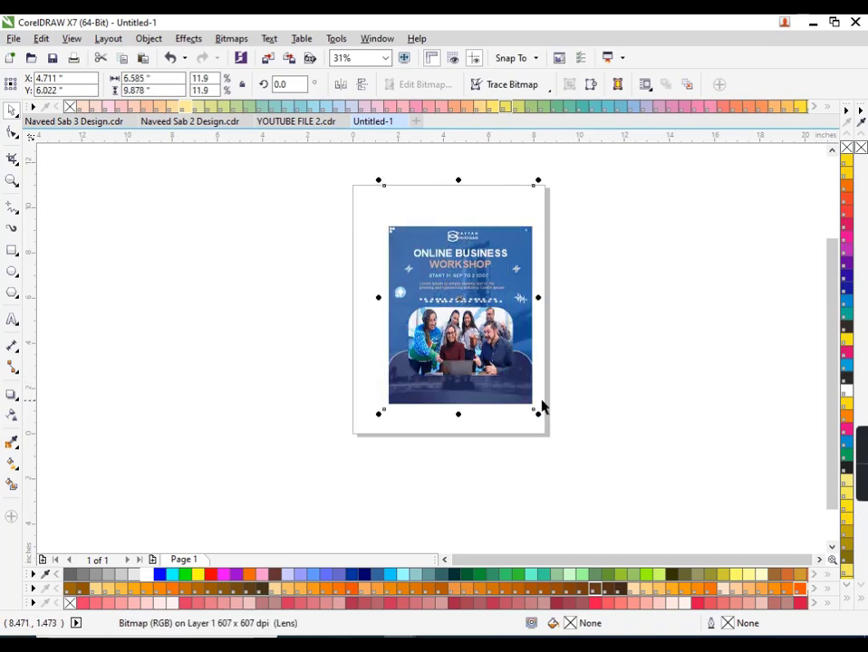
drag(458, 414, 459, 253)
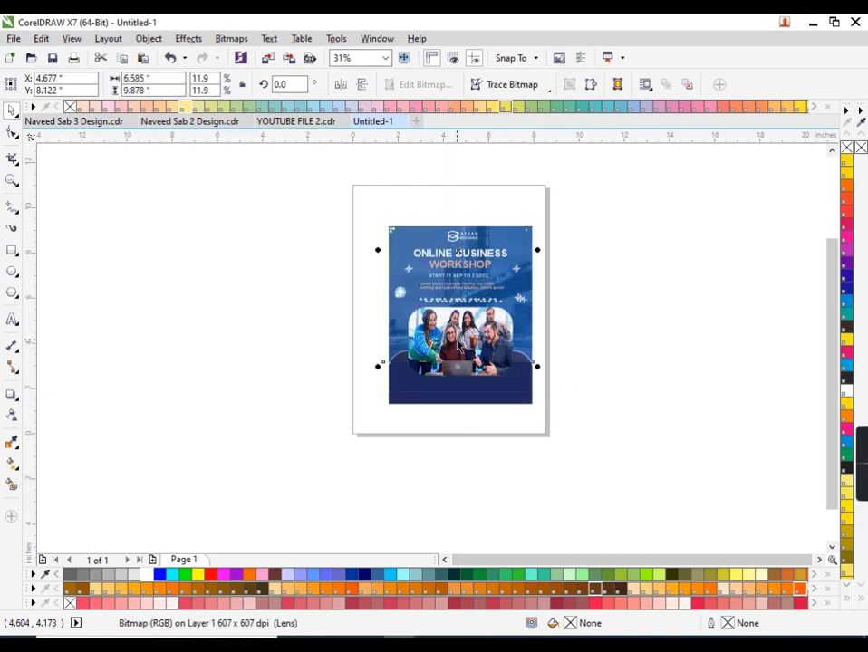
scroll(528, 370, up, 4)
- PowerClip the faded photo inside the blue poster background rectangle
right_click(548, 381)
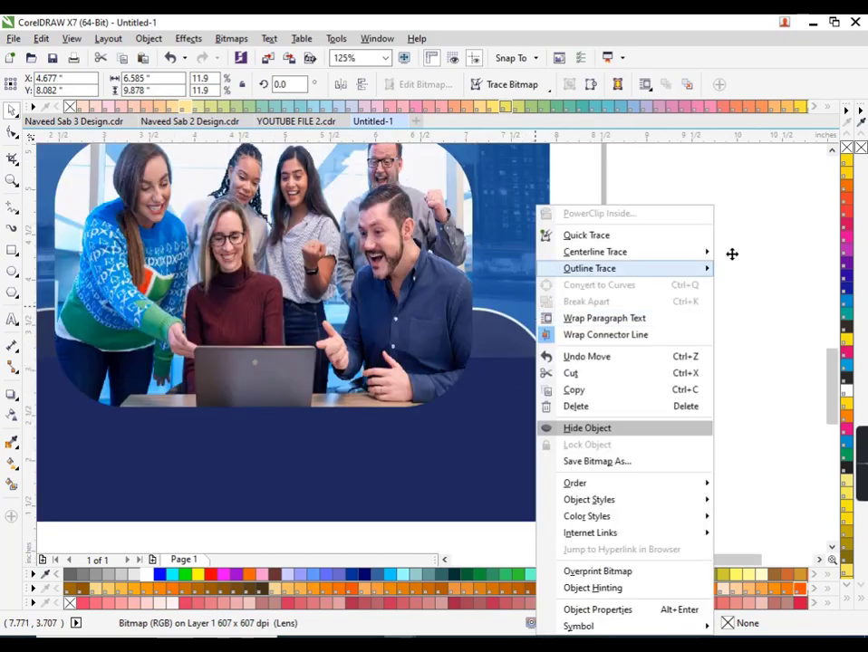
click(598, 428)
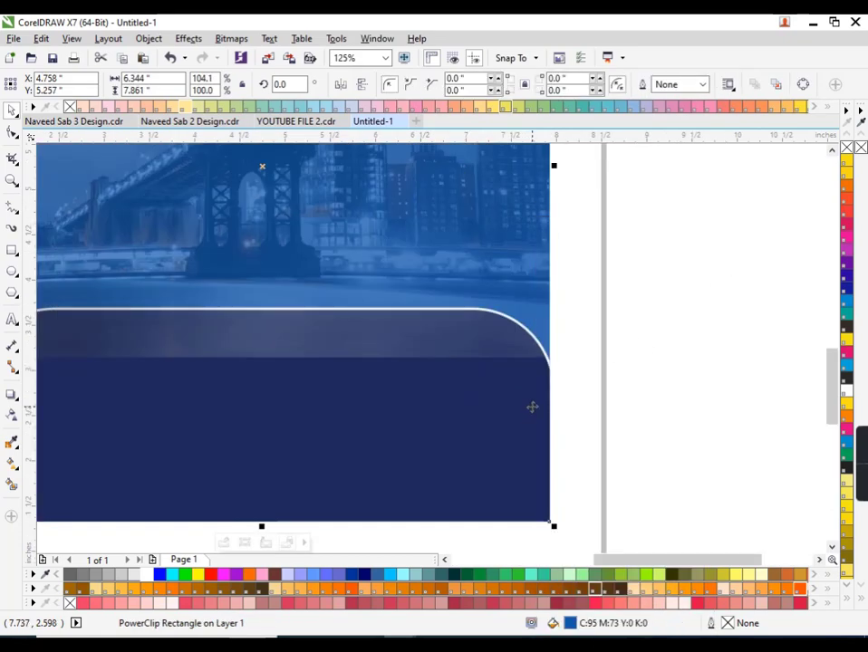
click(597, 380)
scroll(581, 387, down, 2)
ctrl+click(569, 385)
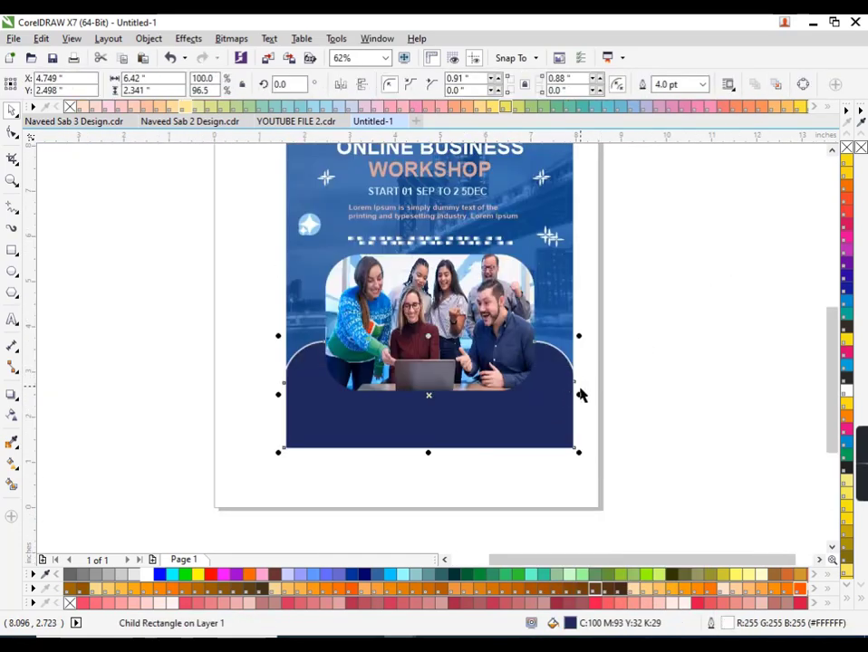
click(581, 395)
scroll(552, 395, down, 1)
scroll(703, 312, up, 1)
scroll(588, 290, down, 1)
scroll(458, 233, up, 1)
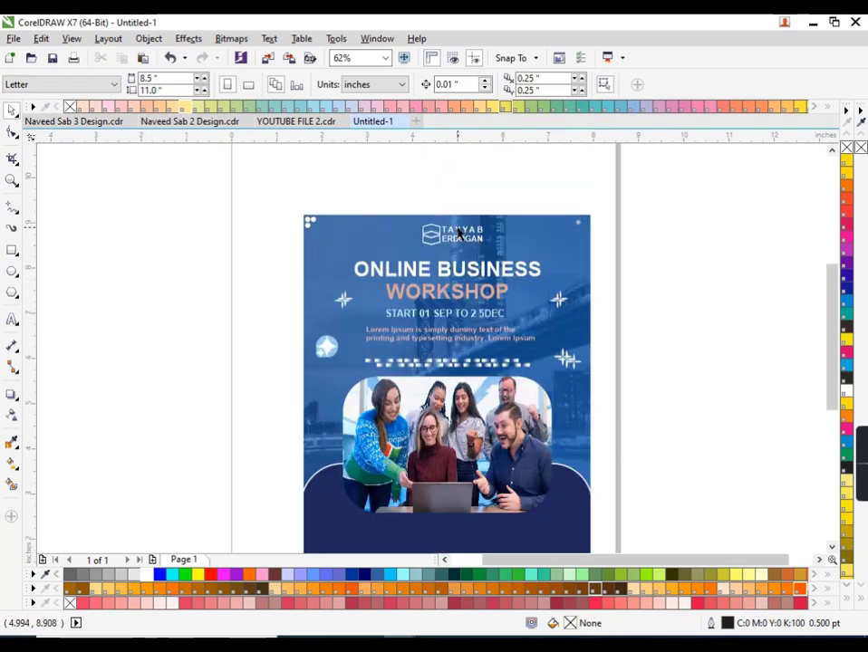
scroll(459, 234, up, 1)
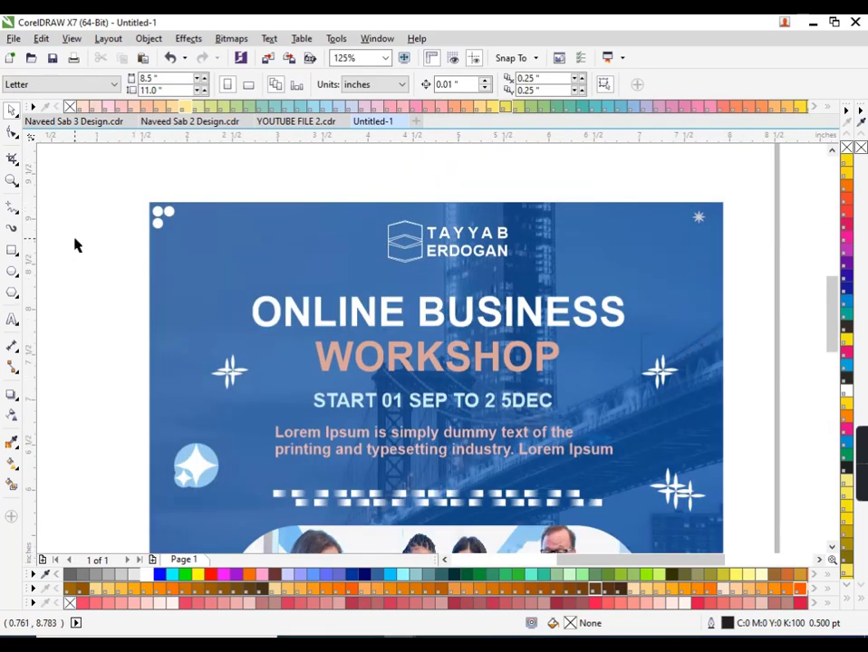
- Place the small ellipse beside the logo and fill it with the background blue
mouse_move(156, 226)
mouse_down()
mouse_move(334, 252)
mouse_move(269, 192)
mouse_move(670, 344)
mouse_move(343, 253)
mouse_up()
scroll(313, 241, up, 2)
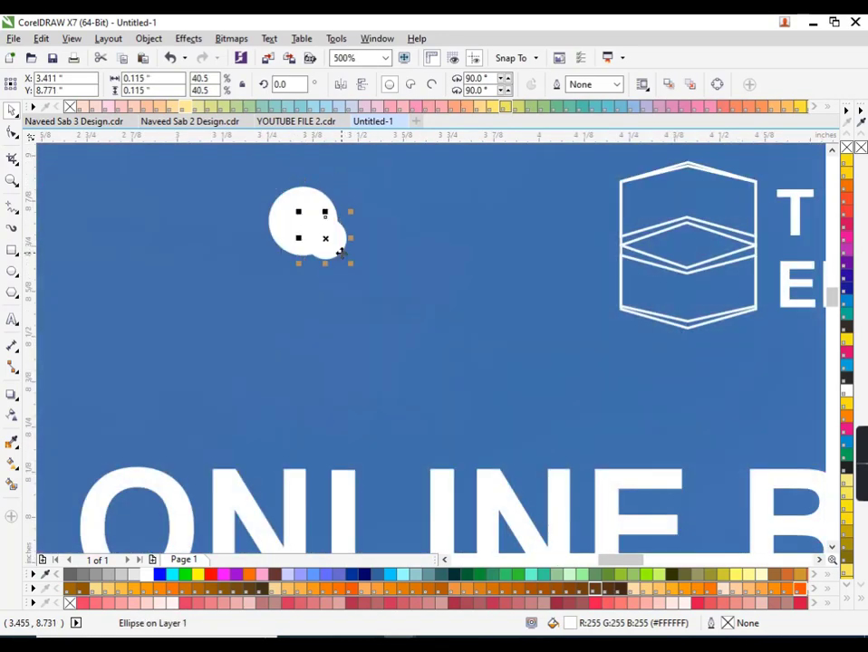
scroll(366, 291, down, 1)
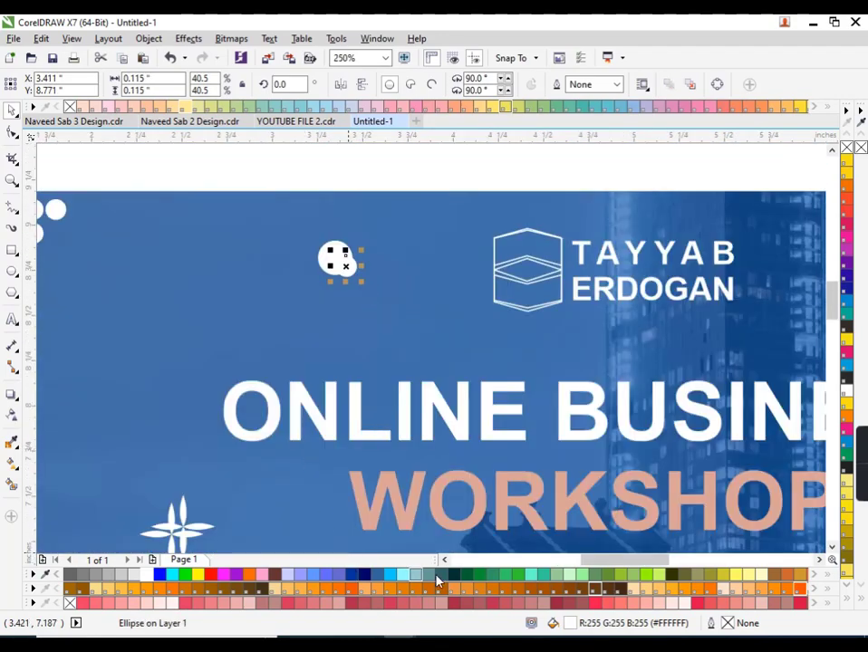
scroll(365, 415, down, 1)
scroll(372, 412, down, 1)
scroll(403, 540, up, 1)
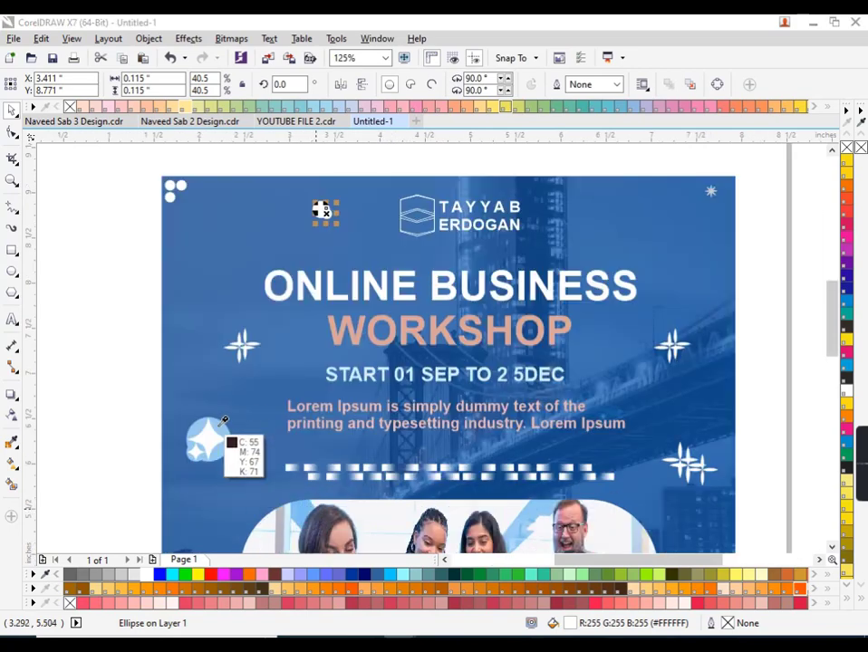
click(230, 411)
key(Escape)
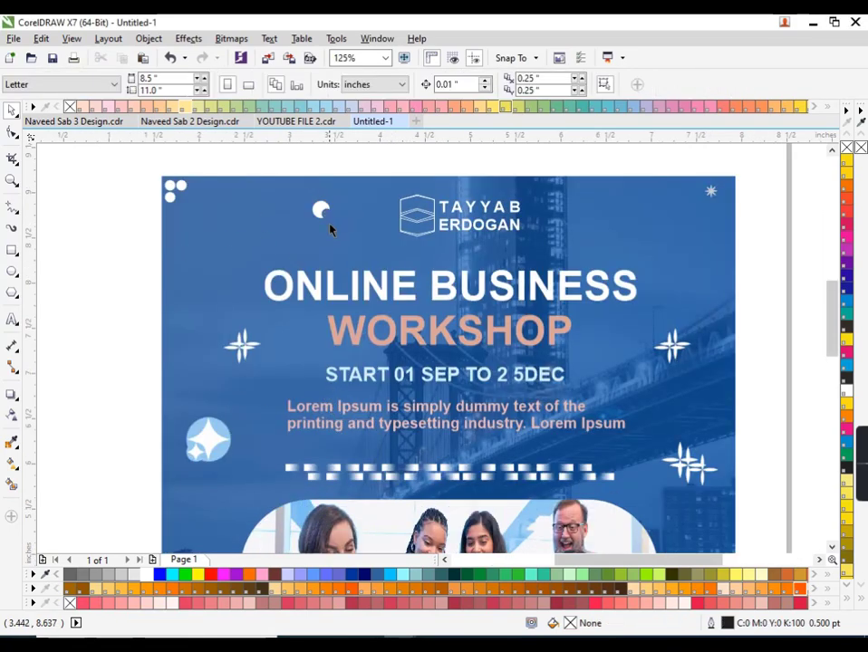
- Give the white circle the star bubble's light blue as a gradient fill
click(321, 212)
click(217, 421)
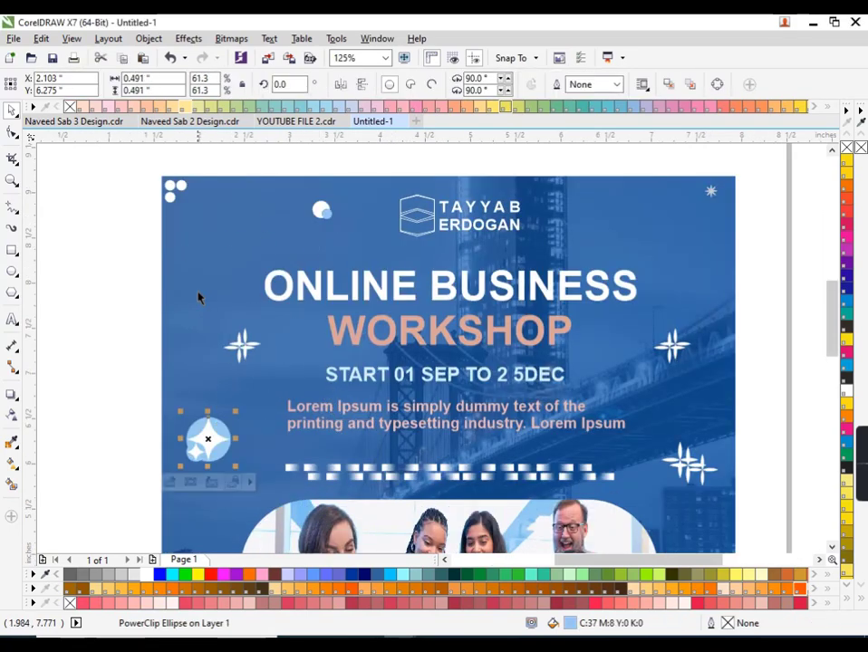
scroll(322, 218, up, 2)
click(300, 227)
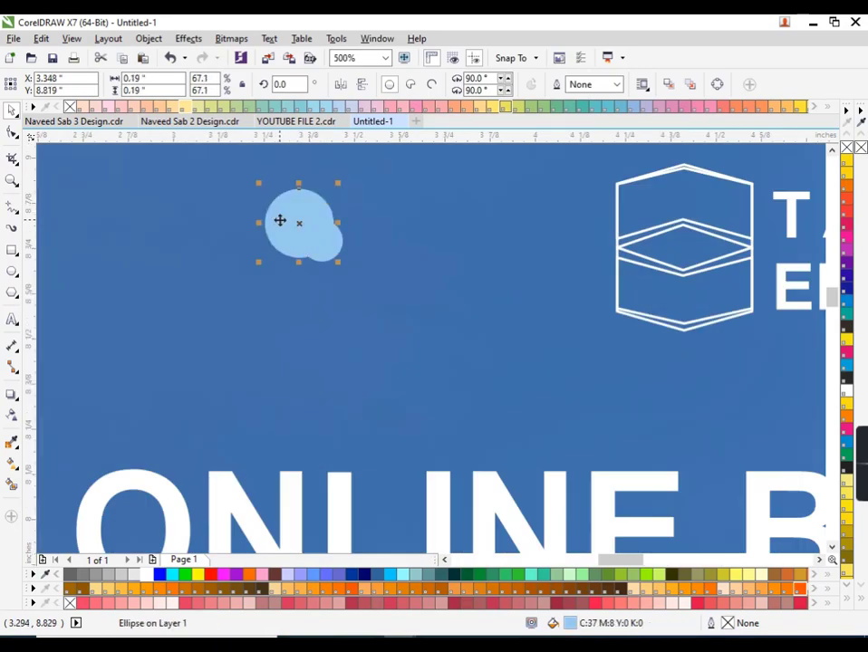
key(F11)
click(605, 448)
scroll(318, 240, down, 1)
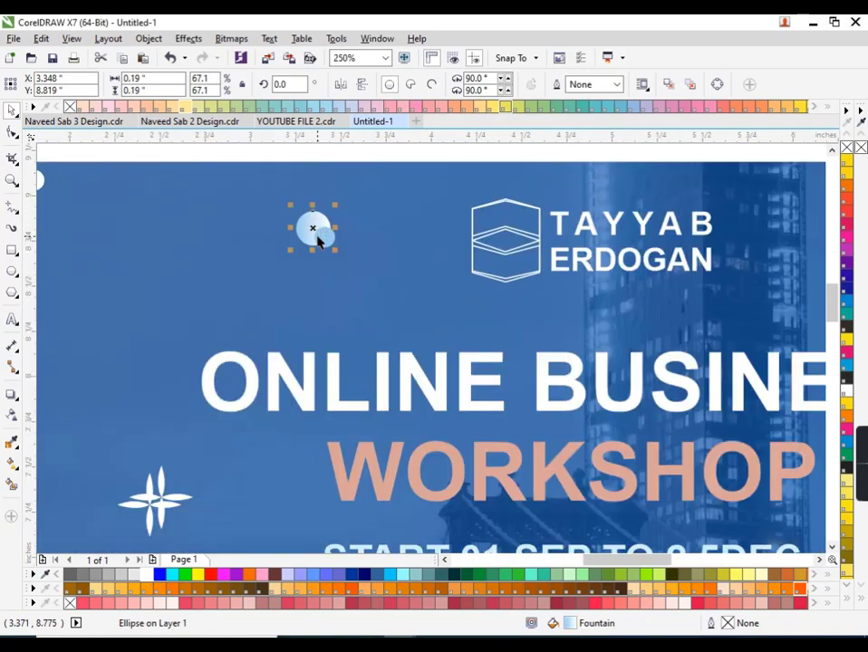
scroll(318, 241, down, 3)
scroll(397, 219, up, 1)
click(569, 471)
scroll(433, 499, up, 2)
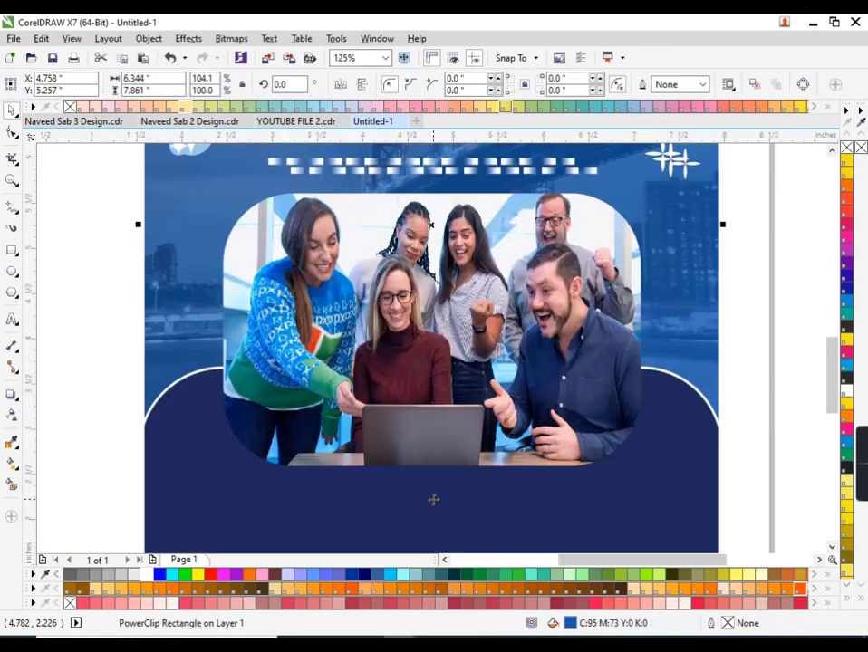
scroll(359, 459, down, 3)
click(469, 524)
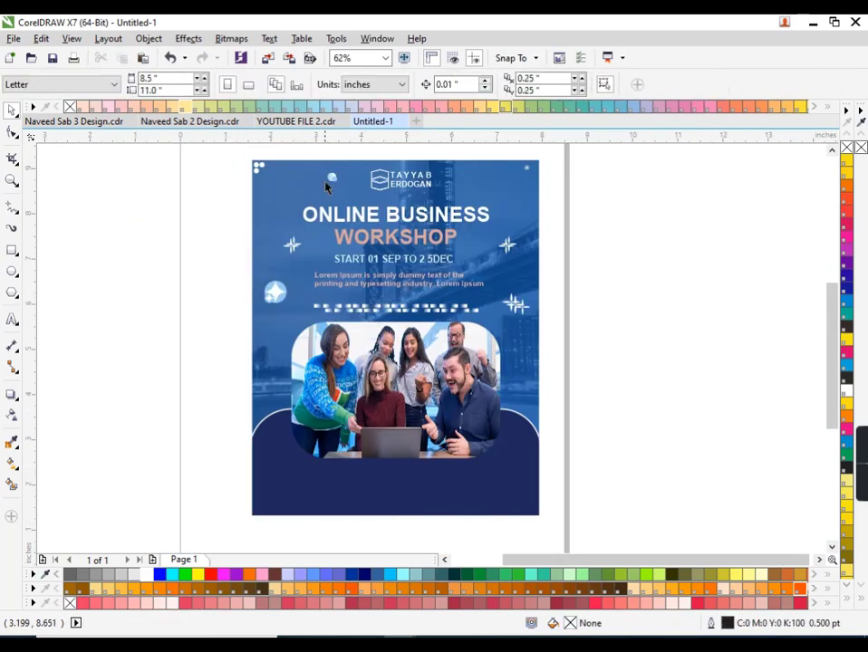
- Copy the bubble to the lower left and PowerClip it inside the dark-blue bottom panel
drag(275, 292, 268, 475)
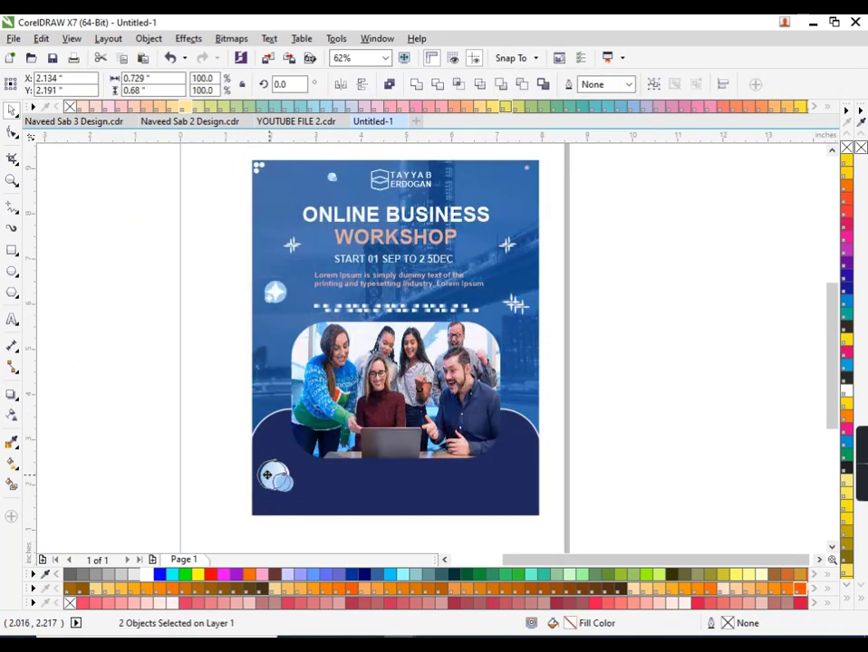
right_click(277, 473)
mouse_move(267, 475)
mouse_down()
mouse_move(277, 473)
mouse_move(301, 510)
mouse_up()
click(329, 127)
click(281, 478)
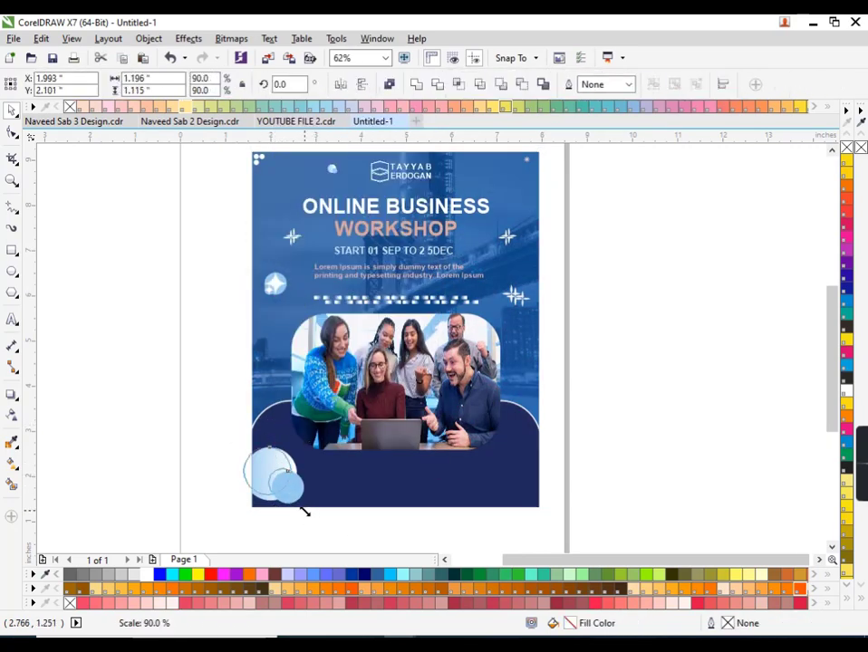
click(301, 510)
- Fade the clipped bubble with a transparency gradient and add a copy at the panel's top-right
click(281, 479)
click(260, 480)
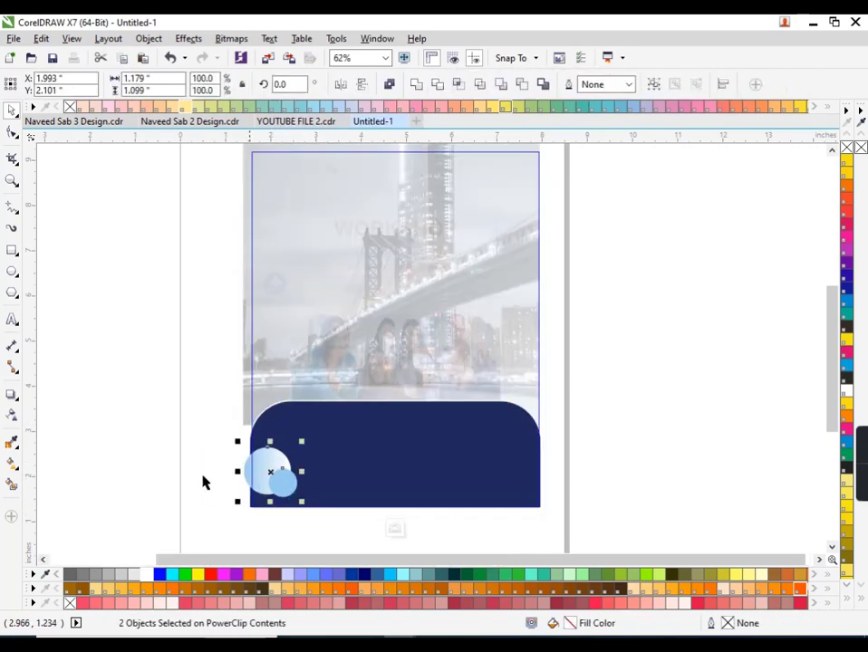
drag(238, 505, 398, 543)
key(space)
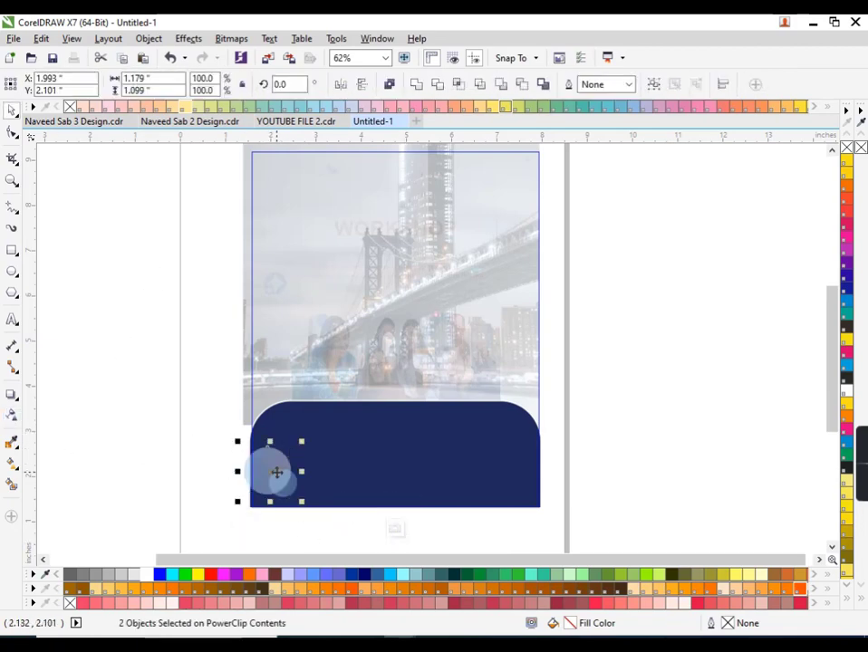
drag(276, 472, 524, 404)
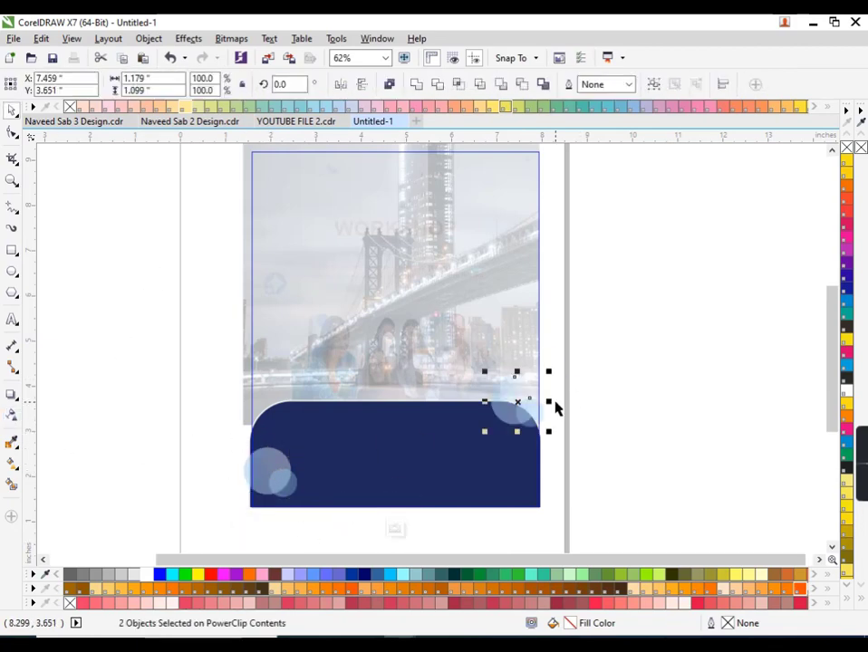
key(space)
key(space)
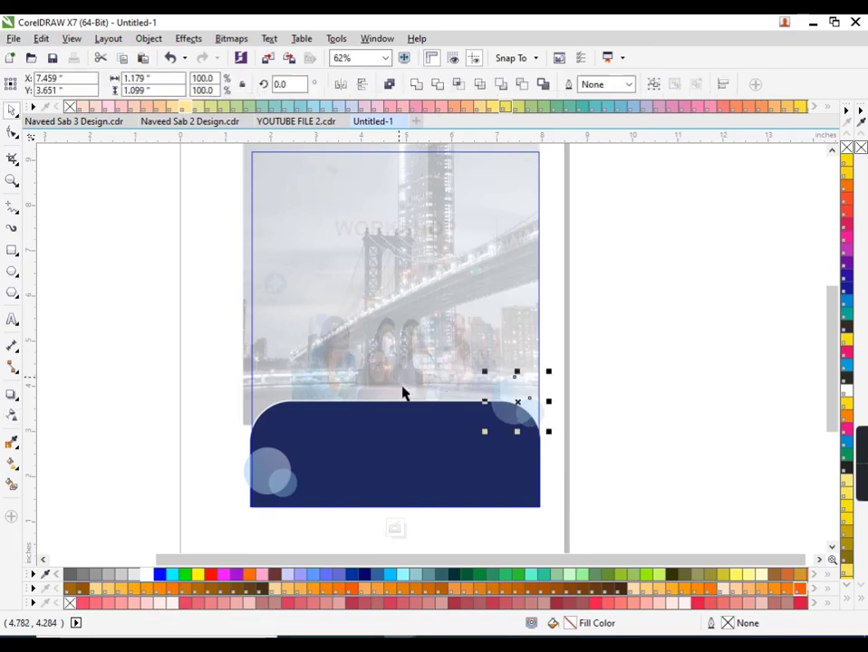
right_click(439, 412)
click(455, 254)
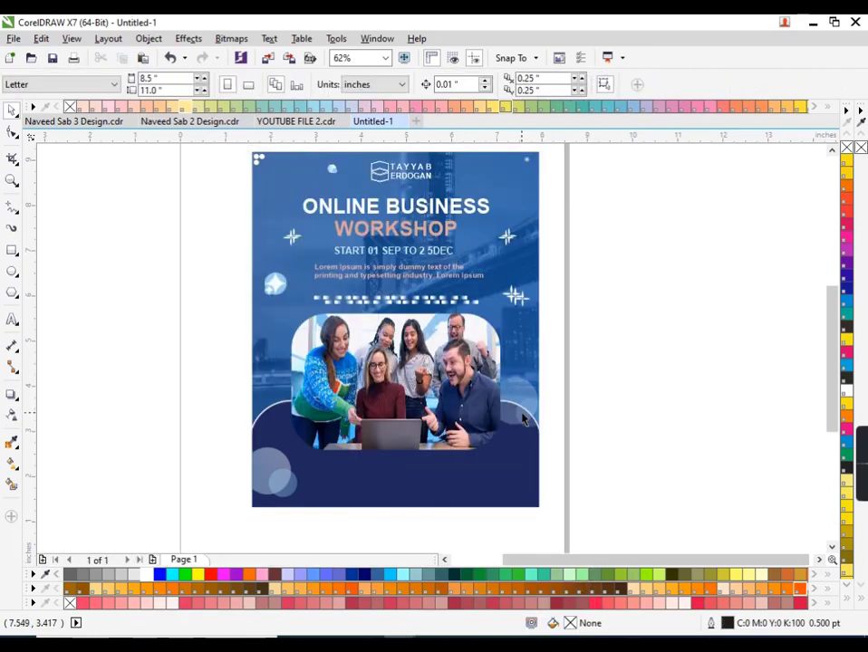
scroll(359, 473, up, 3)
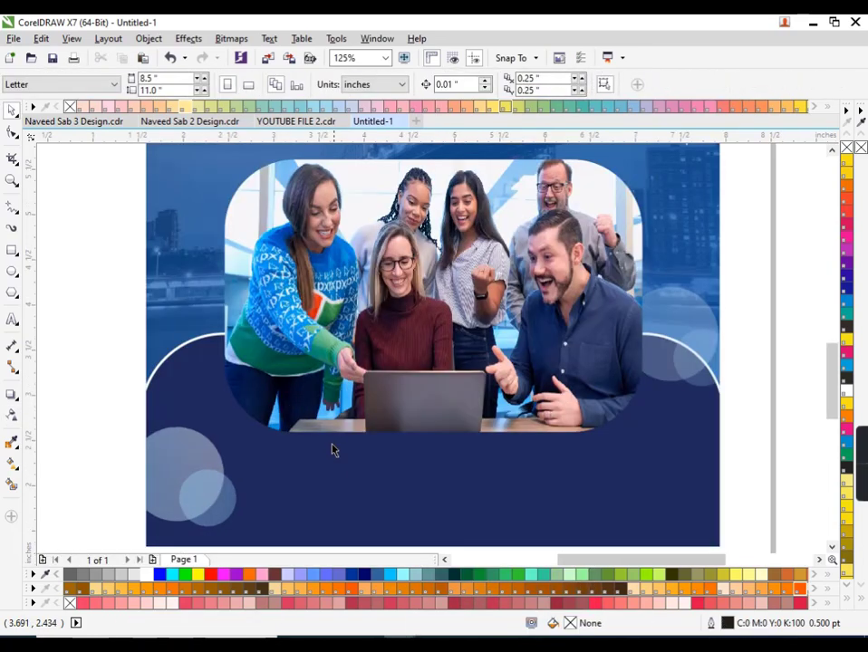
- Draw a tiny white, outline-free rectangle dash beneath the team photo
click(11, 251)
scroll(300, 448, up, 2)
scroll(300, 448, up, 2)
drag(292, 433, 324, 450)
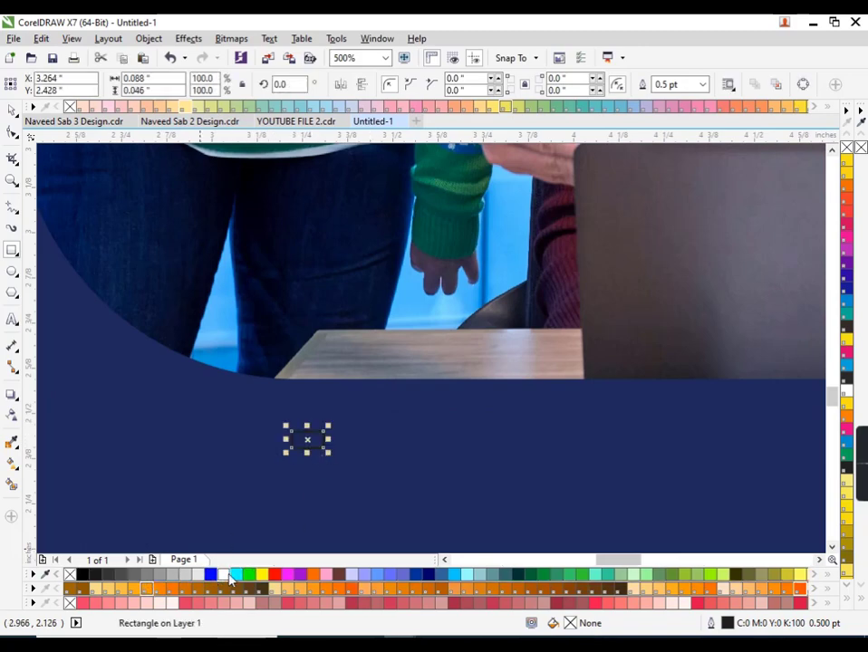
click(226, 575)
right_click(69, 575)
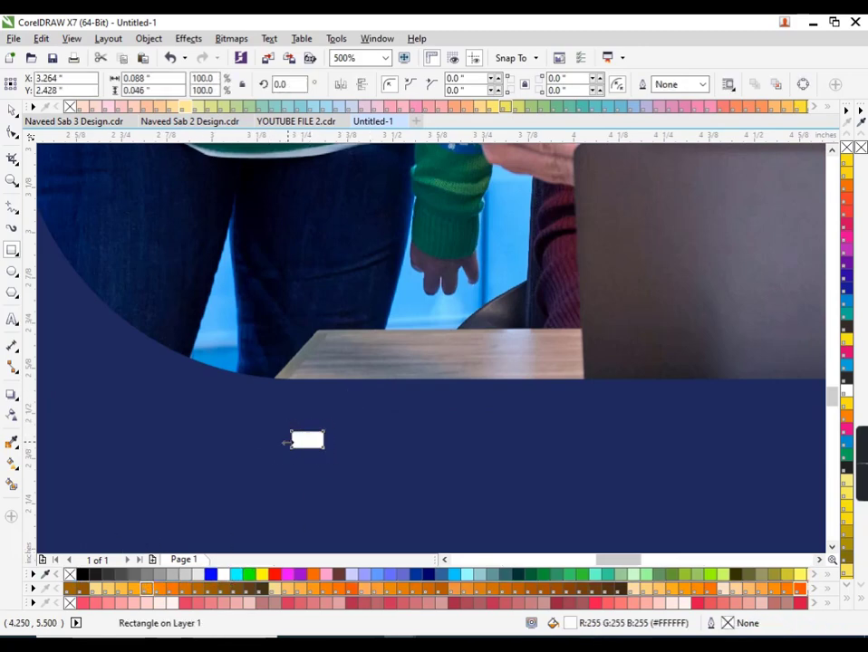
- Repeat copies of the dash to the right to form a row
mouse_move(289, 441)
mouse_down()
mouse_move(355, 458)
mouse_move(411, 442)
mouse_up()
key(ctrl+r)
key(ctrl+r)
key(ctrl+r)
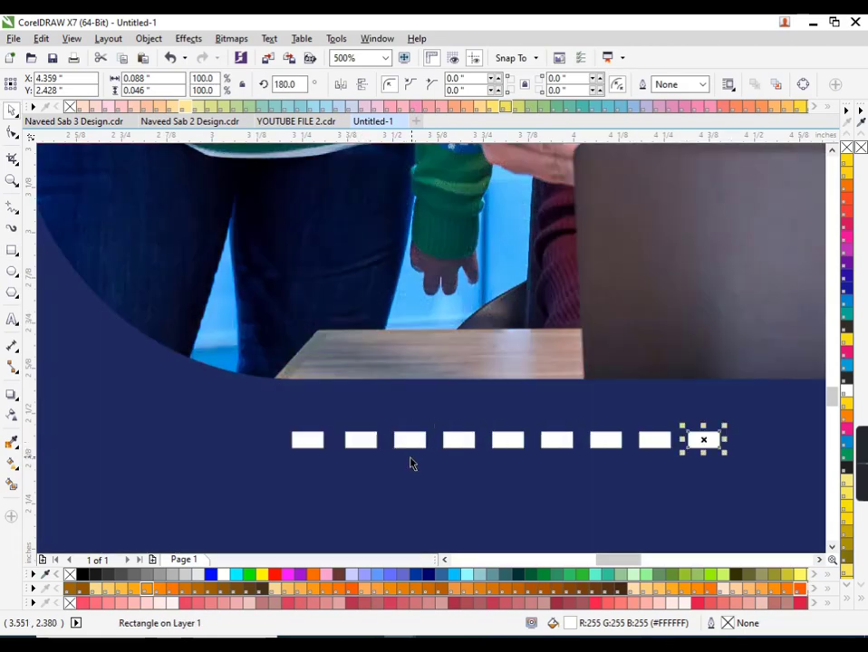
key(ctrl+r)
key(ctrl+r)
key(ctrl+r)
scroll(411, 463, down, 2)
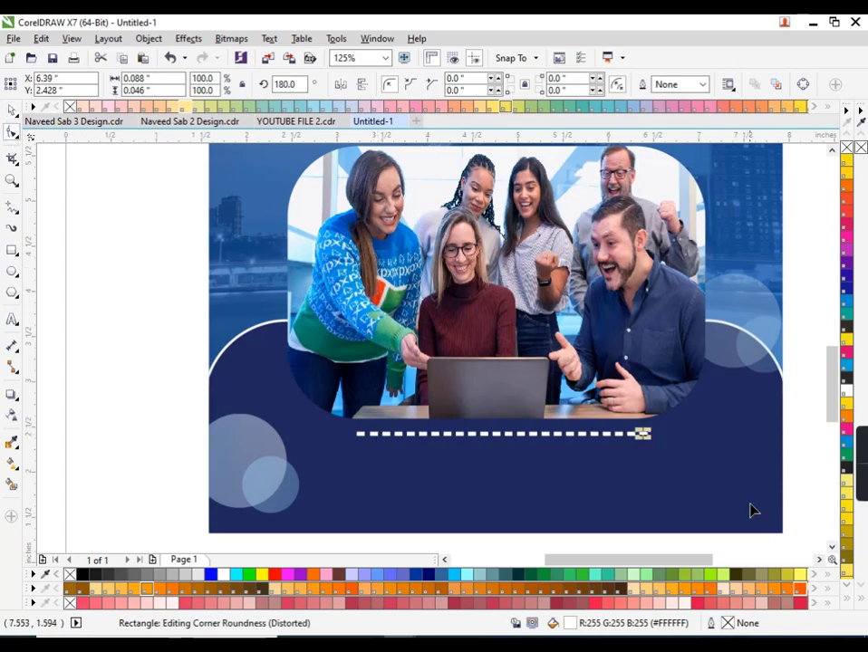
- Duplicate the dash row just below itself to make a staggered double row
key(space)
drag(699, 473, 345, 447)
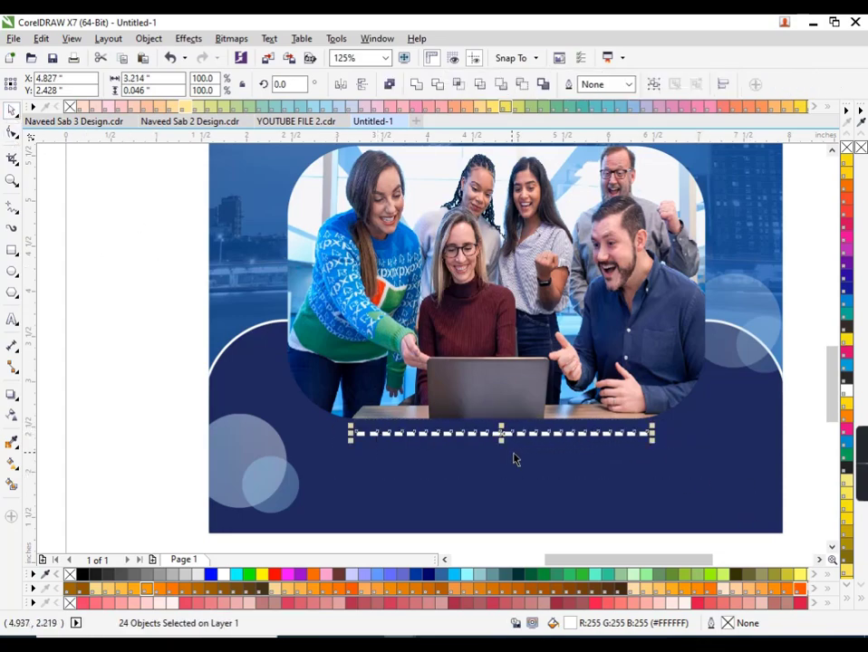
scroll(518, 443, up, 1)
drag(493, 424, 489, 438)
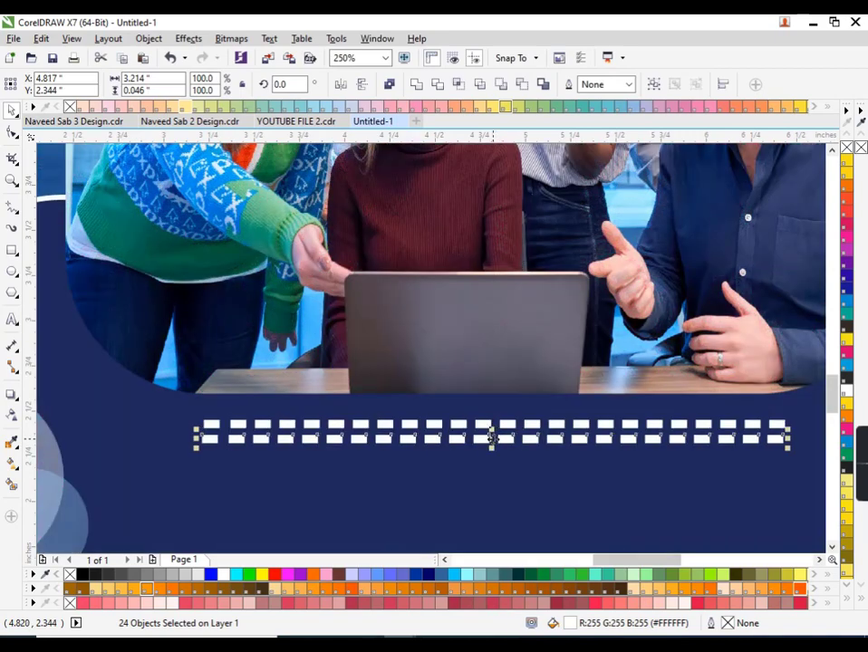
scroll(489, 438, down, 1)
scroll(488, 417, down, 1)
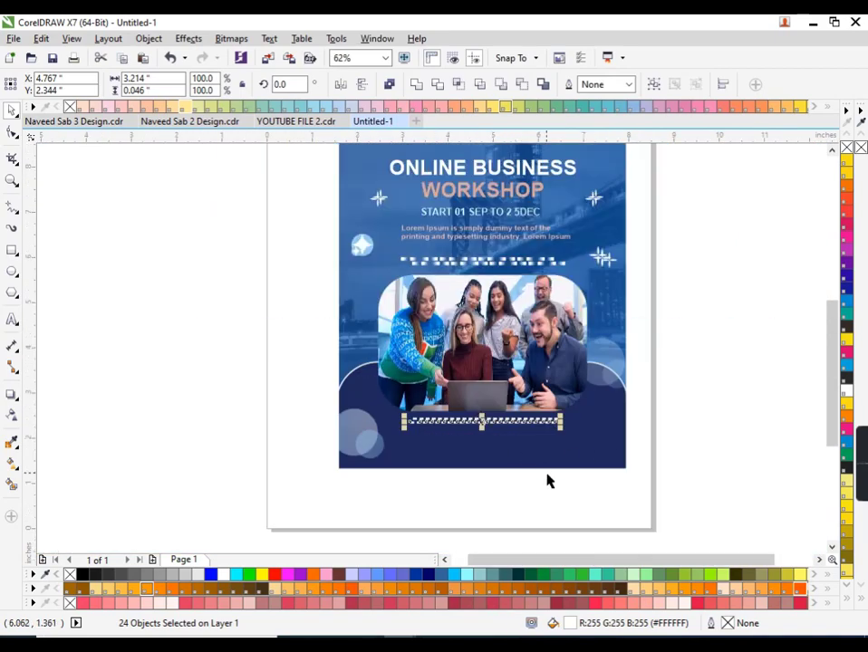
click(438, 479)
key(F4)
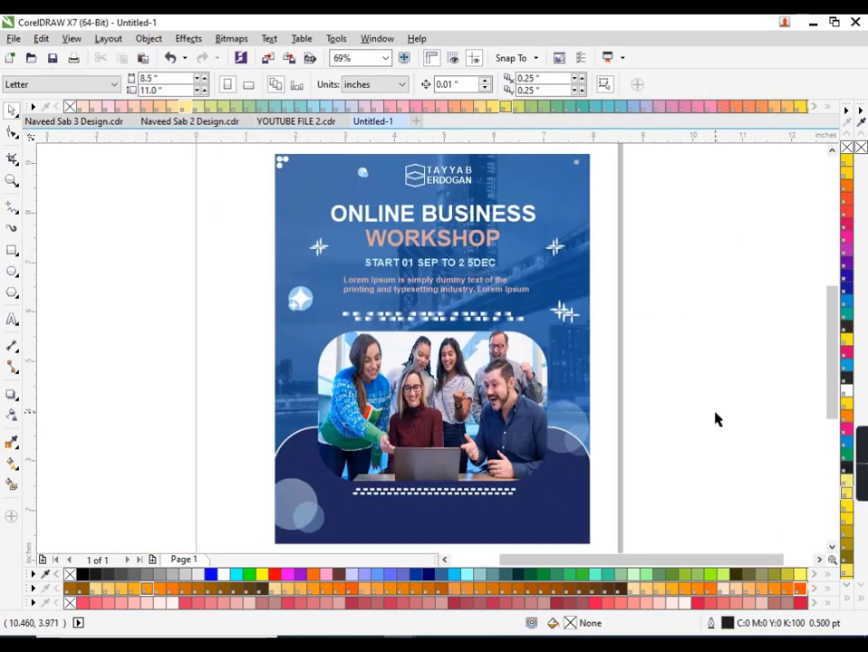